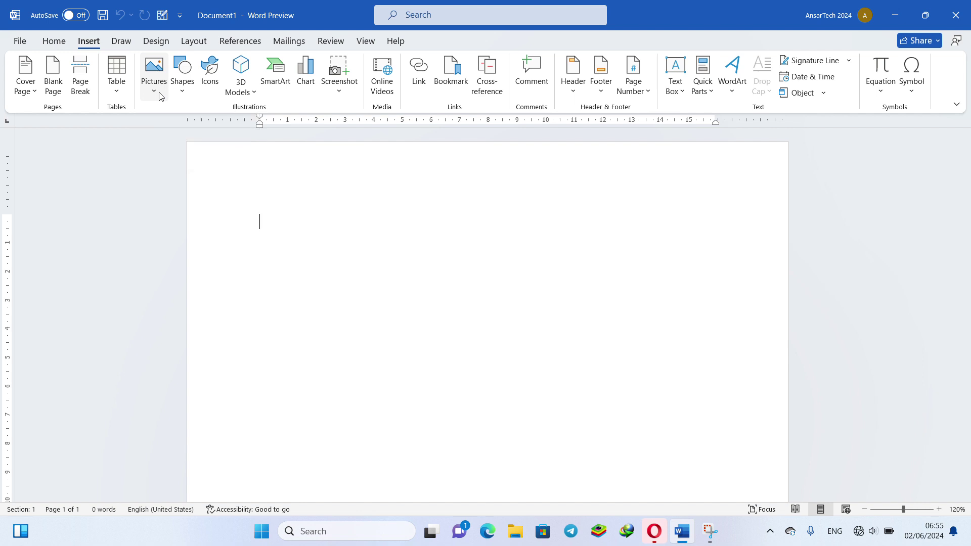
- Try to browse the stock images for a picture to insert into the document
{"action": "left_click", "coordinate": [160, 96]}
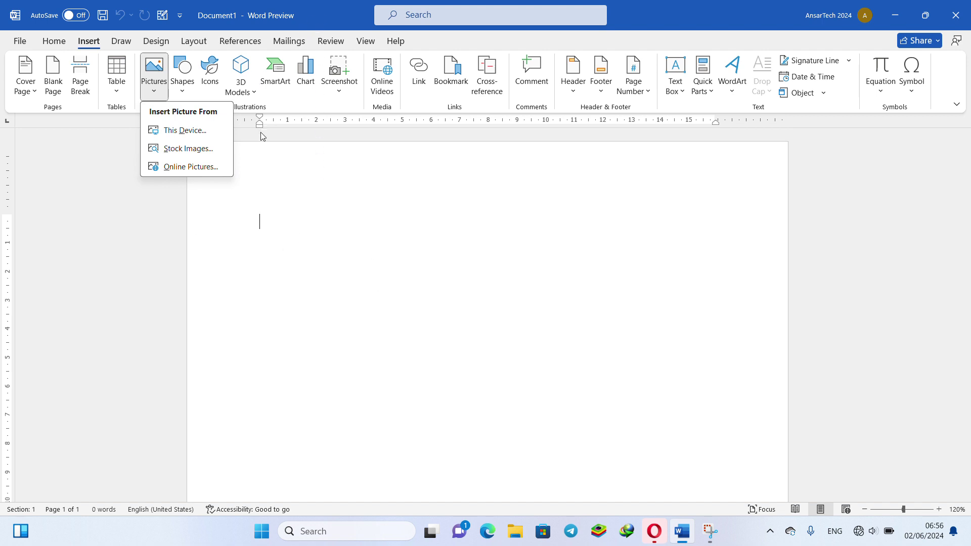
{"action": "left_click", "coordinate": [174, 156]}
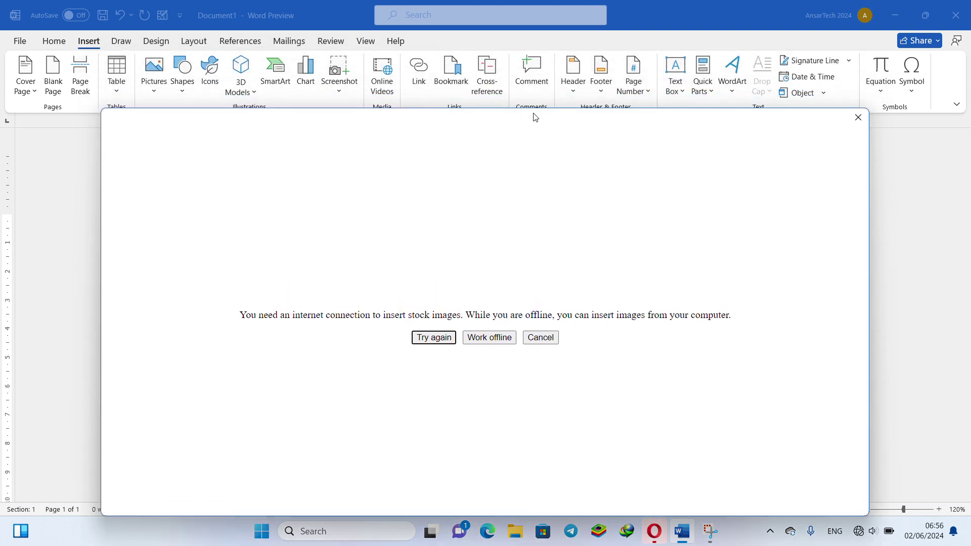
{"action": "left_click", "coordinate": [858, 117]}
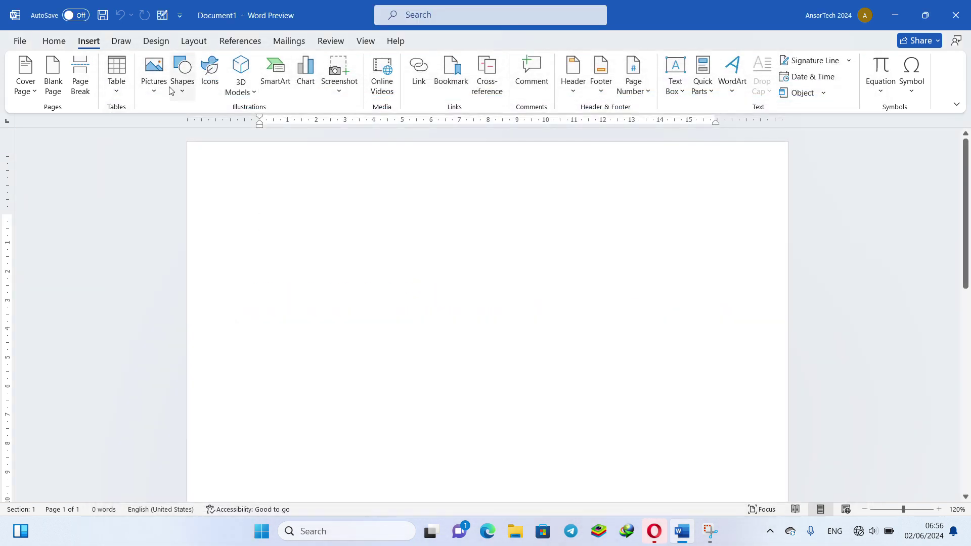
{"action": "left_click", "coordinate": [155, 84]}
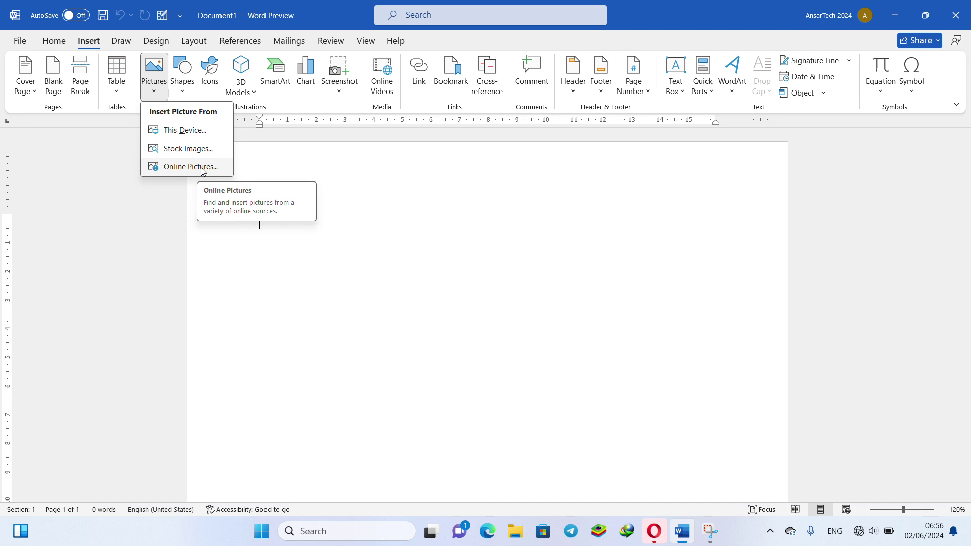
{"action": "left_click", "coordinate": [383, 226]}
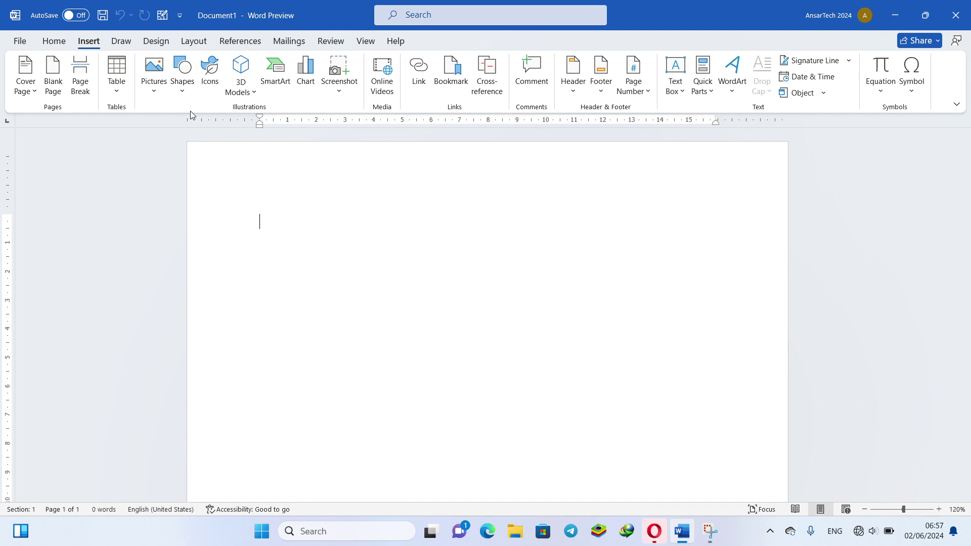
- Insert the picture Slide1 from the تصوير زمينه folder on this device into the document
{"action": "left_click", "coordinate": [154, 90]}
{"action": "left_click", "coordinate": [174, 131]}
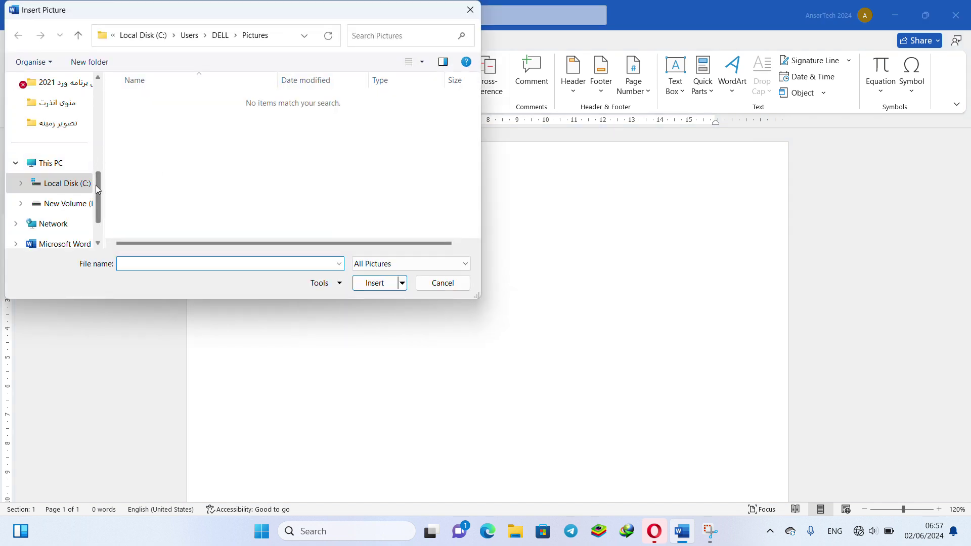
{"action": "left_click", "coordinate": [71, 127]}
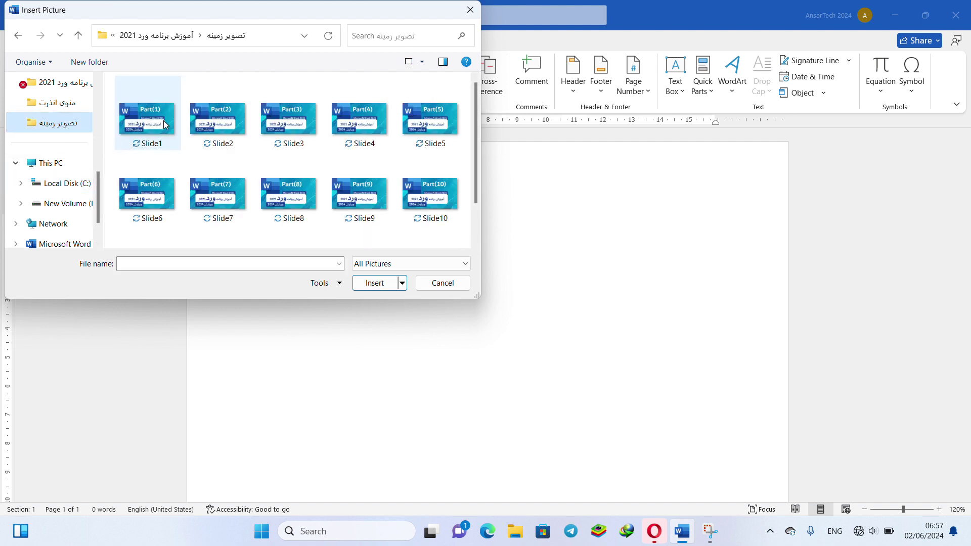
{"action": "left_click", "coordinate": [163, 120]}
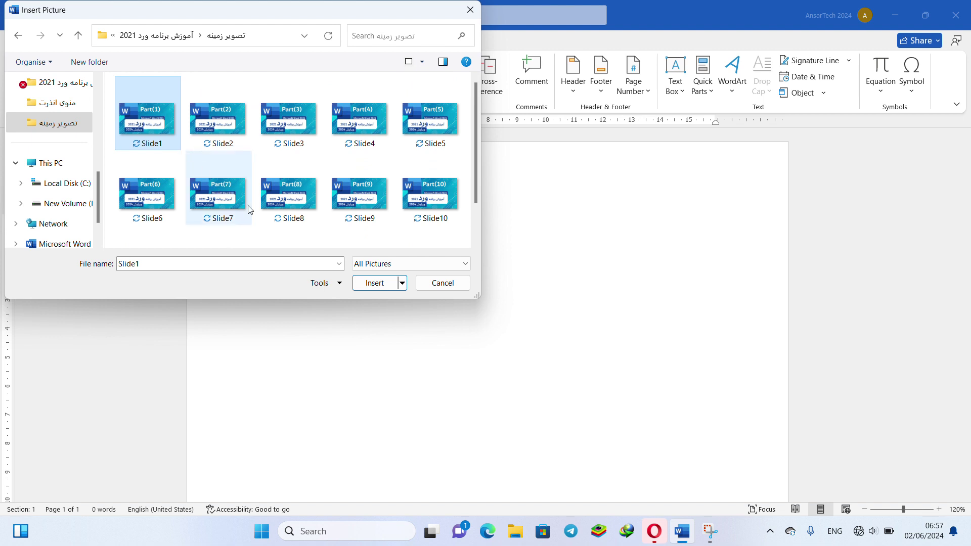
{"action": "left_click", "coordinate": [368, 282]}
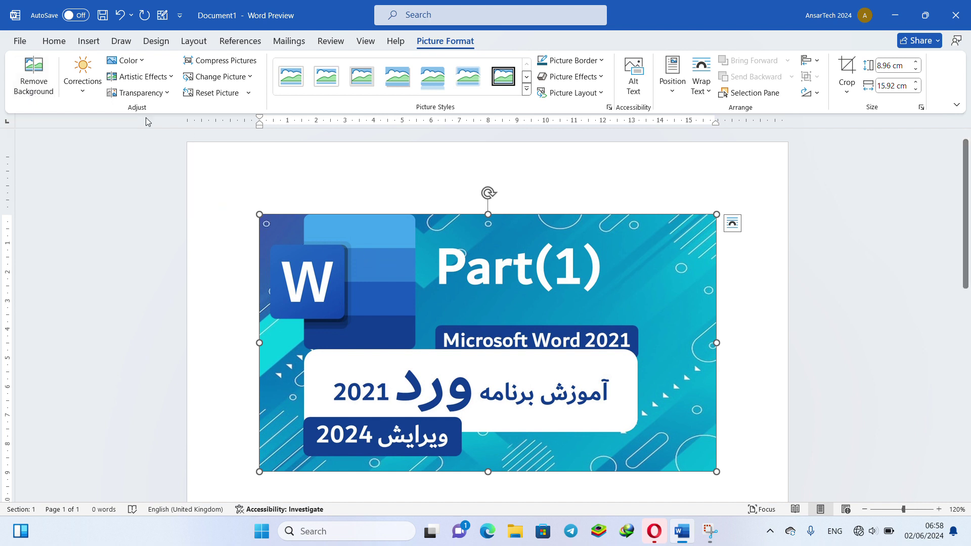
- Start removing the picture's background and mark the Word logo's top band and W tile as areas to keep
{"action": "left_click", "coordinate": [34, 83]}
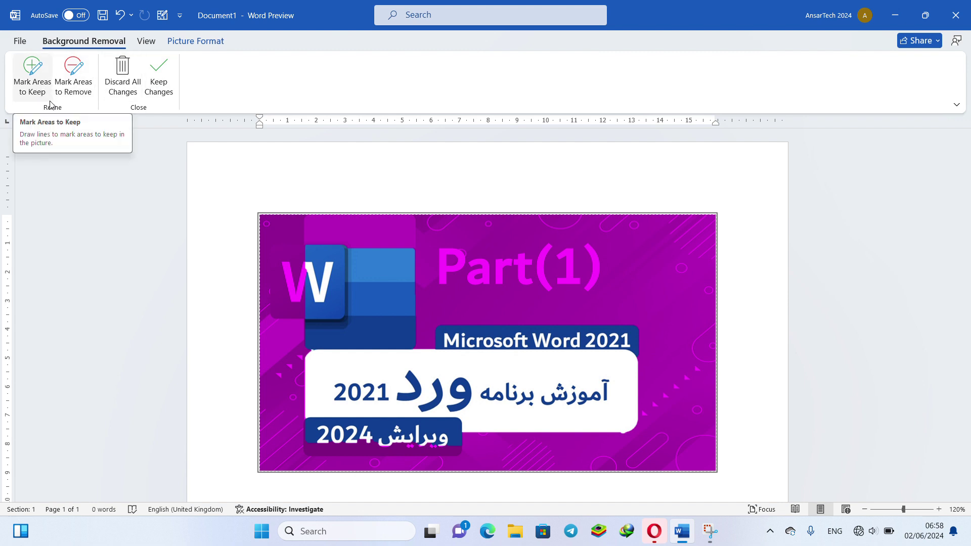
{"action": "left_click", "coordinate": [72, 85]}
{"action": "left_click", "coordinate": [31, 77]}
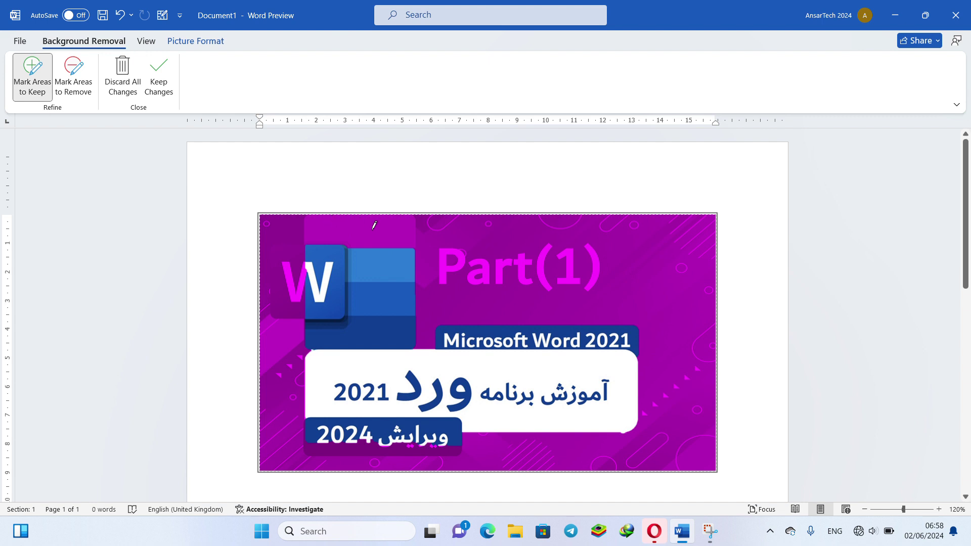
{"action": "left_click_drag", "start_coordinate": [374, 225], "coordinate": [400, 238]}
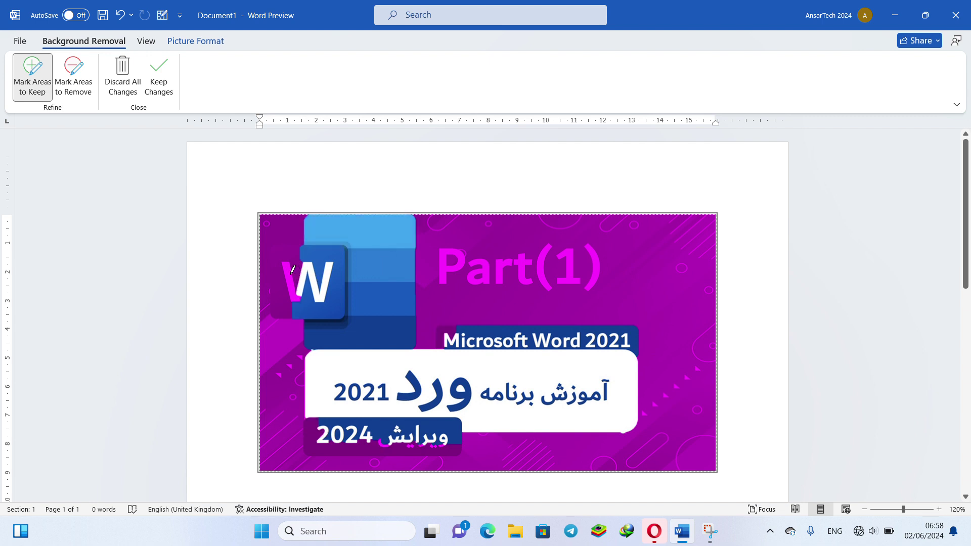
{"action": "mouse_move", "coordinate": [293, 270]}
{"action": "left_mouse_down"}
{"action": "mouse_move", "coordinate": [292, 301]}
{"action": "mouse_move", "coordinate": [302, 303]}
{"action": "left_mouse_up"}
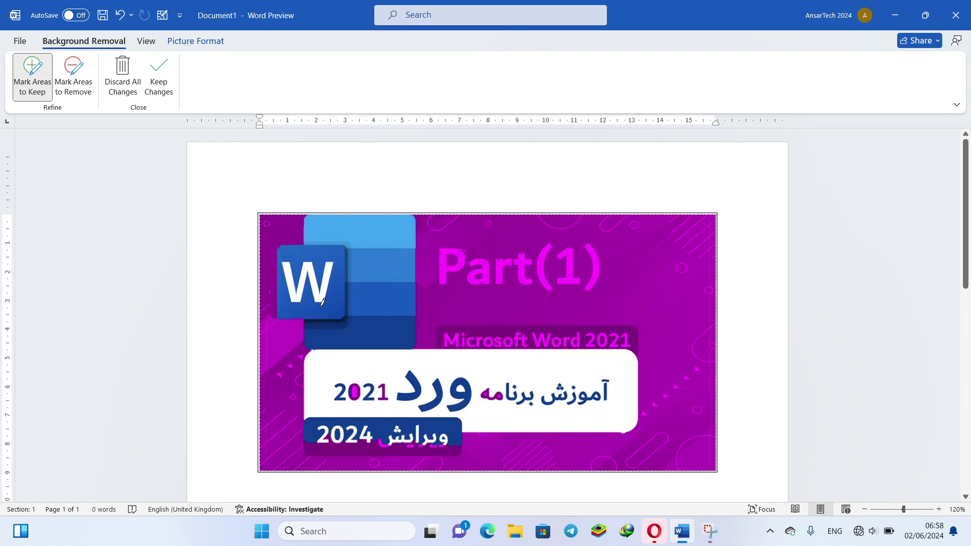
- Mark the Persian title text, the 2024 edition label and the Microsoft Word 2021 label as areas to keep
{"action": "left_click_drag", "start_coordinate": [355, 383], "coordinate": [357, 408]}
{"action": "left_click_drag", "start_coordinate": [514, 392], "coordinate": [465, 391]}
{"action": "left_click_drag", "start_coordinate": [403, 393], "coordinate": [373, 392]}
{"action": "left_click_drag", "start_coordinate": [452, 447], "coordinate": [318, 448]}
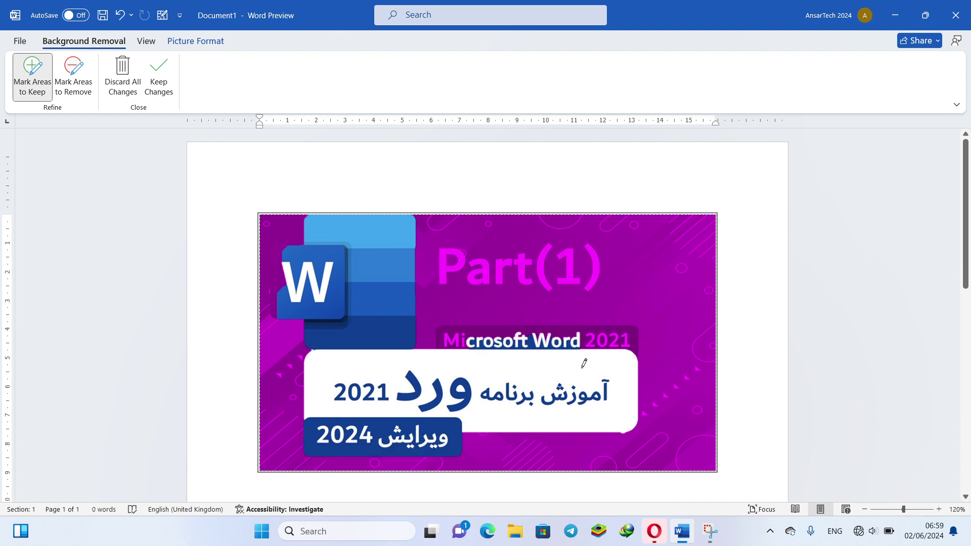
{"action": "left_click_drag", "start_coordinate": [628, 336], "coordinate": [441, 338]}
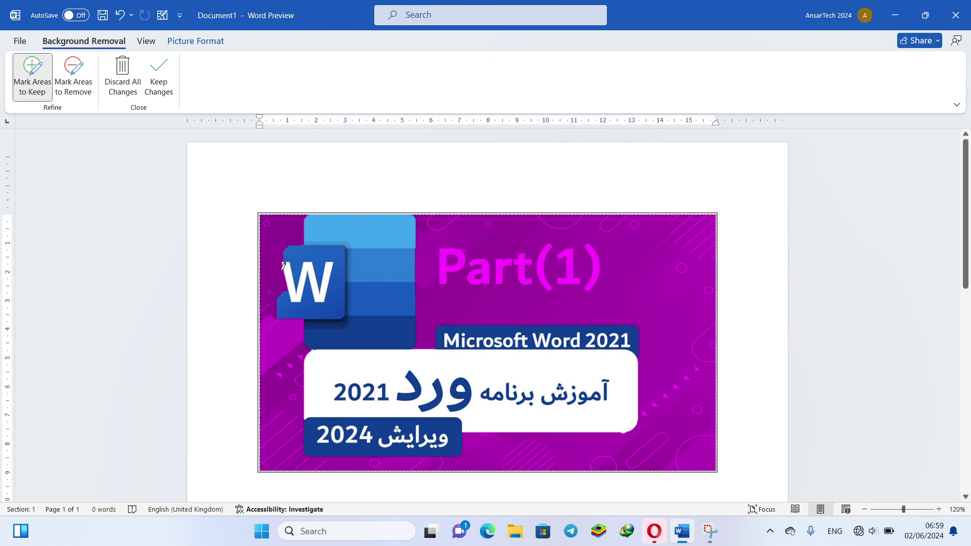
- Mark the W tile's upper-left corner as an area to keep and the background around the tile as an area to remove
{"action": "mouse_move", "coordinate": [284, 266]}
{"action": "left_mouse_down"}
{"action": "mouse_move", "coordinate": [288, 295]}
{"action": "mouse_move", "coordinate": [303, 285]}
{"action": "mouse_move", "coordinate": [269, 250]}
{"action": "left_mouse_up"}
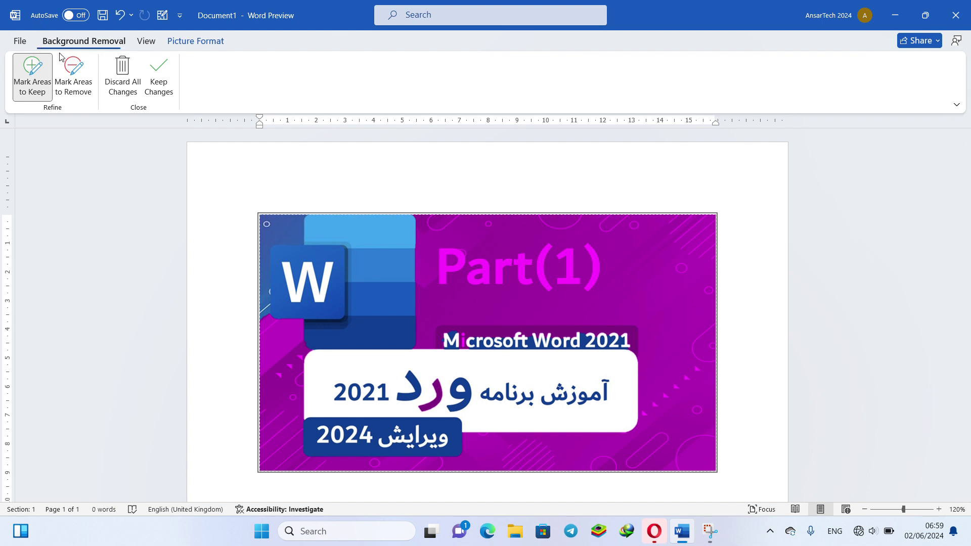
{"action": "left_click", "coordinate": [73, 76]}
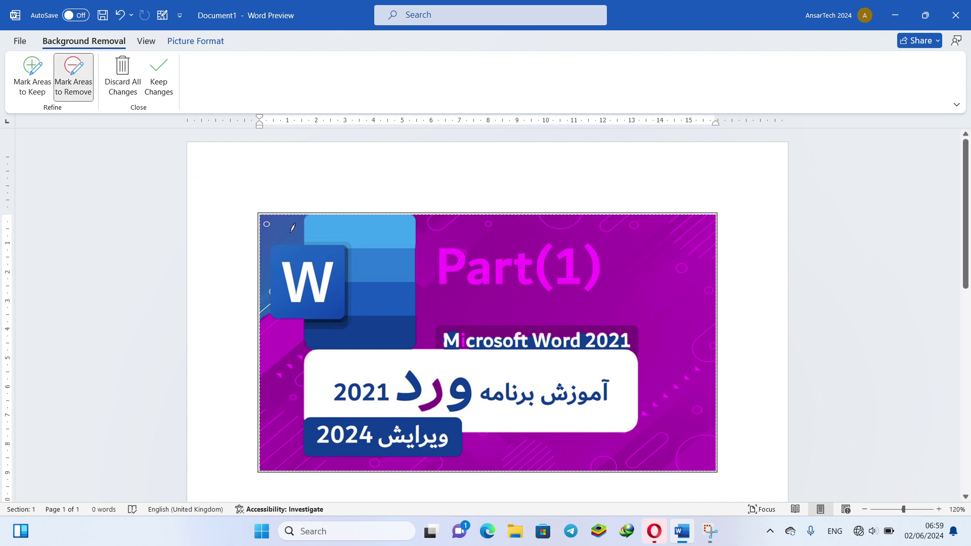
{"action": "mouse_move", "coordinate": [291, 235]}
{"action": "left_mouse_down"}
{"action": "mouse_move", "coordinate": [267, 231]}
{"action": "mouse_move", "coordinate": [265, 310]}
{"action": "left_mouse_up"}
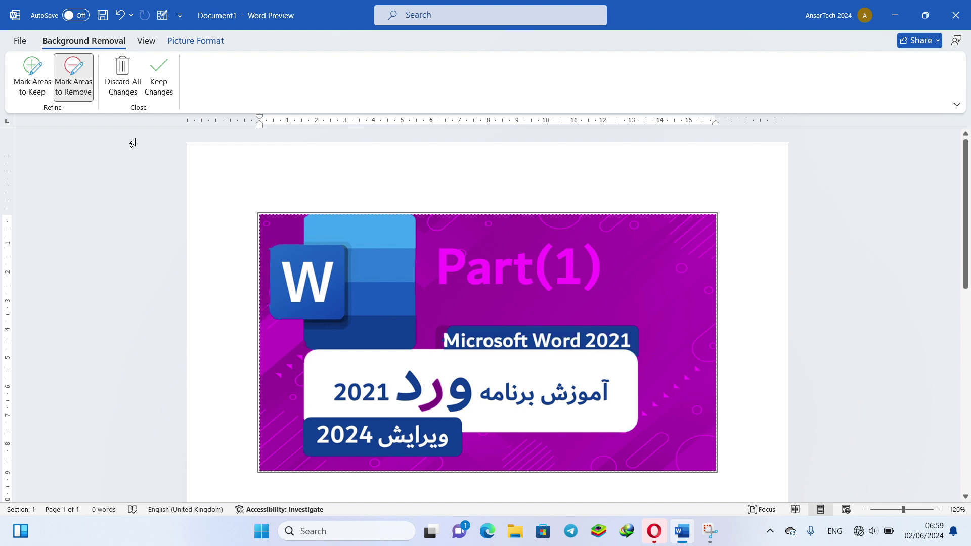
- Mark the start of the Microsoft Word 2021 label and the large word ورد as areas to keep, and accept the background removal
{"action": "left_click", "coordinate": [32, 76]}
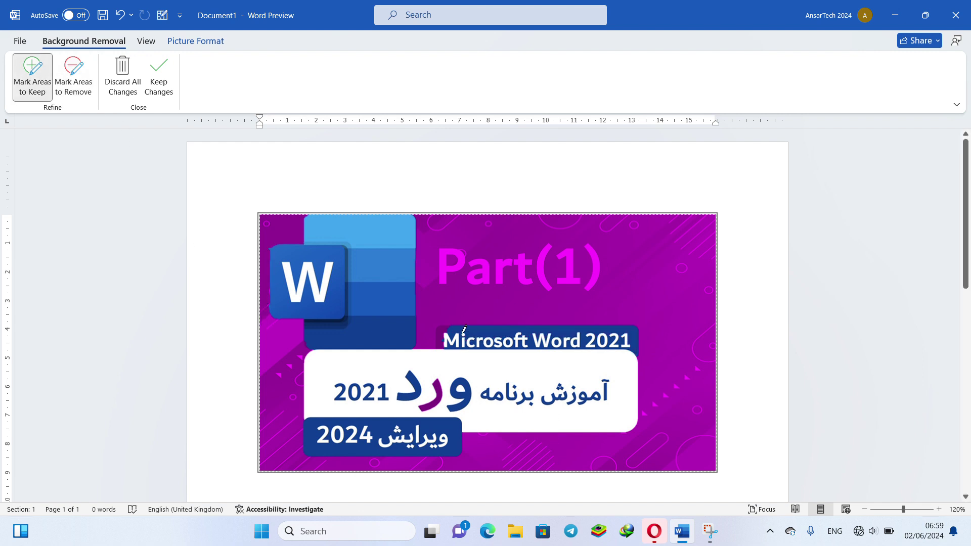
{"action": "mouse_move", "coordinate": [442, 328]}
{"action": "left_mouse_down"}
{"action": "mouse_move", "coordinate": [445, 356]}
{"action": "mouse_move", "coordinate": [416, 398]}
{"action": "left_mouse_up"}
{"action": "left_click", "coordinate": [164, 84]}
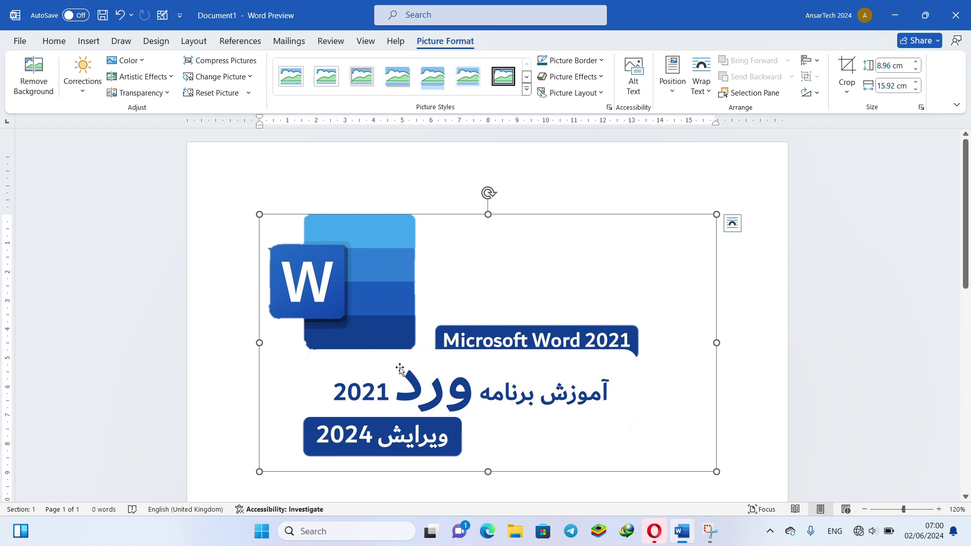
- Reset the picture to restore its original background, and apply the warmest Color Tone preset to it
{"action": "left_click", "coordinate": [213, 92]}
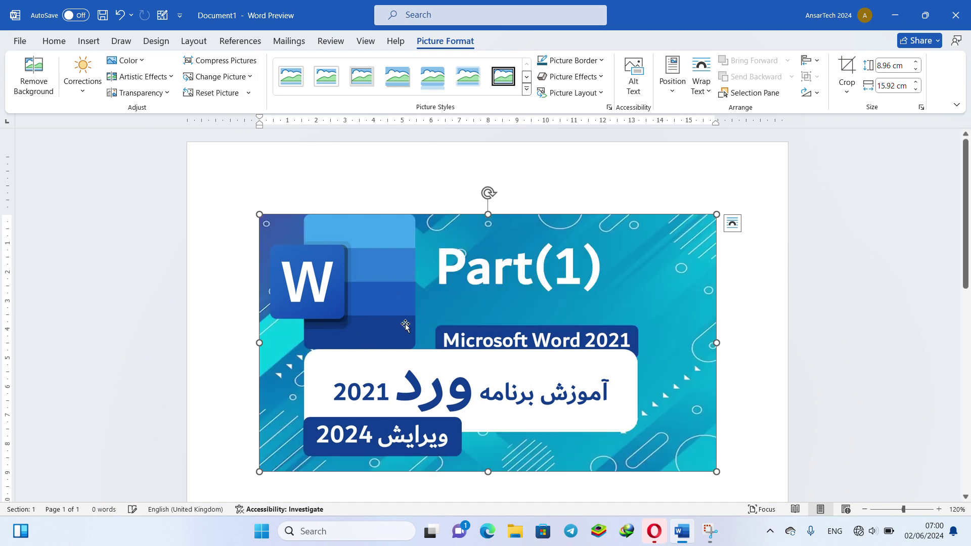
{"action": "left_click", "coordinate": [92, 98]}
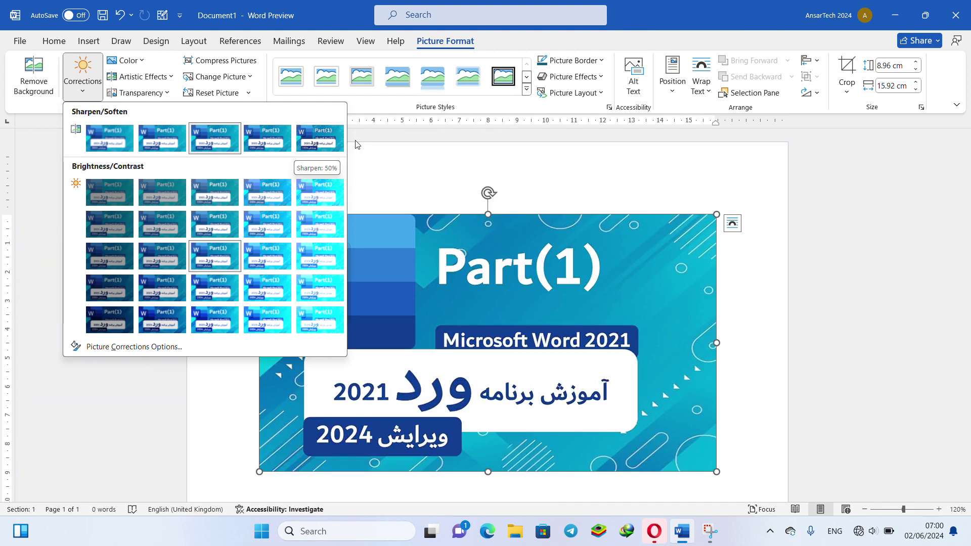
{"action": "left_click", "coordinate": [130, 63]}
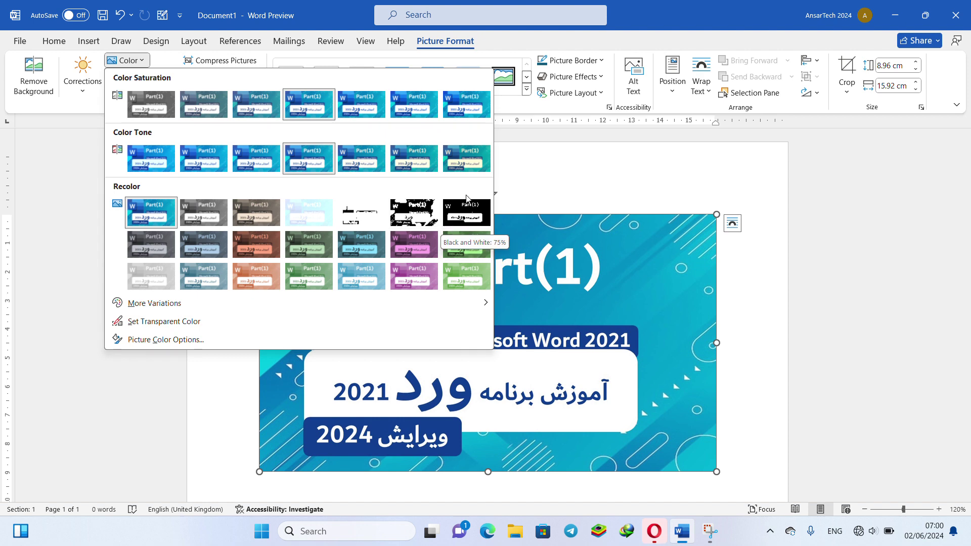
{"action": "key", "text": "Escape"}
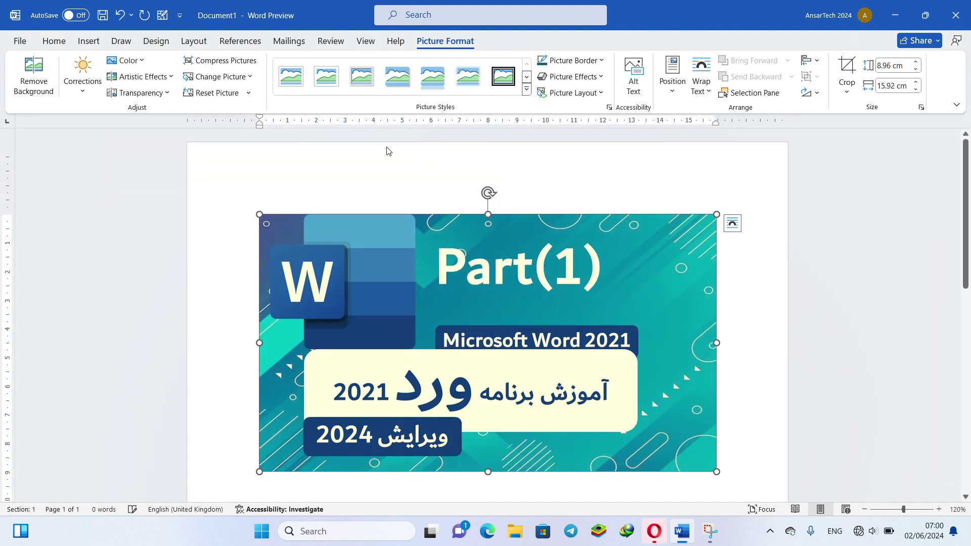
- Change the picture's color to the coolest Color Tone preset
{"action": "left_click", "coordinate": [127, 60]}
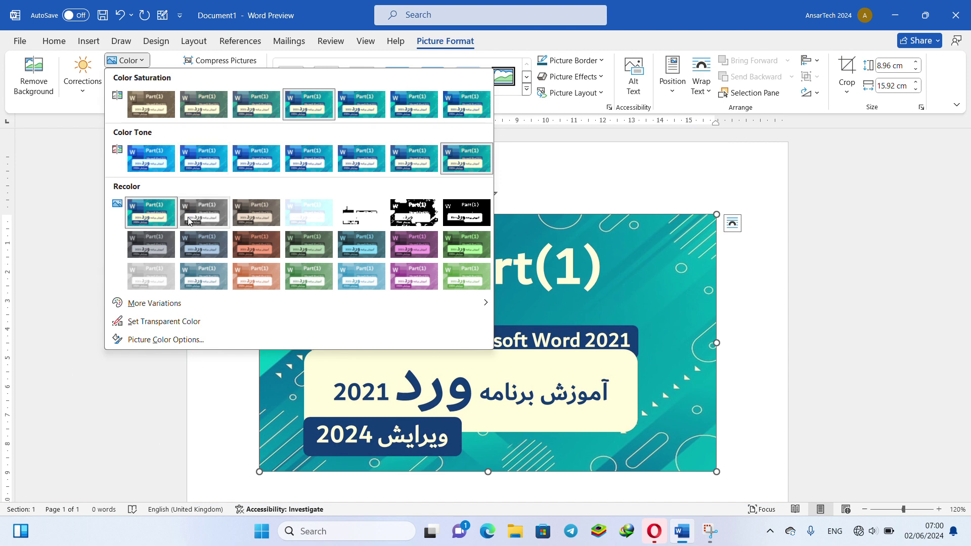
{"action": "mouse_move", "coordinate": [197, 301]}
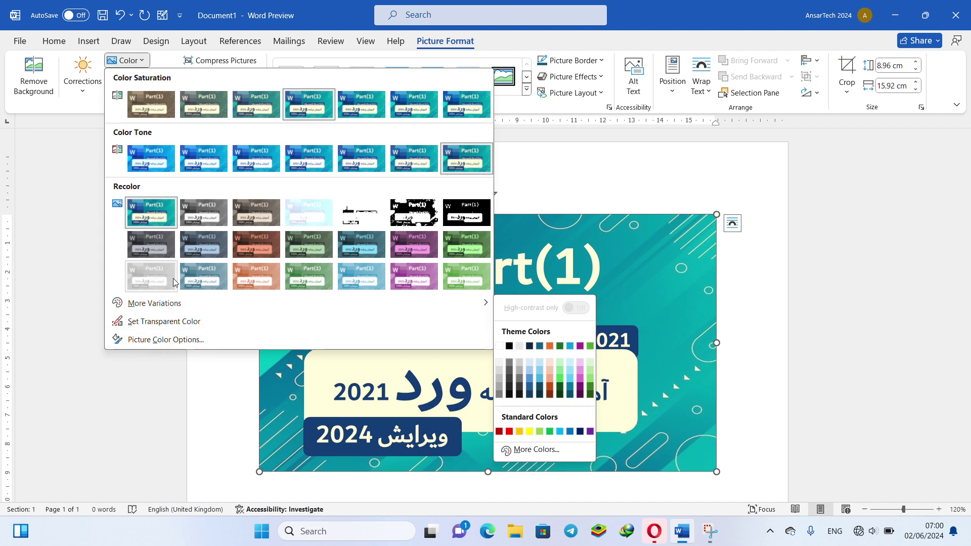
{"action": "key", "text": "Escape"}
{"action": "key", "text": "Escape"}
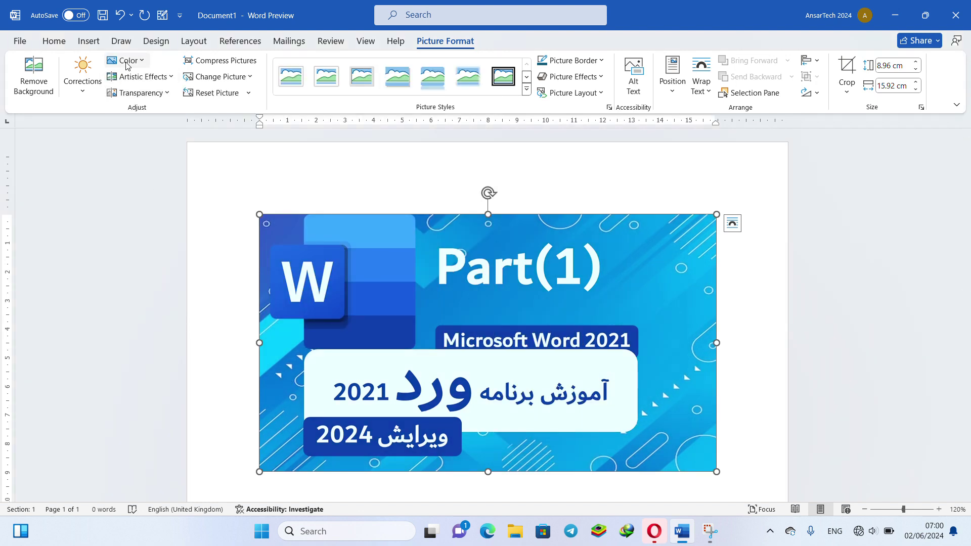
- Try making the dark blue of the picture's 2024 edition label transparent, and undo the transparent color
{"action": "left_click", "coordinate": [128, 61]}
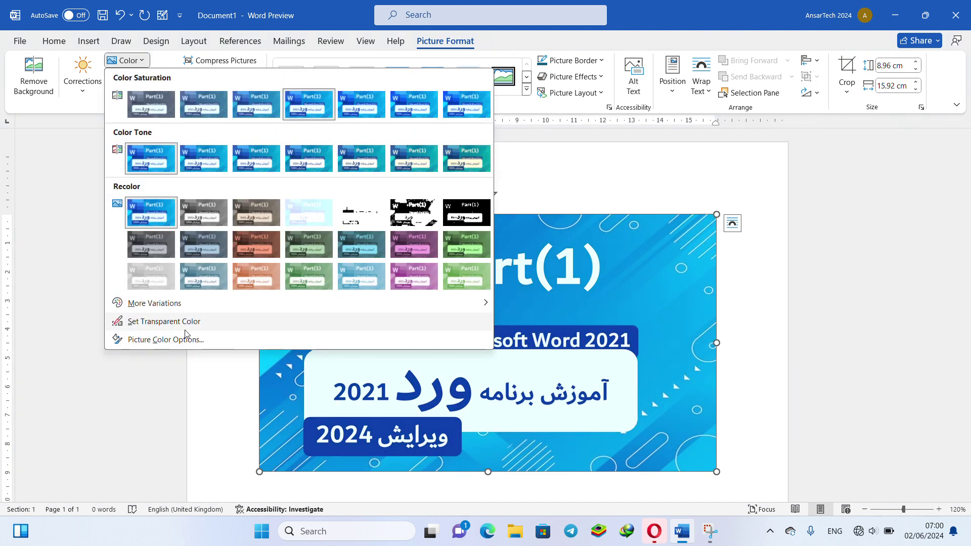
{"action": "left_click", "coordinate": [231, 324]}
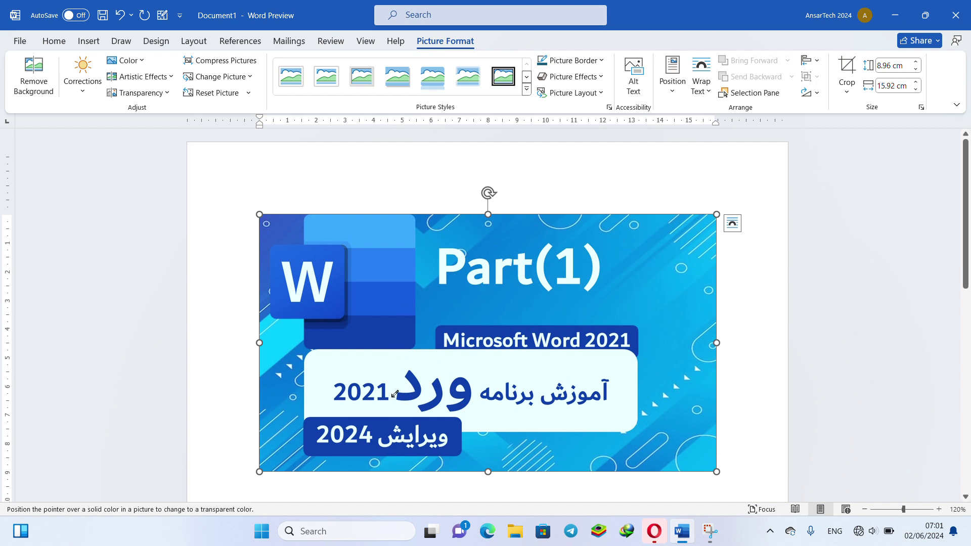
{"action": "left_click", "coordinate": [385, 425]}
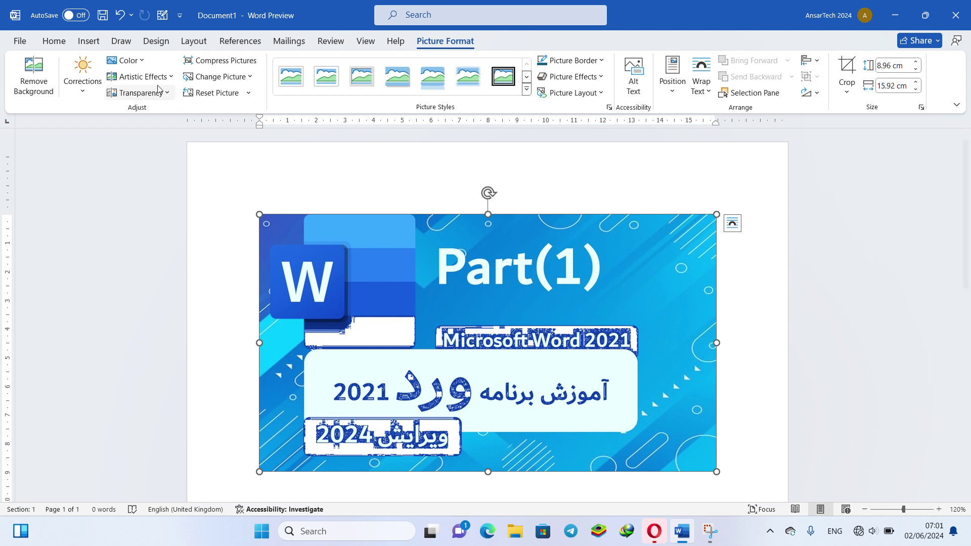
{"action": "left_click", "coordinate": [126, 61]}
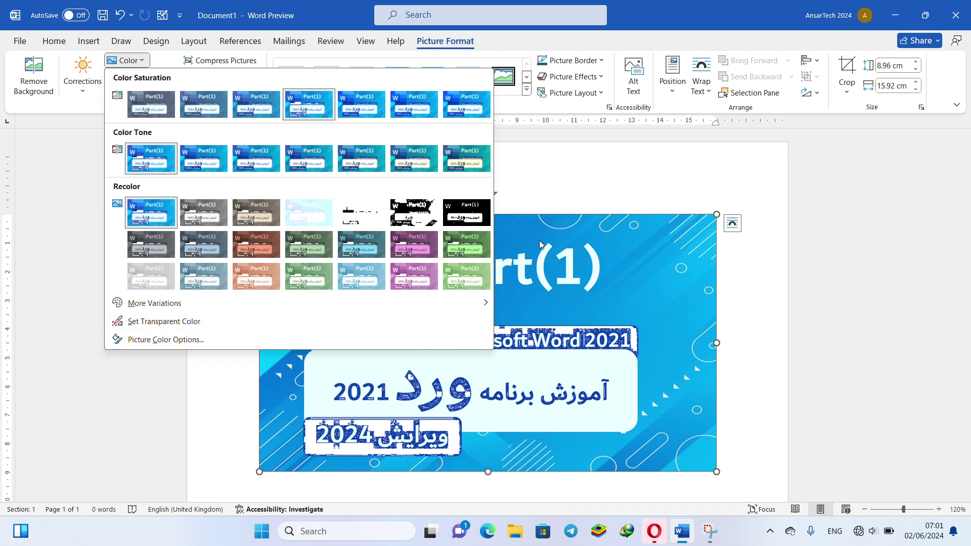
{"action": "left_click", "coordinate": [166, 321]}
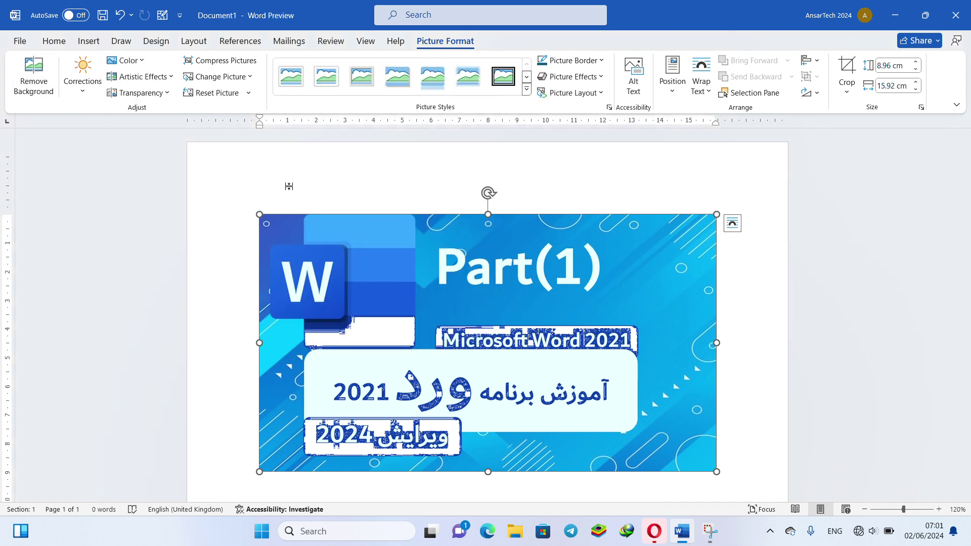
{"action": "key", "text": "ctrl+z"}
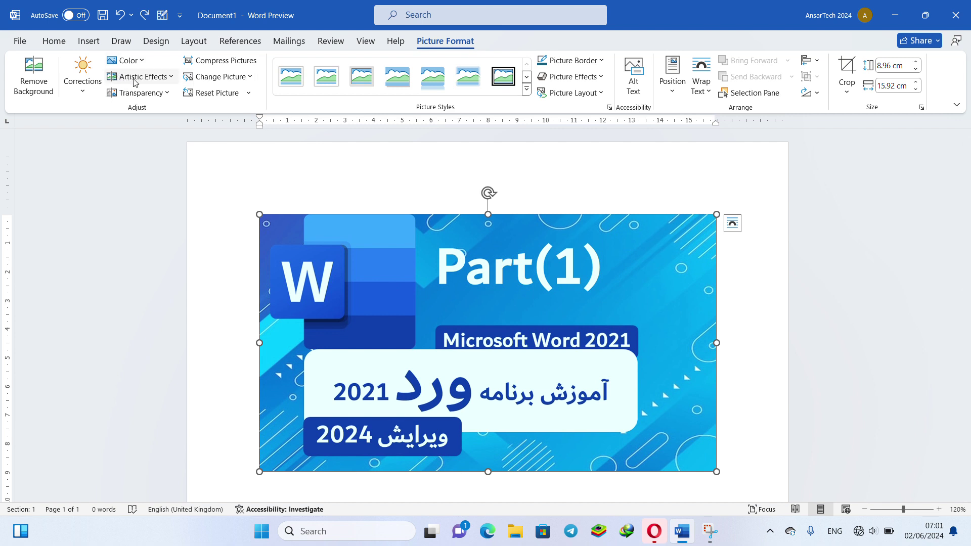
- Apply the Texturizer artistic effect to the picture
{"action": "left_click", "coordinate": [160, 82]}
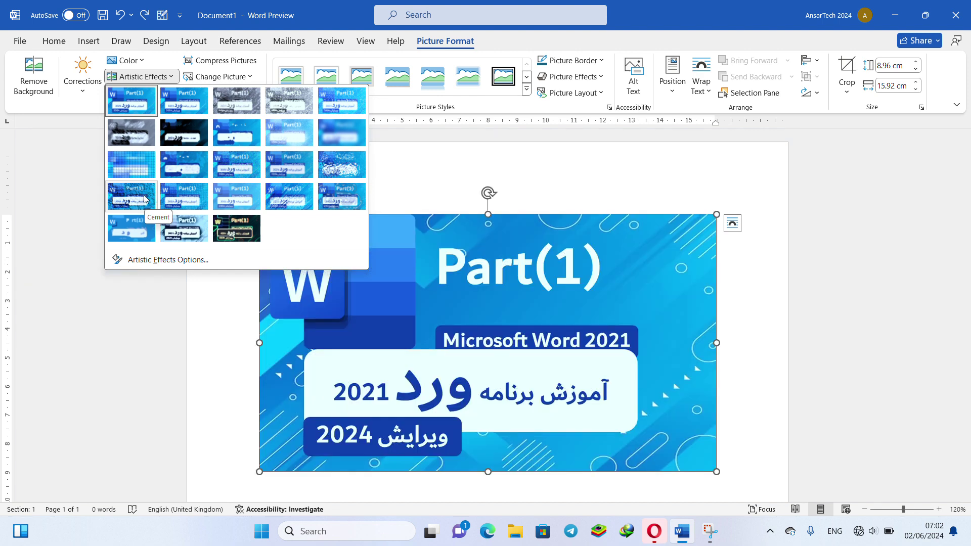
{"action": "left_click", "coordinate": [184, 195]}
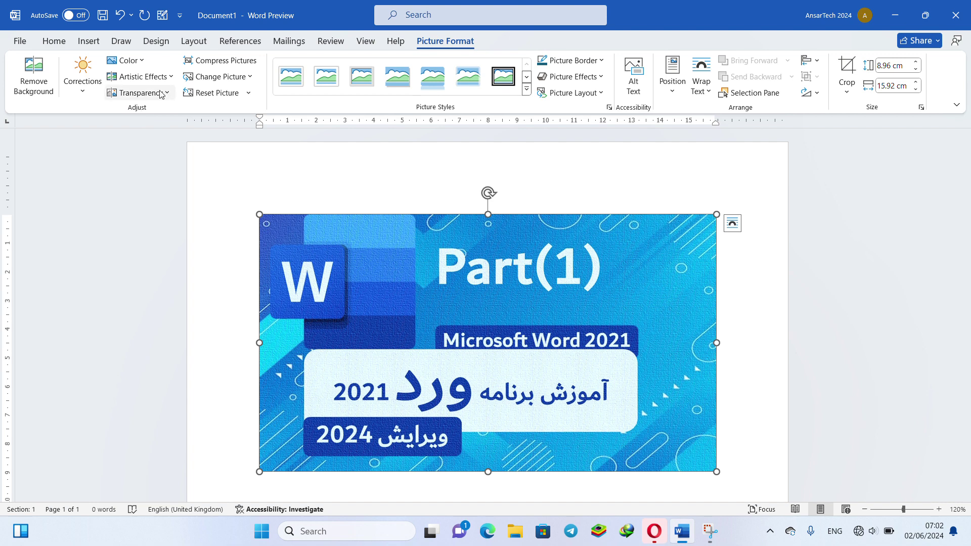
- Look over the artistic effects and the transparency presets available for the picture
{"action": "left_click", "coordinate": [152, 81]}
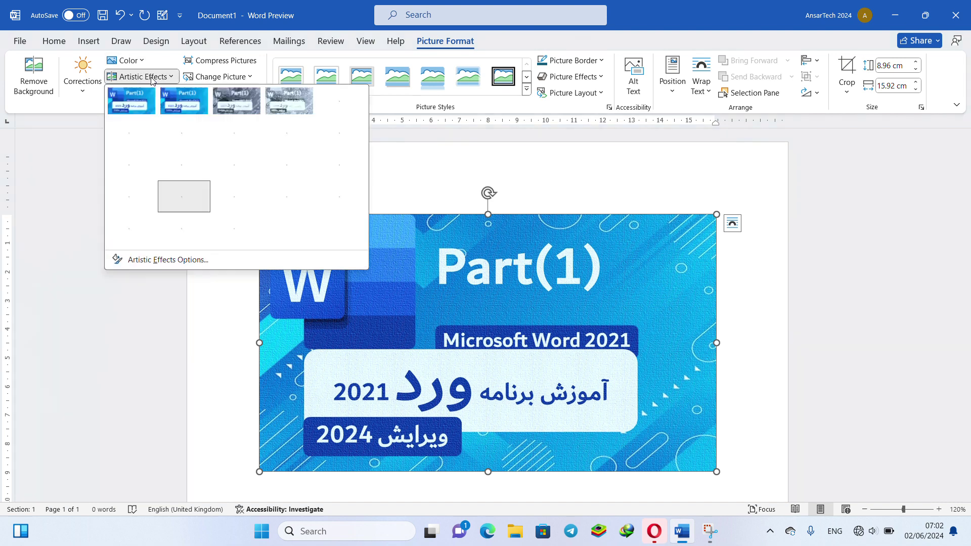
{"action": "left_click", "coordinate": [152, 81]}
{"action": "left_click", "coordinate": [152, 95]}
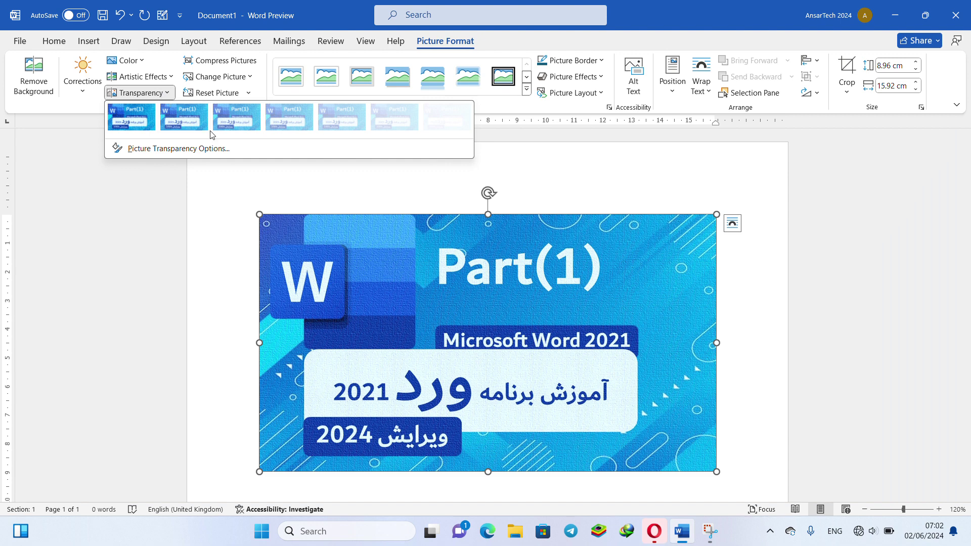
{"action": "left_click", "coordinate": [363, 235]}
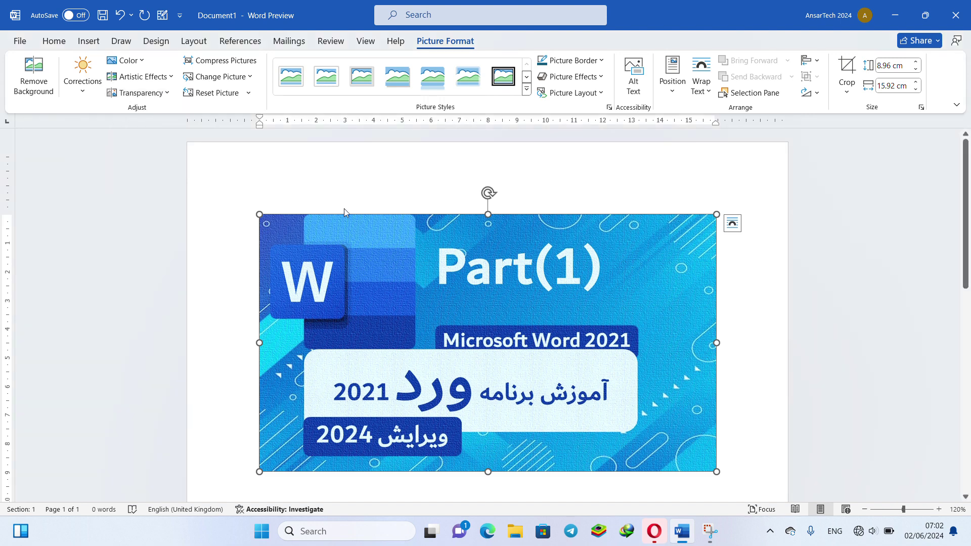
- Examine the compression and resolution options in the Compress Pictures dialog for the picture
{"action": "left_click", "coordinate": [219, 62]}
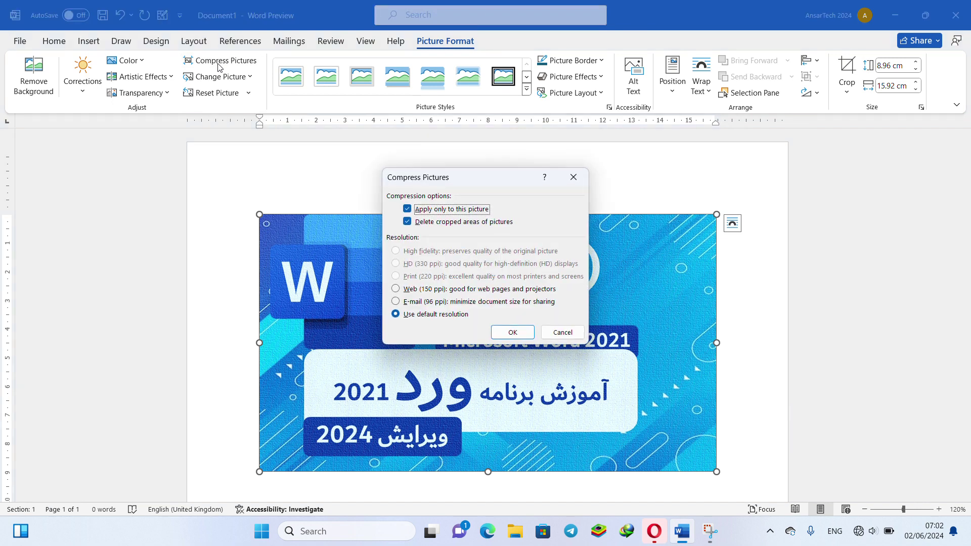
{"action": "left_click", "coordinate": [573, 177]}
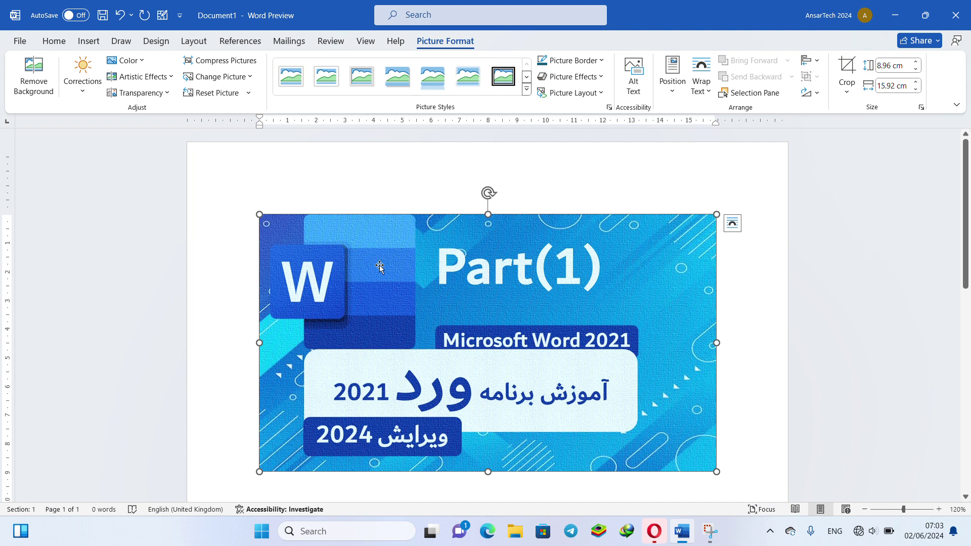
{"action": "scroll", "coordinate": [490, 358], "scroll_direction": "down", "scroll_amount": 3}
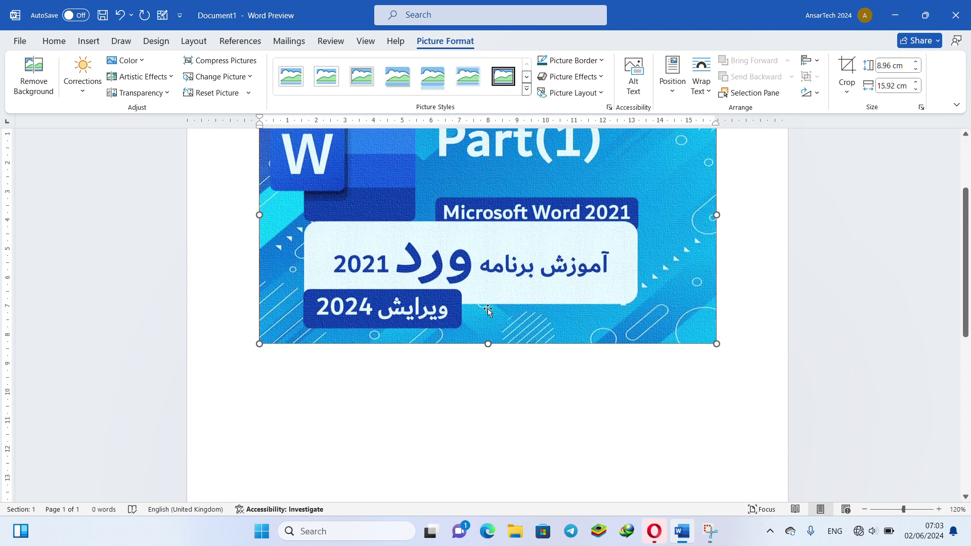
{"action": "left_click", "coordinate": [212, 63]}
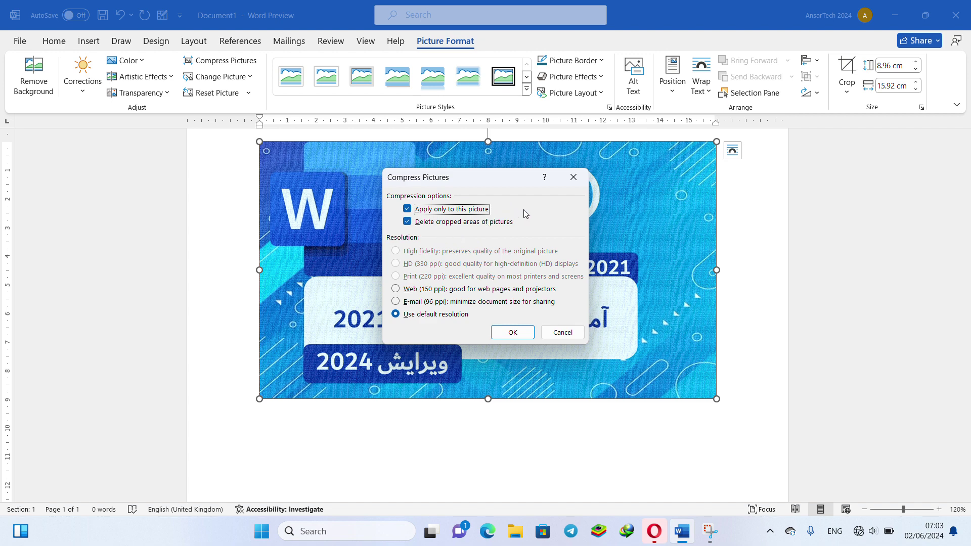
{"action": "left_click", "coordinate": [573, 178]}
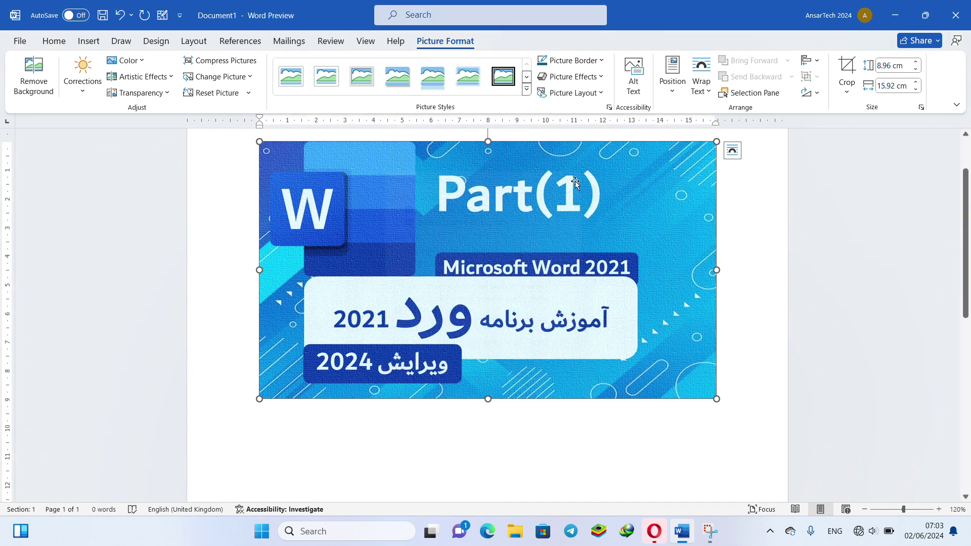
- Crop the right side of the picture to a picture width of about 13.39 cm
{"action": "left_click", "coordinate": [847, 67]}
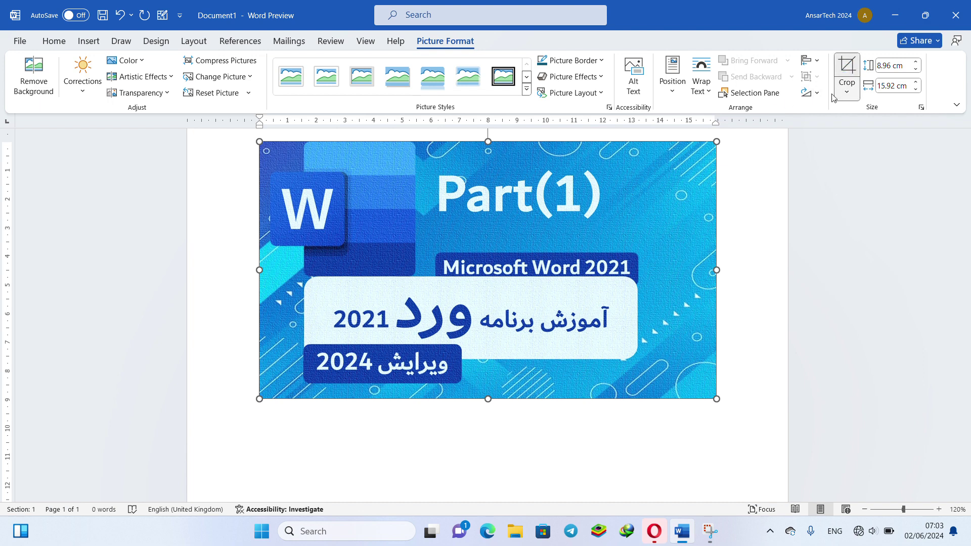
{"action": "left_click_drag", "start_coordinate": [714, 270], "coordinate": [643, 273]}
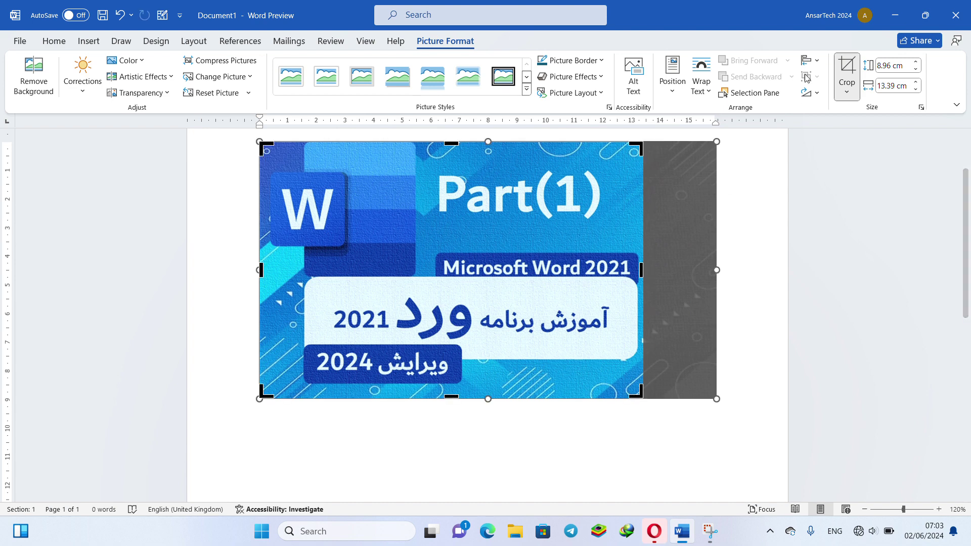
{"action": "left_click", "coordinate": [778, 143]}
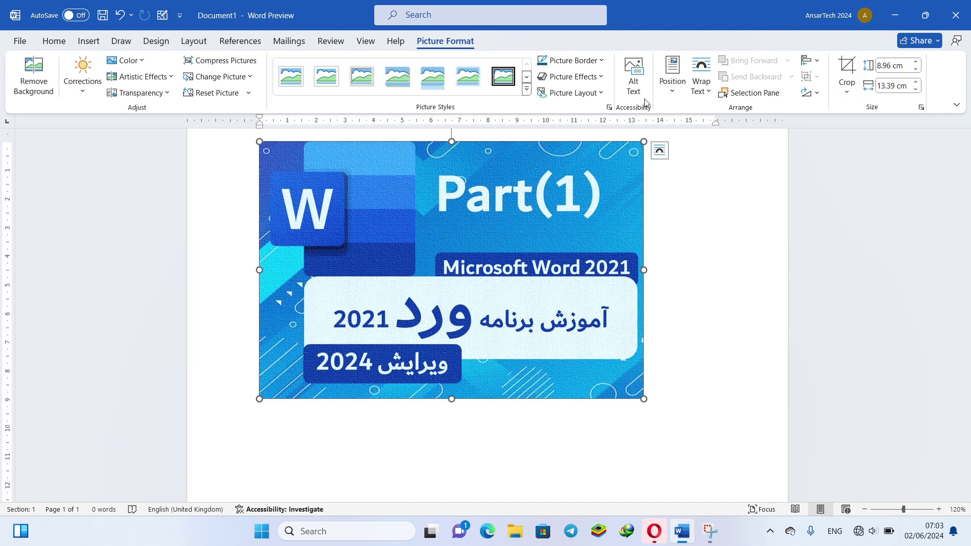
- Reset the picture's formatting adjustments, and try Reset Picture & Size before undoing the size reset
{"action": "left_click", "coordinate": [210, 95]}
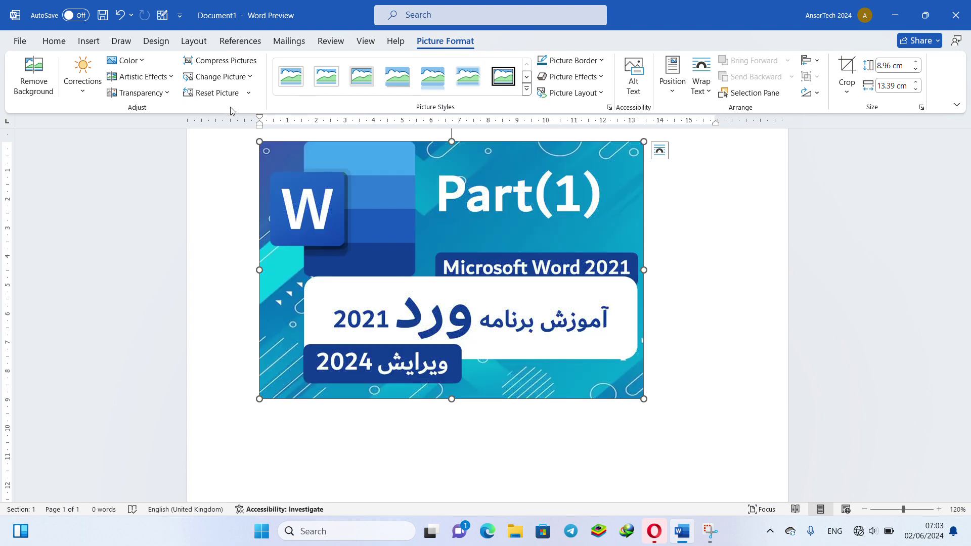
{"action": "left_click", "coordinate": [249, 94]}
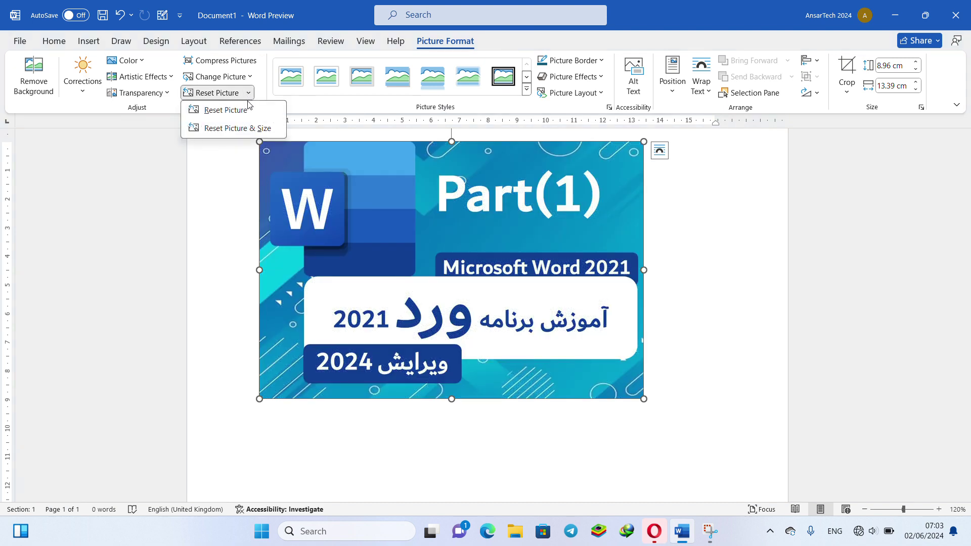
{"action": "left_click", "coordinate": [250, 134]}
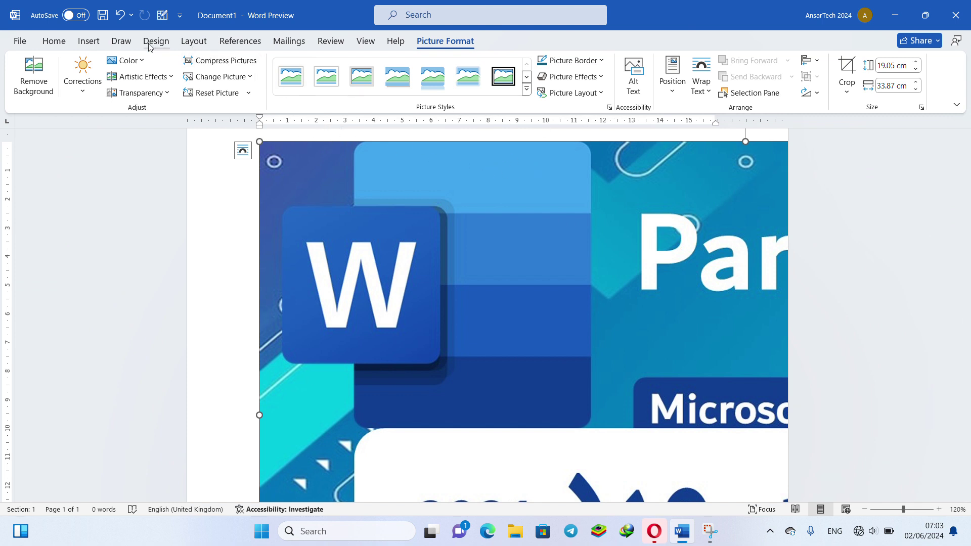
{"action": "key", "text": "ctrl+z"}
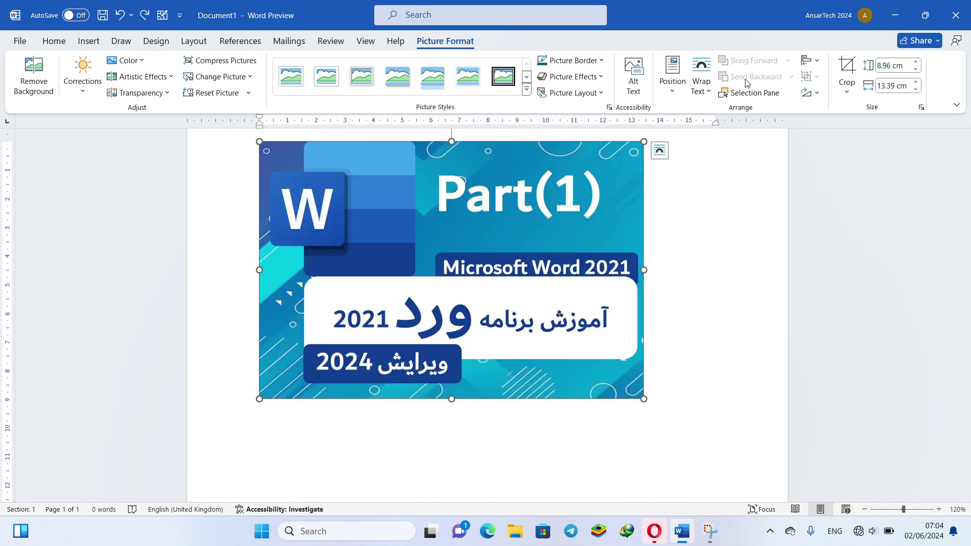
- Extend the crop back toward the picture's original right edge, to a width of about 15.89 cm
{"action": "left_click", "coordinate": [846, 68]}
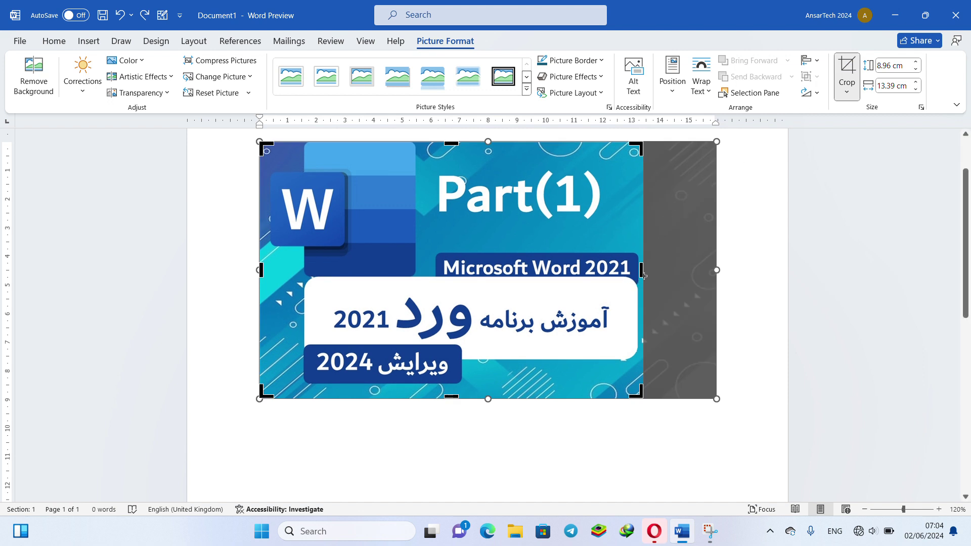
{"action": "left_click_drag", "start_coordinate": [643, 275], "coordinate": [715, 273]}
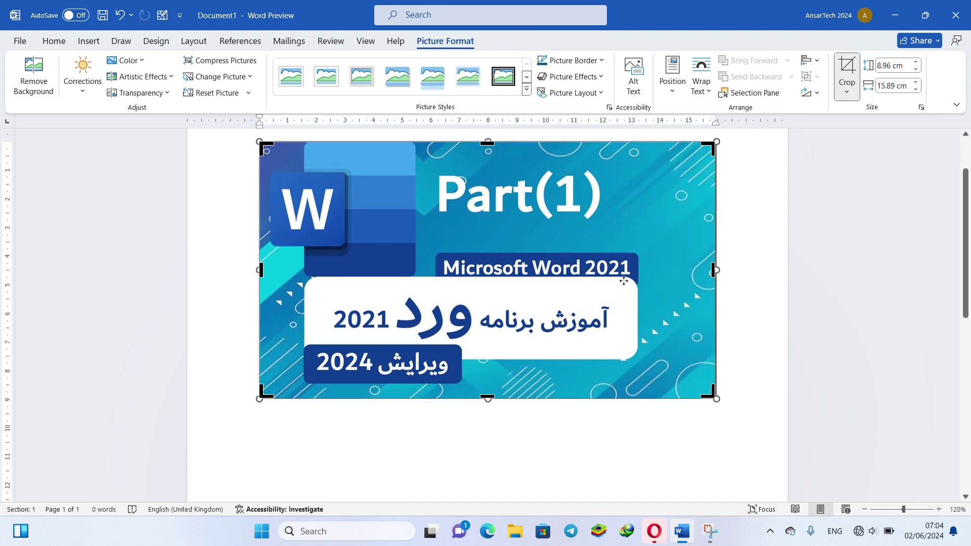
{"action": "left_click", "coordinate": [227, 62]}
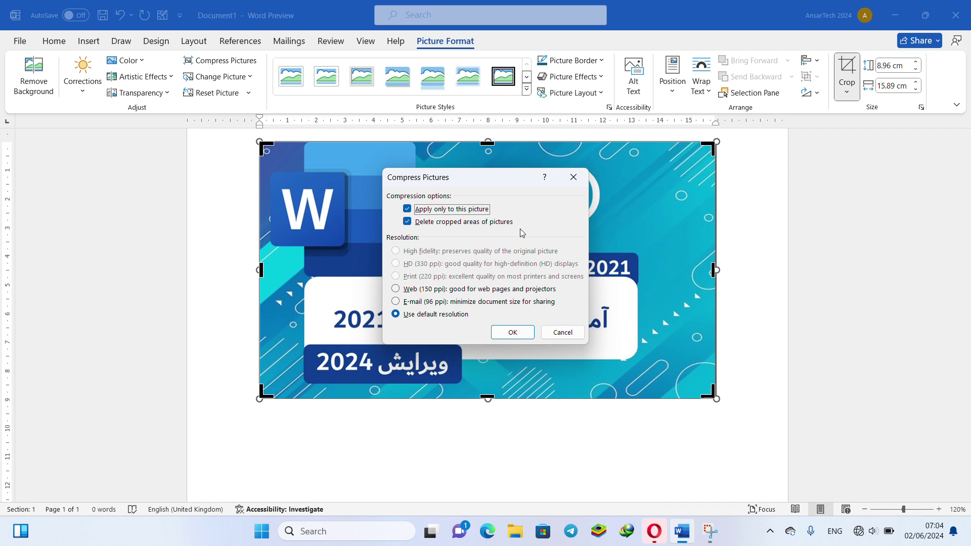
{"action": "left_click", "coordinate": [561, 333]}
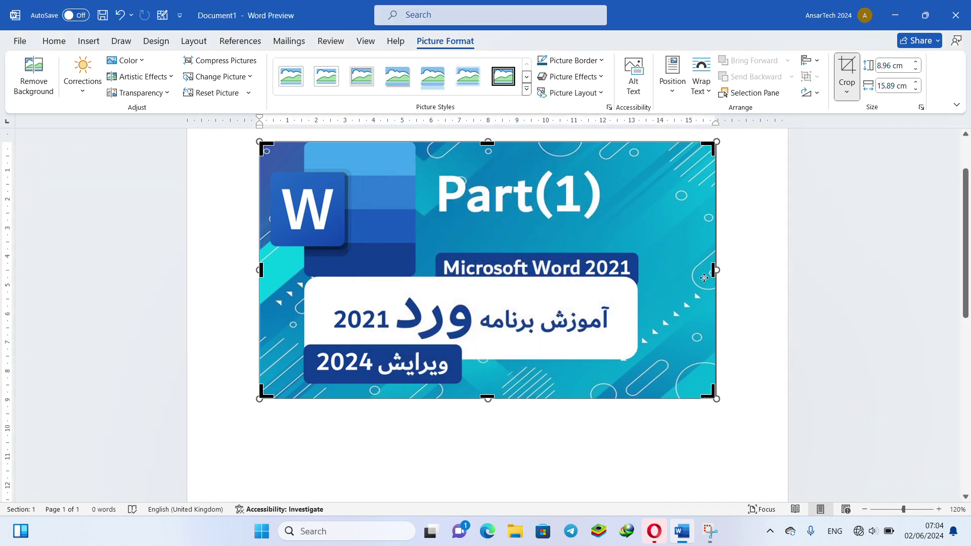
- Crop the picture's right side to about 13.56 cm wide and compress only this picture at default resolution, deleting its cropped areas
{"action": "left_click_drag", "start_coordinate": [713, 269], "coordinate": [647, 269]}
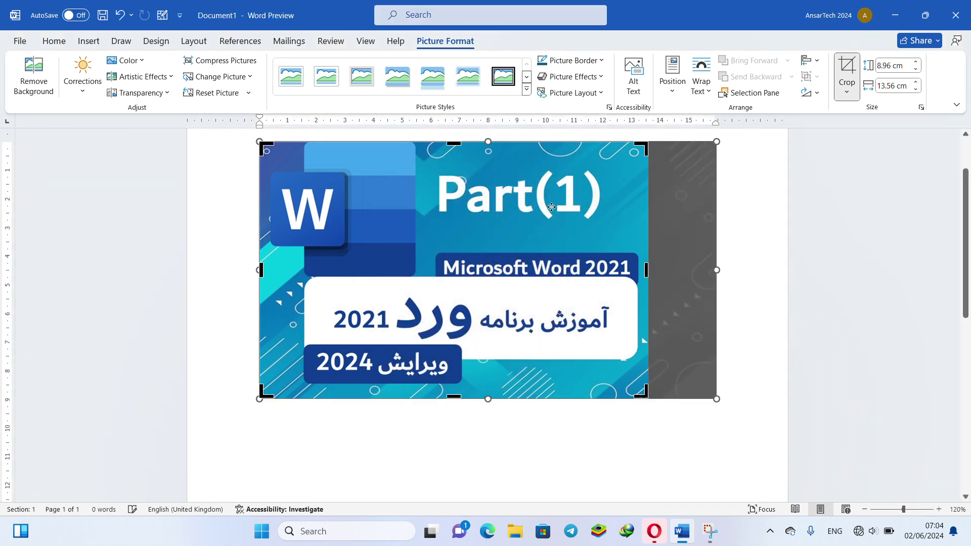
{"action": "left_click", "coordinate": [655, 227]}
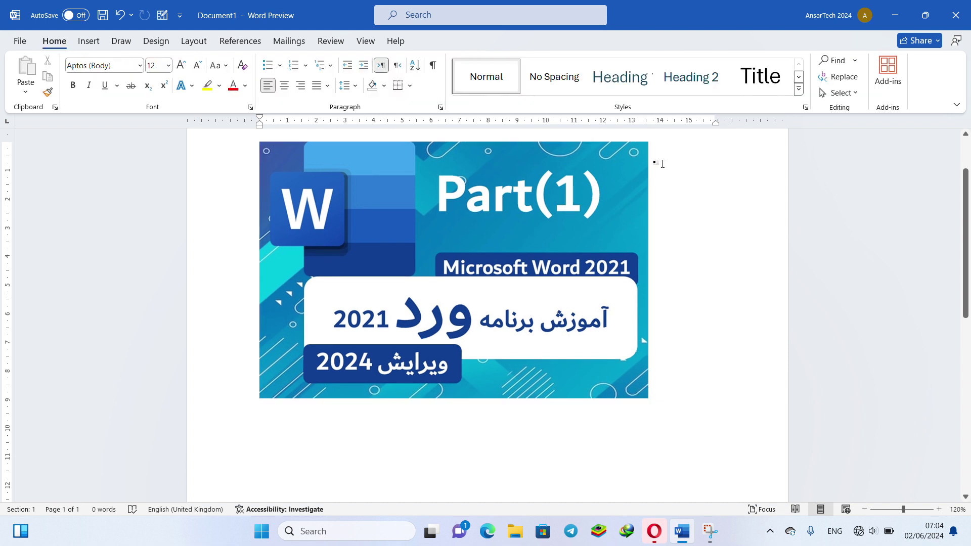
{"action": "left_click", "coordinate": [603, 265]}
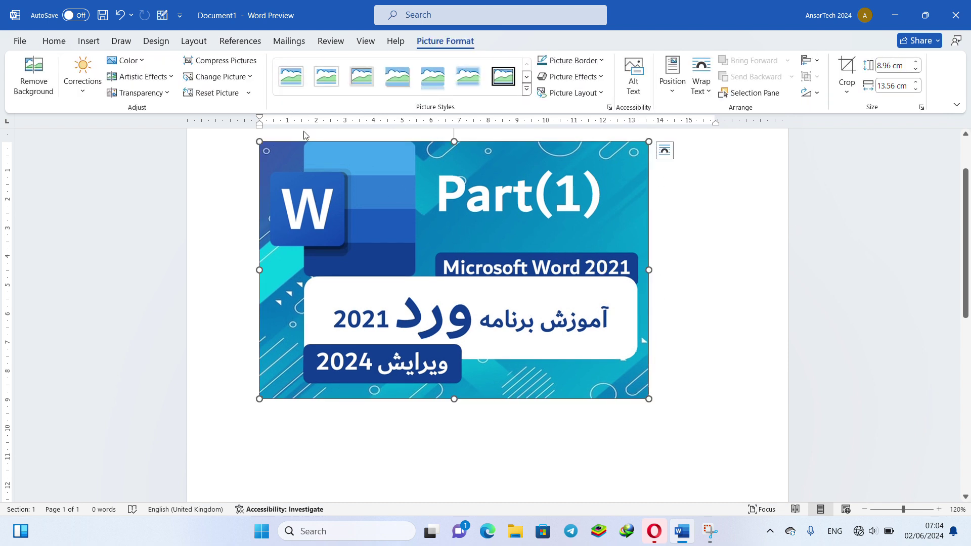
{"action": "left_click", "coordinate": [223, 60]}
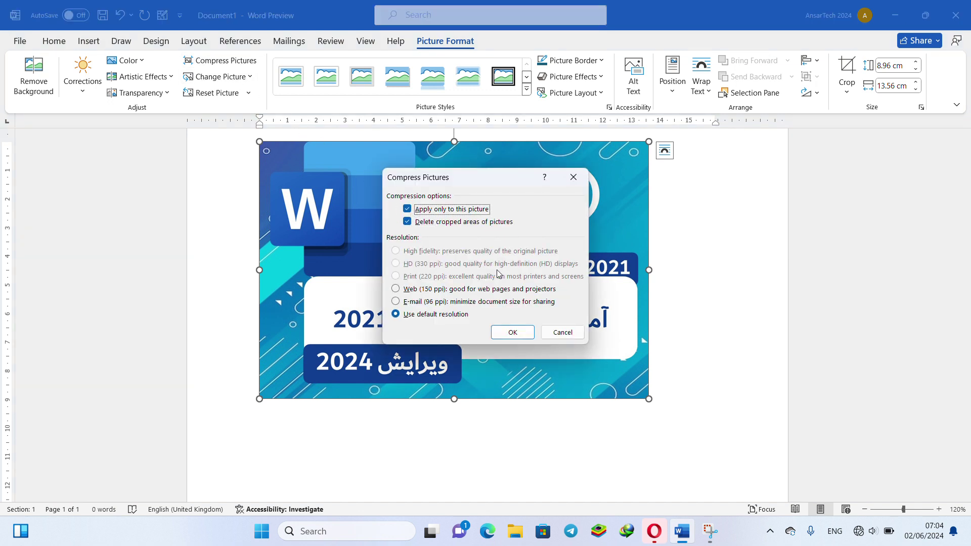
{"action": "left_click", "coordinate": [506, 332]}
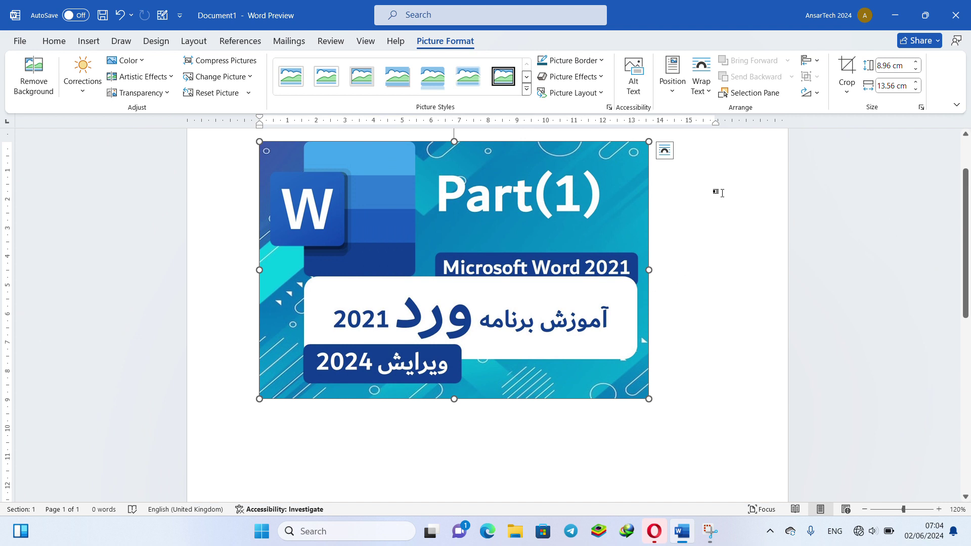
- Try to recover the cropped area on the picture's right side, and undo the crop adjustments
{"action": "left_click", "coordinate": [843, 76]}
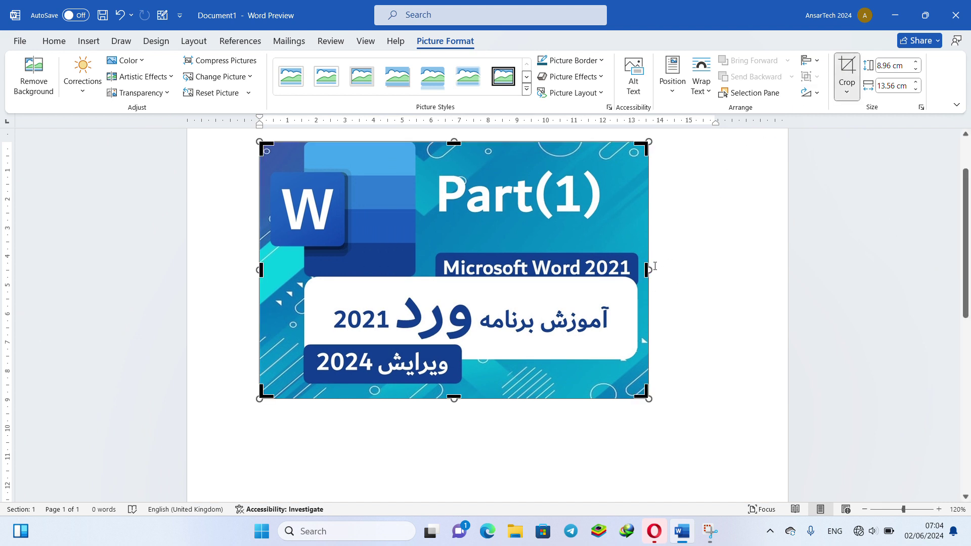
{"action": "left_click_drag", "start_coordinate": [646, 268], "coordinate": [665, 364]}
{"action": "key", "text": "ctrl+z"}
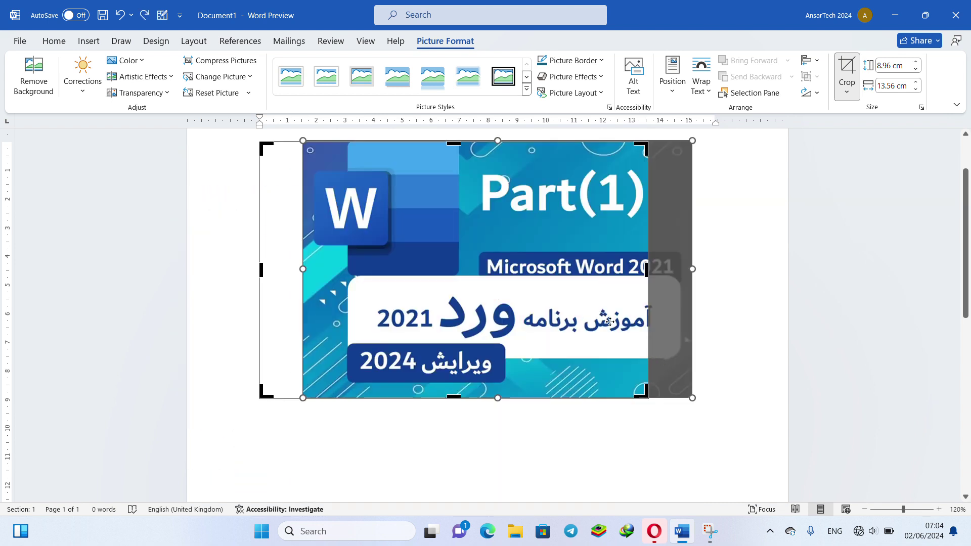
{"action": "key", "text": "ctrl+z"}
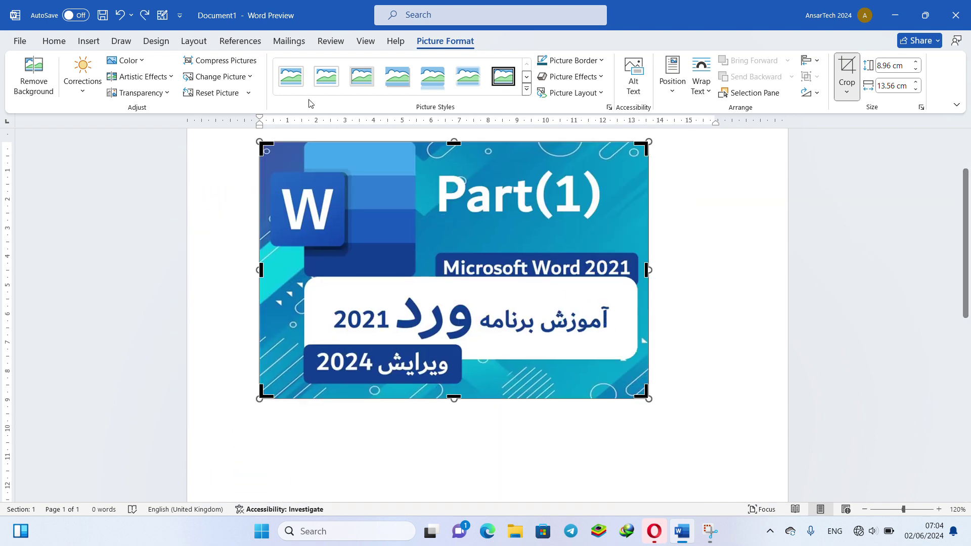
- Try the E-mail (96 ppi) resolution in the picture's compression options, and cancel the compression
{"action": "left_click", "coordinate": [227, 60]}
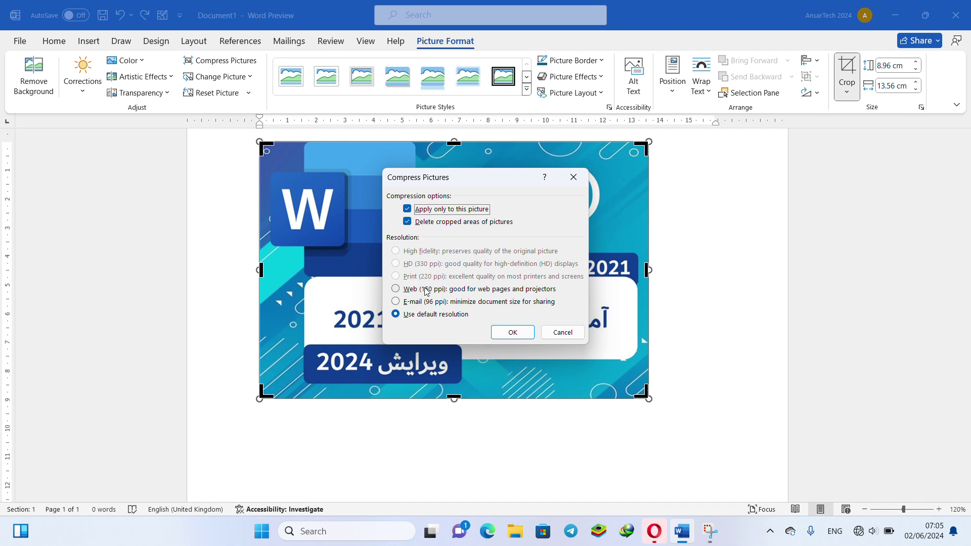
{"action": "left_click", "coordinate": [418, 303]}
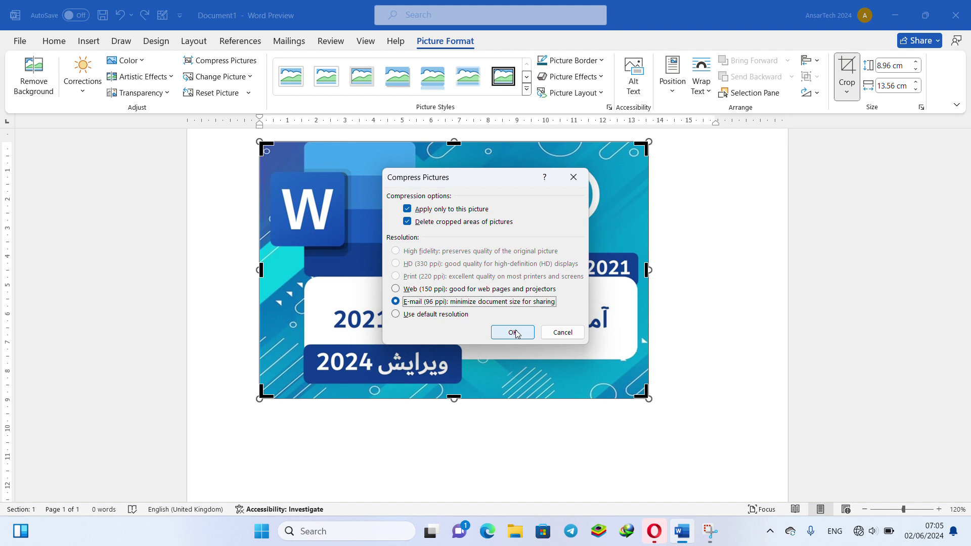
{"action": "left_click", "coordinate": [563, 332]}
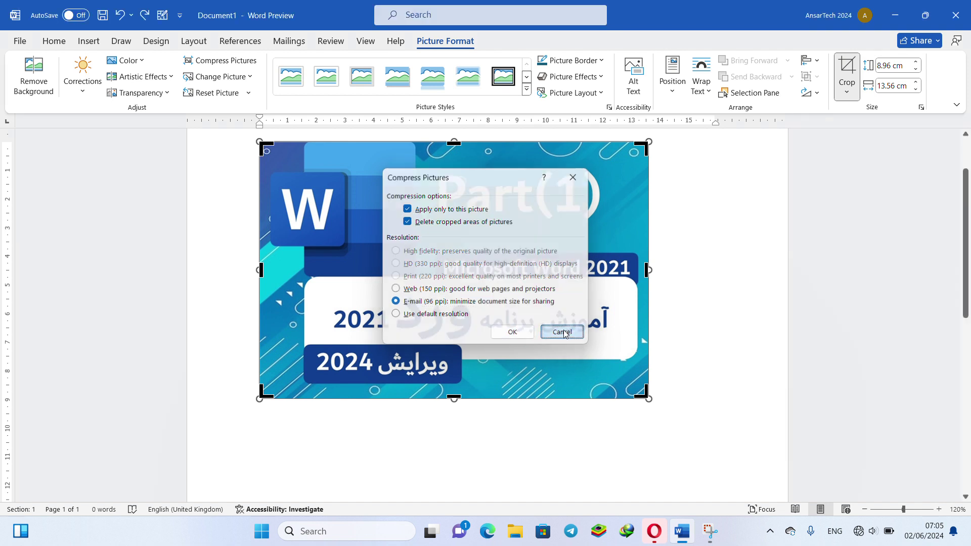
- Undo the picture's compression and its last right-side crop
{"action": "left_click", "coordinate": [698, 308]}
{"action": "key", "text": "ctrl+z"}
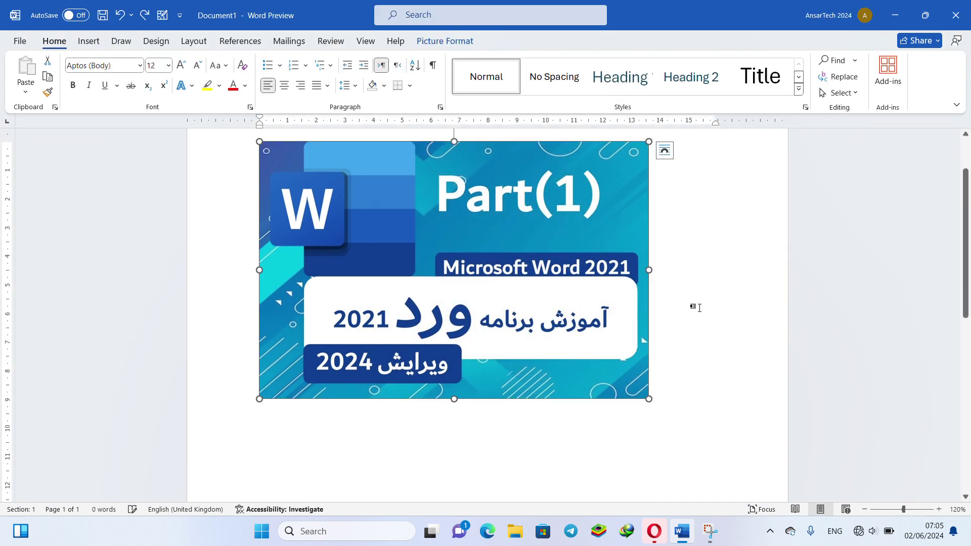
{"action": "key", "text": "ctrl+z"}
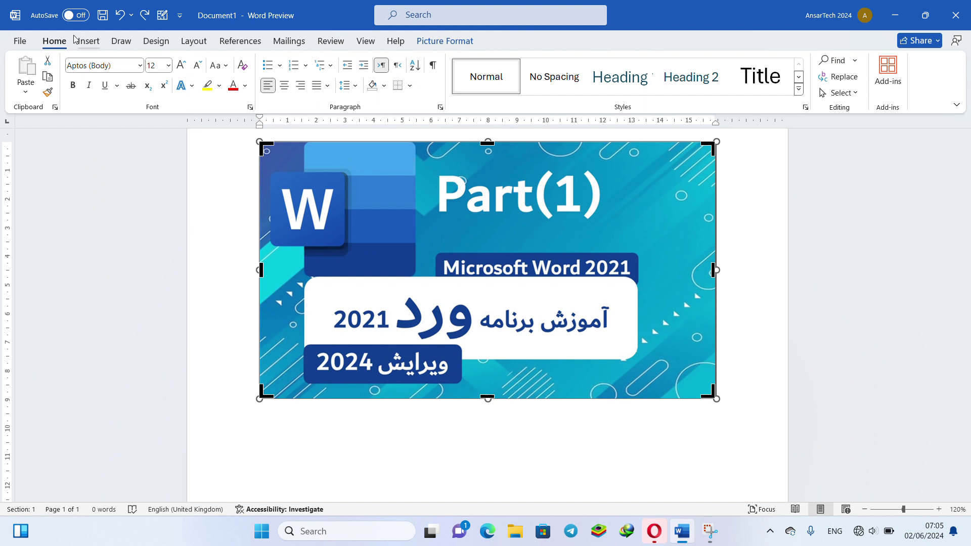
- Save the document as Doc1 in the Music folder on this computer and close it
{"action": "left_click", "coordinate": [18, 43]}
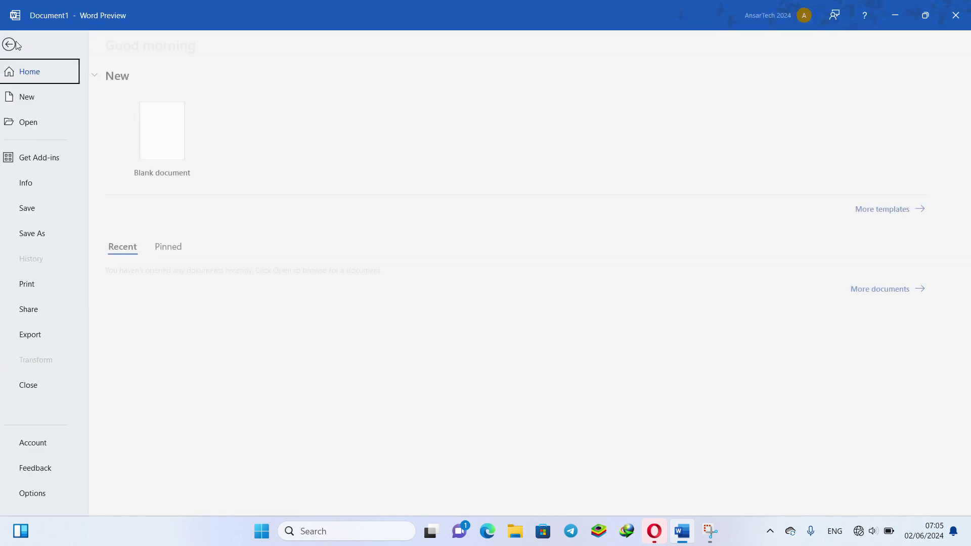
{"action": "left_click", "coordinate": [60, 231]}
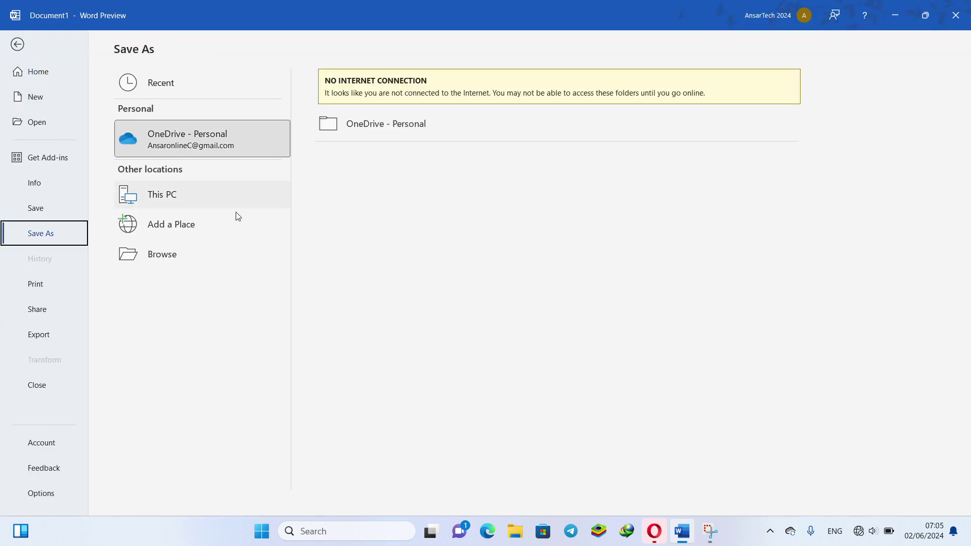
{"action": "left_click", "coordinate": [203, 253]}
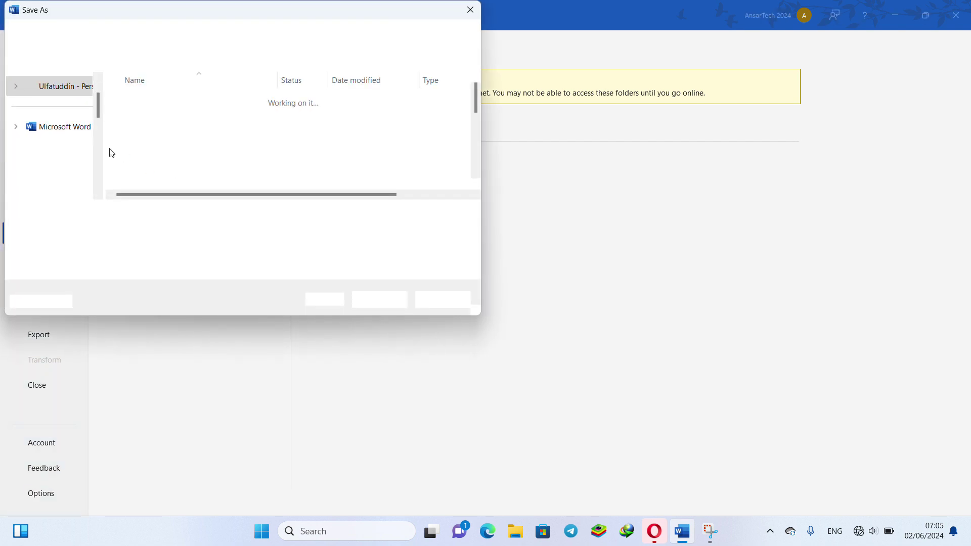
{"action": "scroll", "coordinate": [71, 141], "scroll_direction": "down", "scroll_amount": 5}
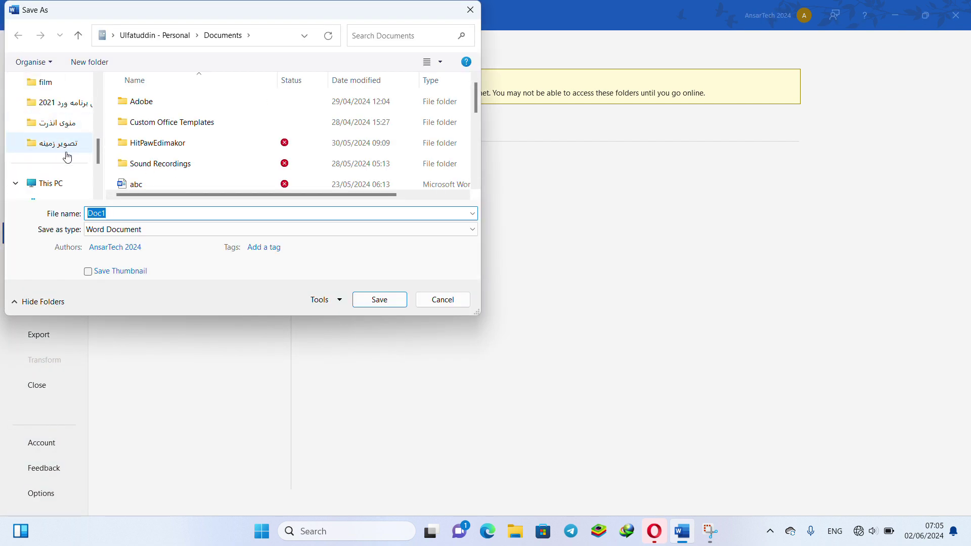
{"action": "scroll", "coordinate": [59, 167], "scroll_direction": "down", "scroll_amount": 4}
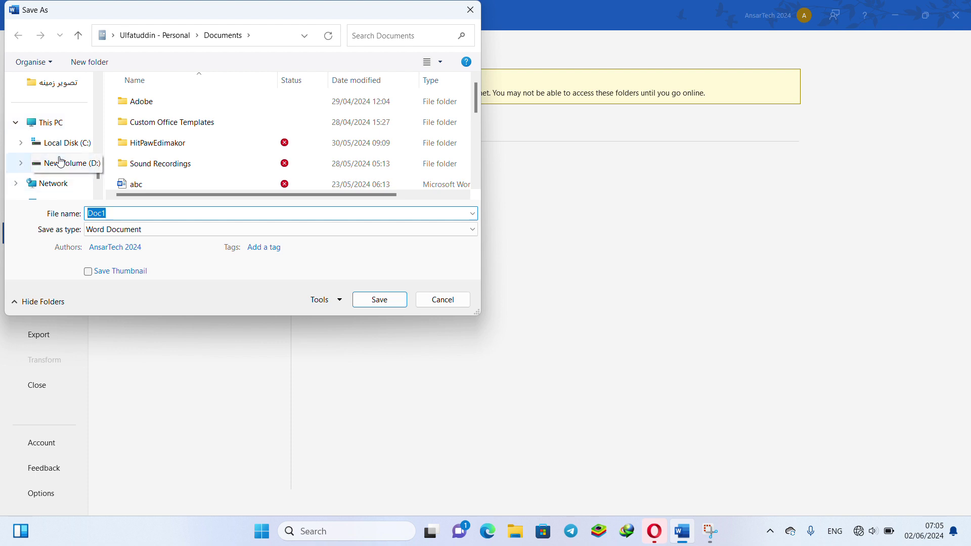
{"action": "scroll", "coordinate": [62, 144], "scroll_direction": "up", "scroll_amount": 4}
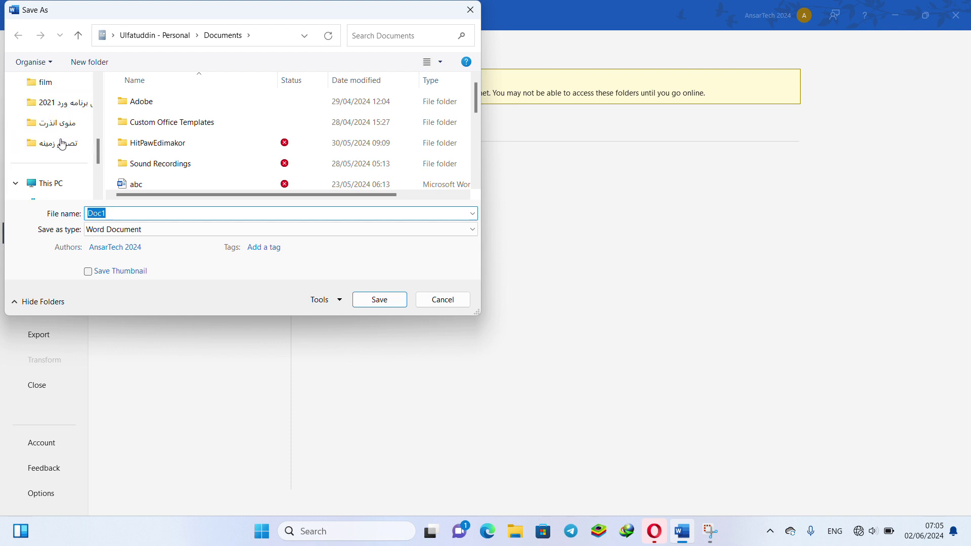
{"action": "scroll", "coordinate": [61, 144], "scroll_direction": "up", "scroll_amount": 2}
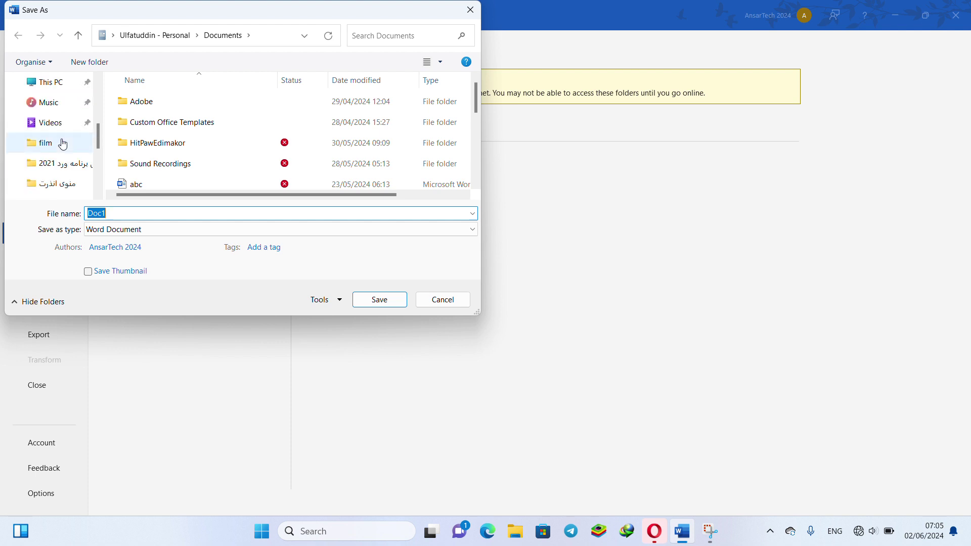
{"action": "left_click", "coordinate": [56, 104]}
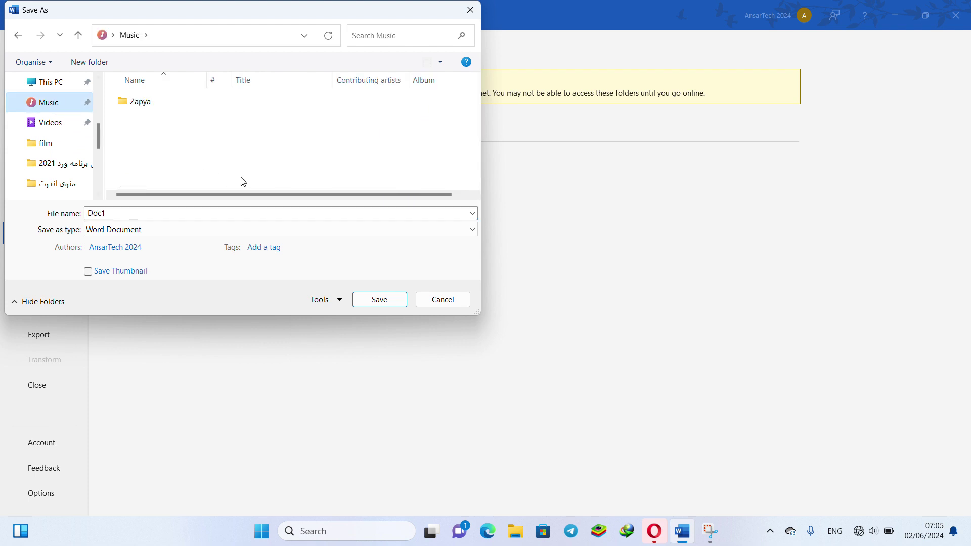
{"action": "left_click", "coordinate": [380, 299]}
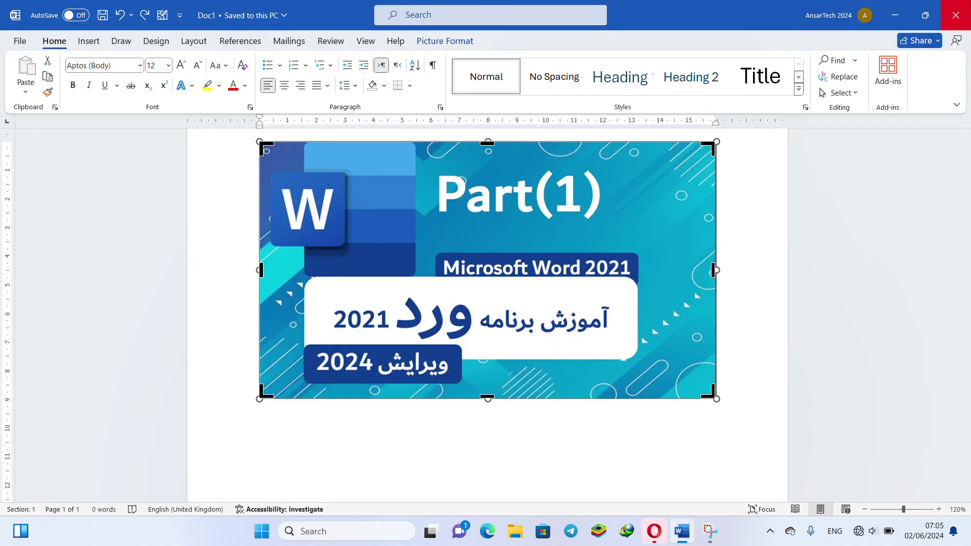
{"action": "key", "text": "alt+F4"}
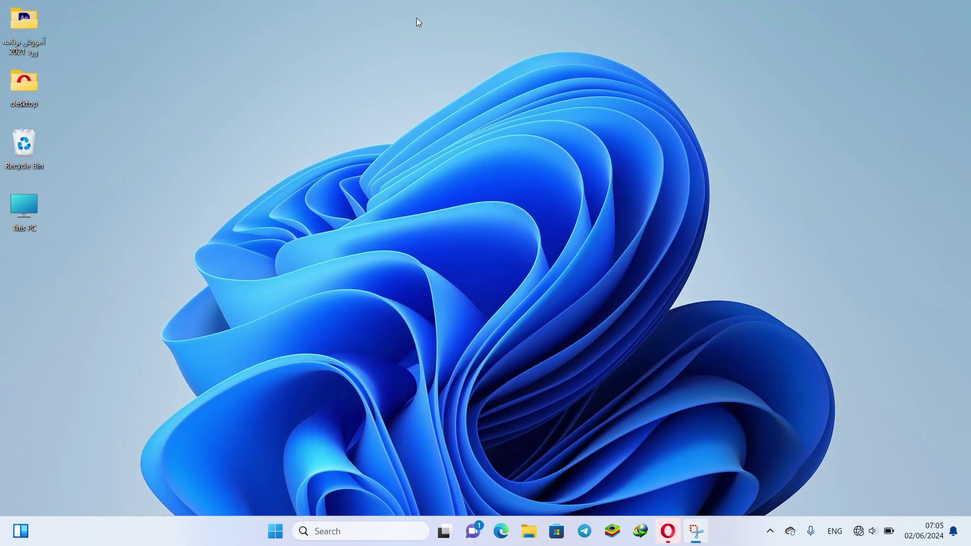
- Switch to File Explorer and check the file size of Doc1 in the Music folder
{"action": "key", "text": "super+e"}
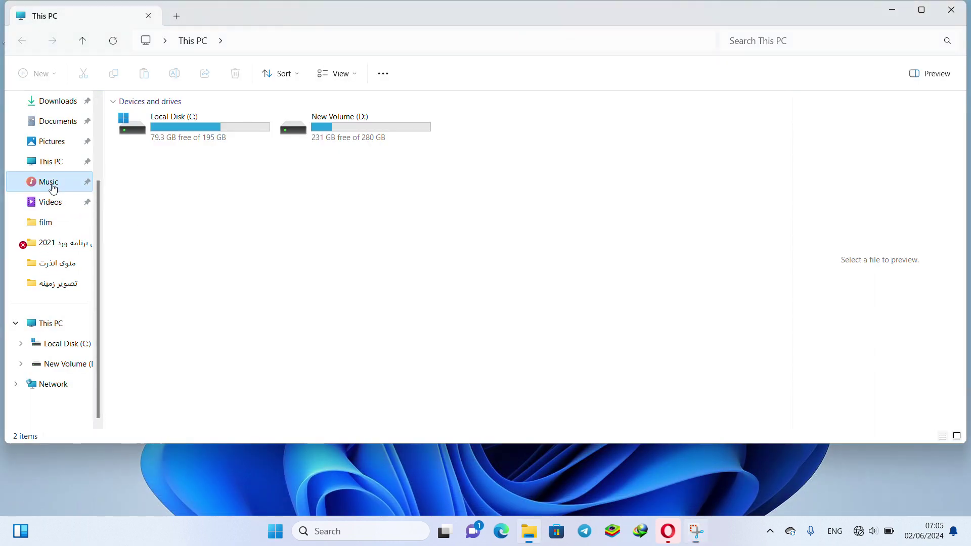
{"action": "left_click", "coordinate": [51, 183]}
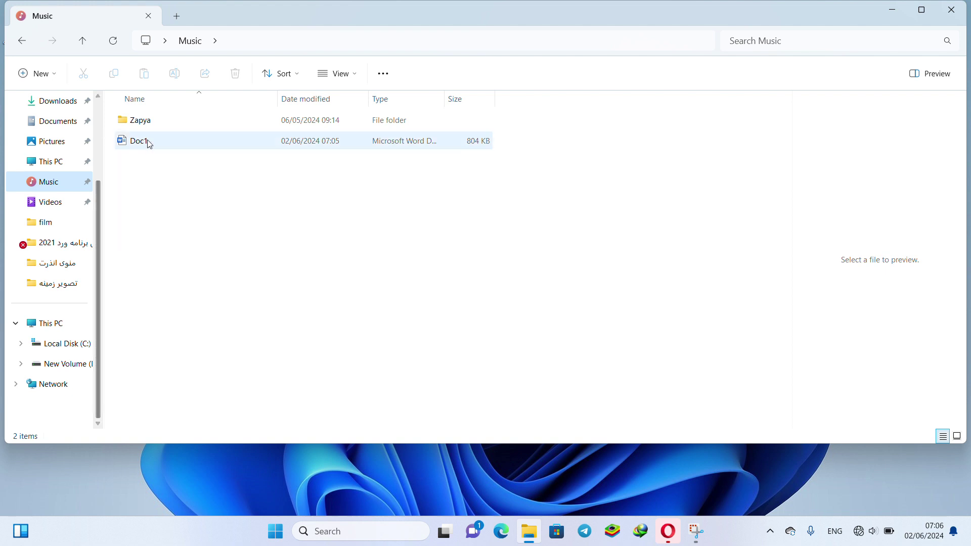
{"action": "left_click", "coordinate": [149, 141]}
{"action": "right_click", "coordinate": [148, 141]}
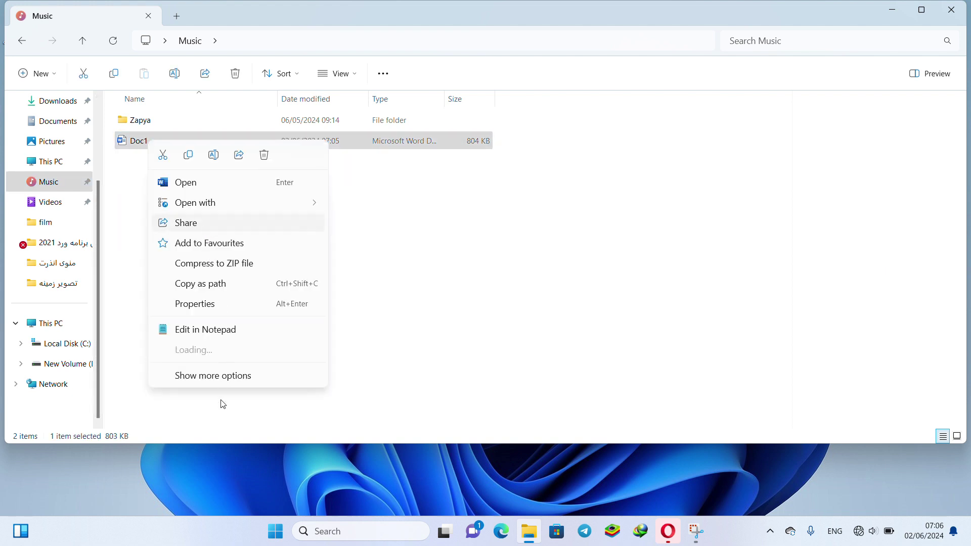
{"action": "left_click", "coordinate": [221, 379]}
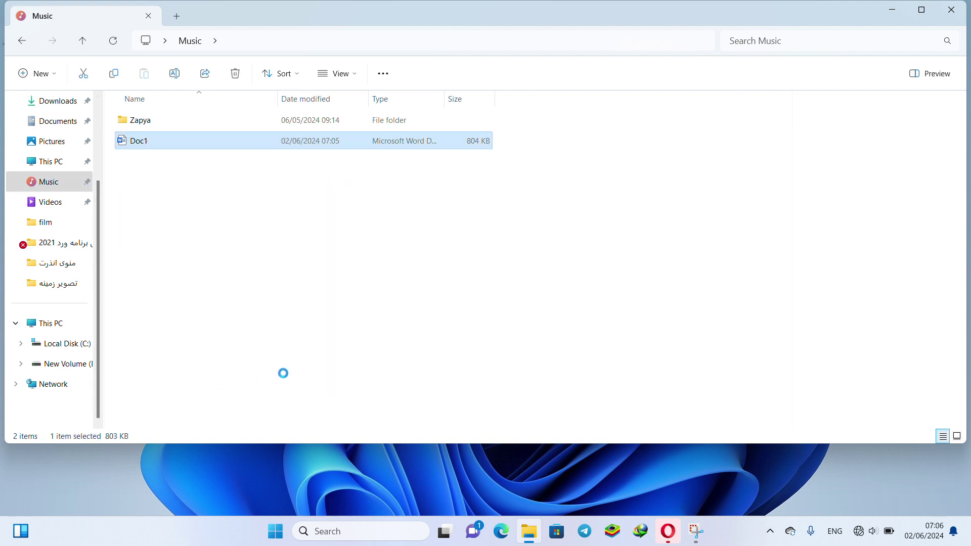
{"action": "left_click", "coordinate": [480, 144]}
{"action": "left_click", "coordinate": [482, 167]}
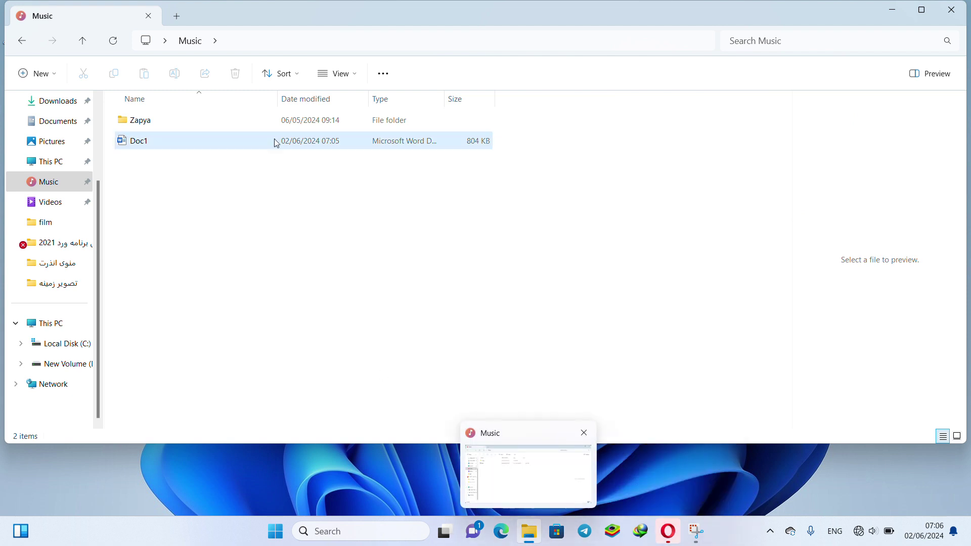
- Reopen Doc1 in Word and crop the picture's right side to about 13.58 cm wide
{"action": "left_click", "coordinate": [167, 141]}
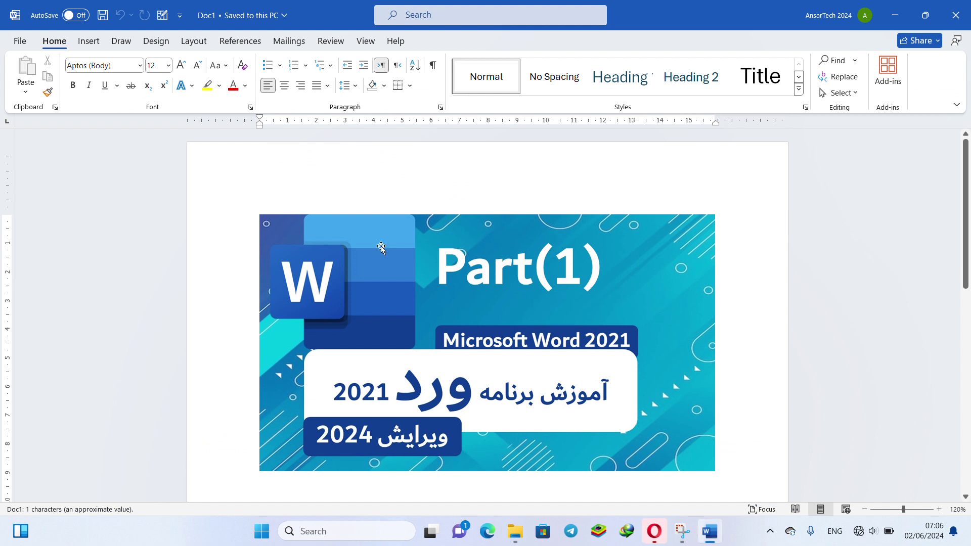
{"action": "left_click", "coordinate": [381, 246]}
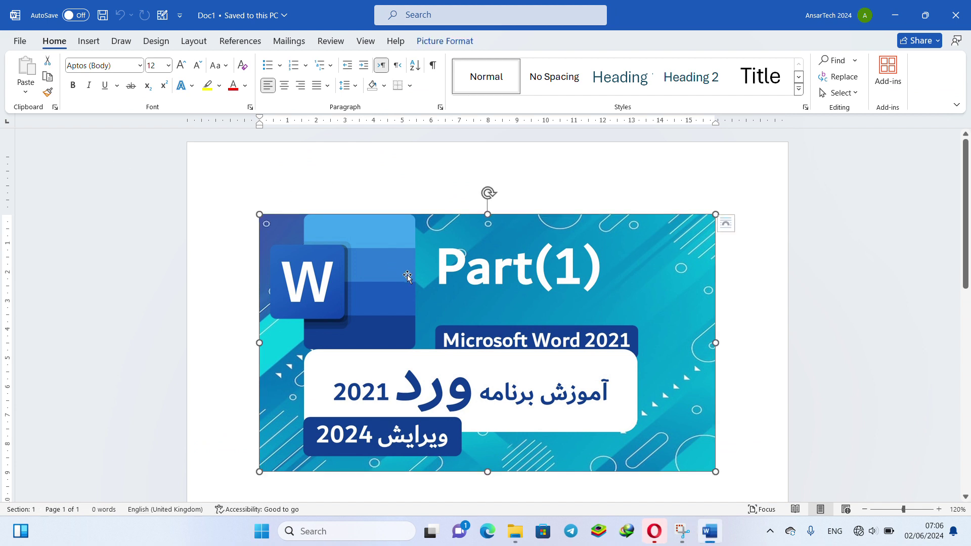
{"action": "left_click", "coordinate": [445, 41]}
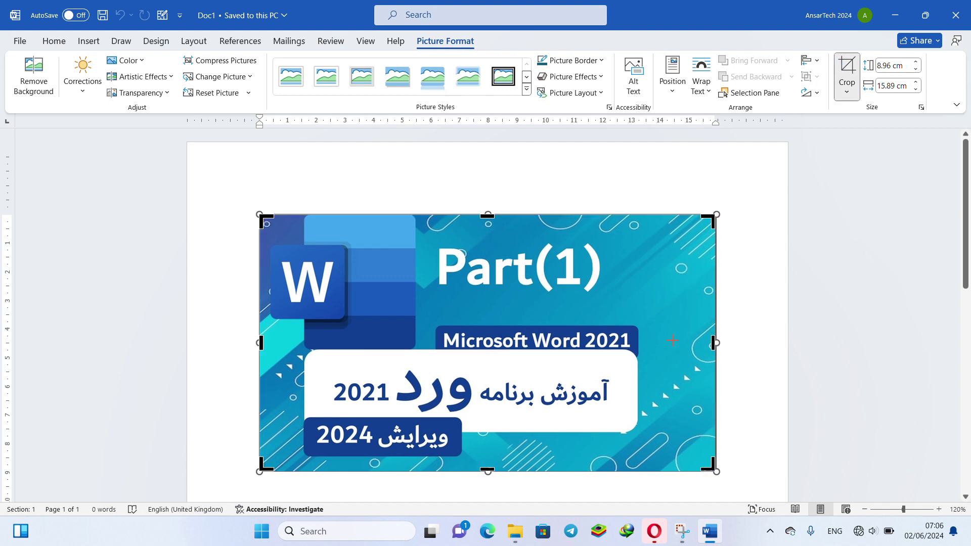
{"action": "left_click_drag", "start_coordinate": [714, 342], "coordinate": [649, 343]}
{"action": "left_click", "coordinate": [847, 69]}
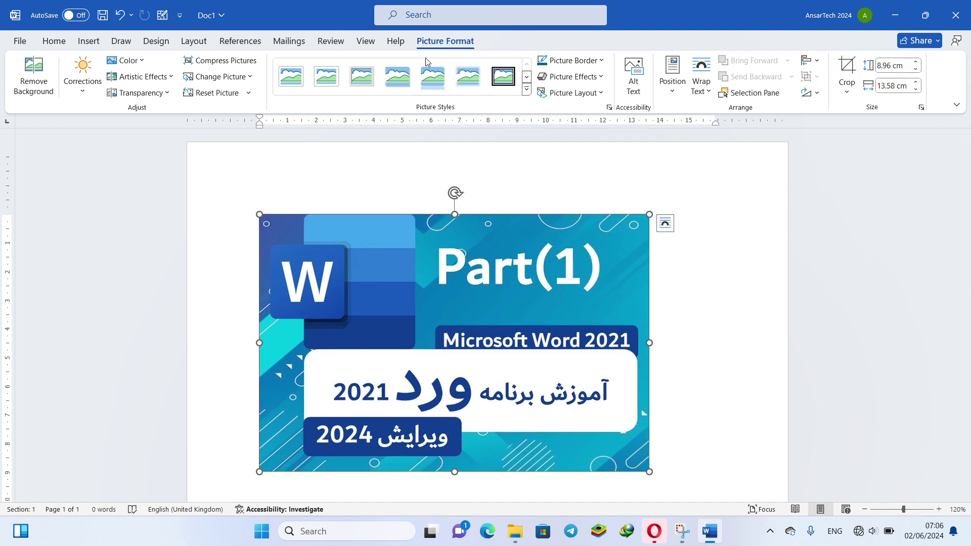
- Compress only this picture at E-mail (96 ppi) resolution, deleting its cropped areas, and save and close the document
{"action": "left_click", "coordinate": [221, 61]}
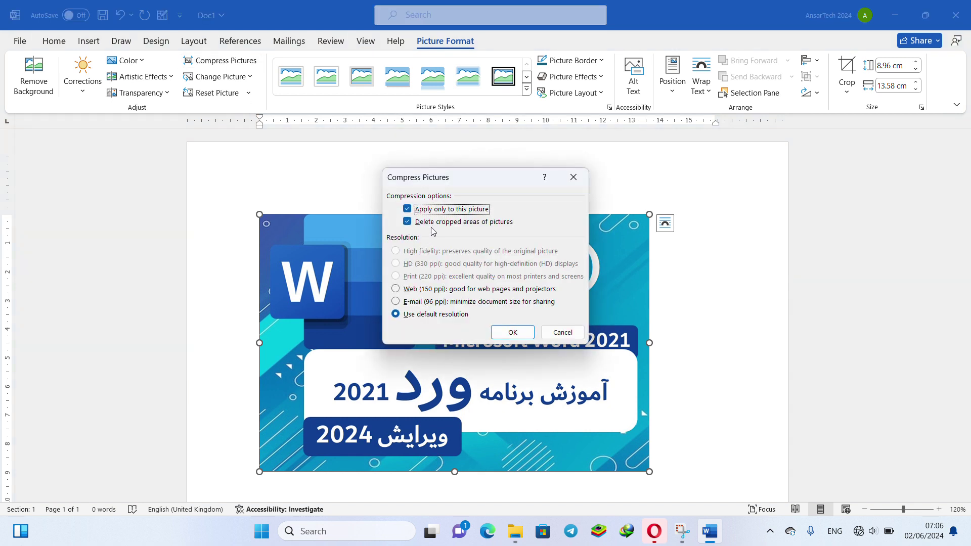
{"action": "left_click", "coordinate": [396, 301]}
{"action": "left_click", "coordinate": [512, 333]}
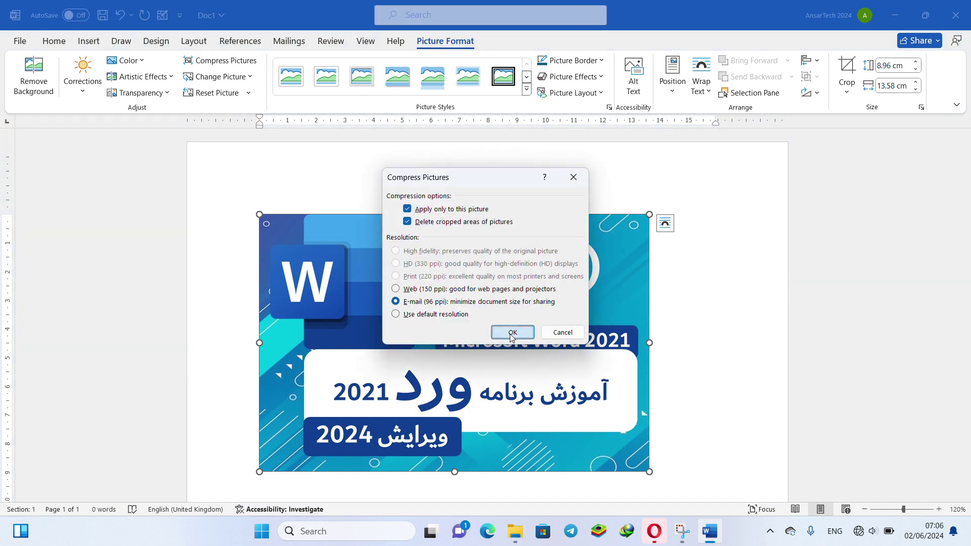
{"action": "left_click", "coordinate": [101, 15]}
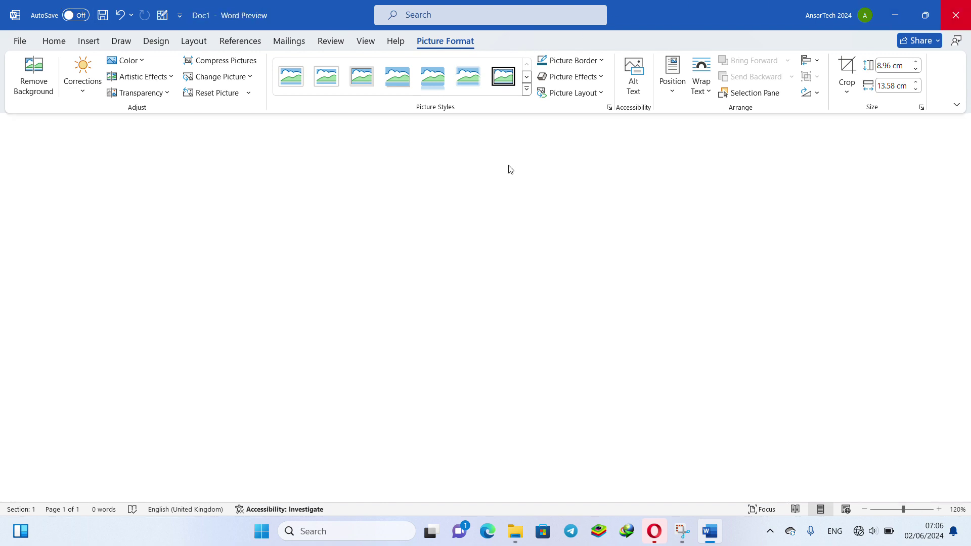
- Refresh the Music folder in File Explorer to compare Doc1's file size after compression
{"action": "left_click", "coordinate": [282, 195]}
{"action": "right_click", "coordinate": [282, 195]}
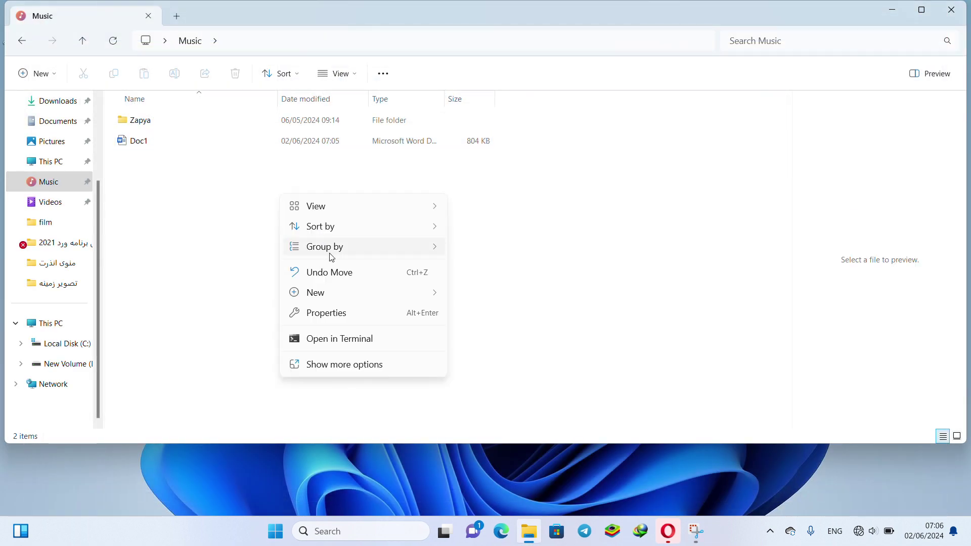
{"action": "left_click", "coordinate": [342, 364]}
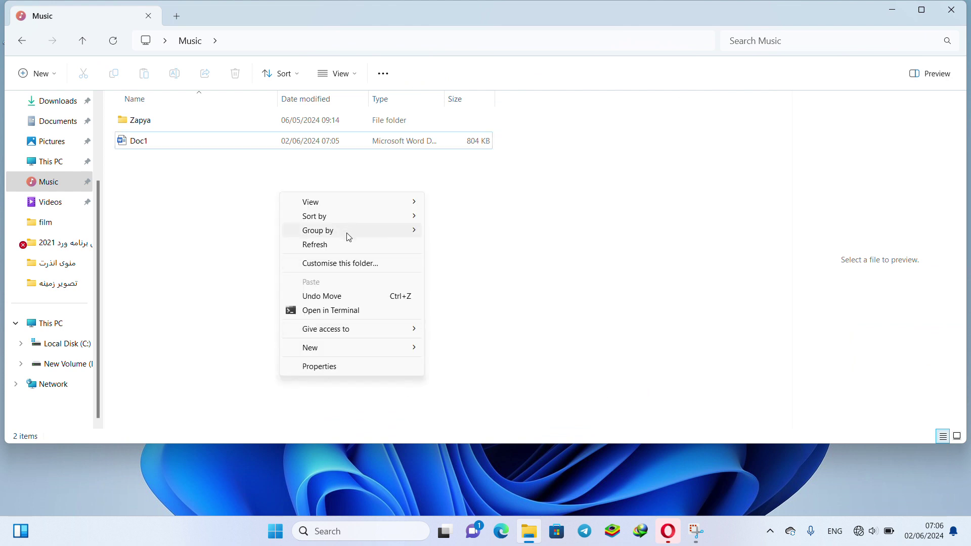
{"action": "left_click", "coordinate": [346, 245]}
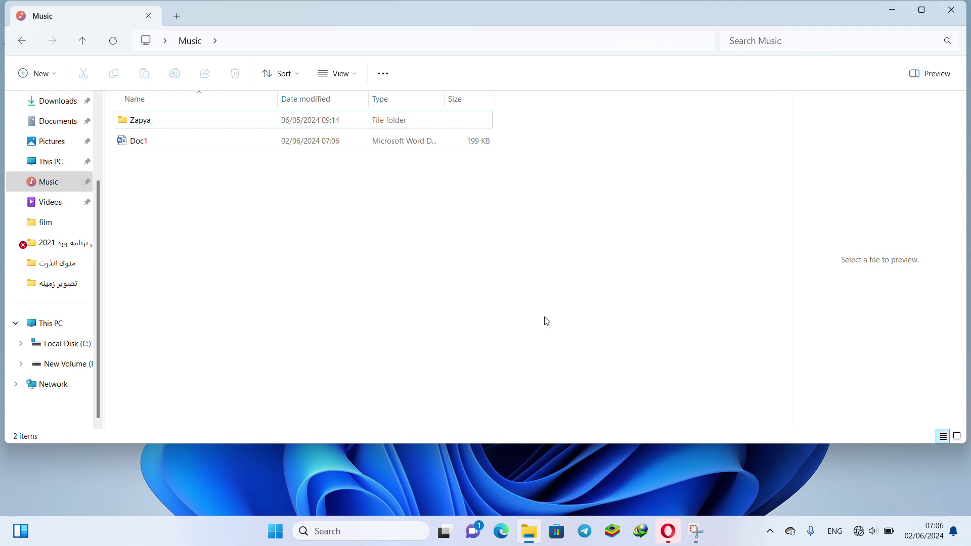
- Reopen Doc1 in Word, select its picture and review the available sources for changing the picture
{"action": "double_click", "coordinate": [234, 144]}
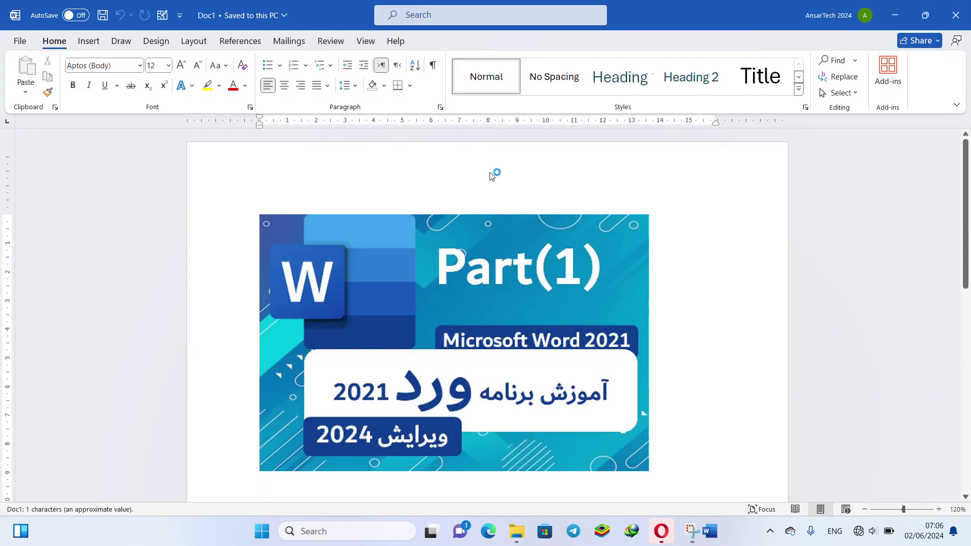
{"action": "left_click", "coordinate": [508, 232]}
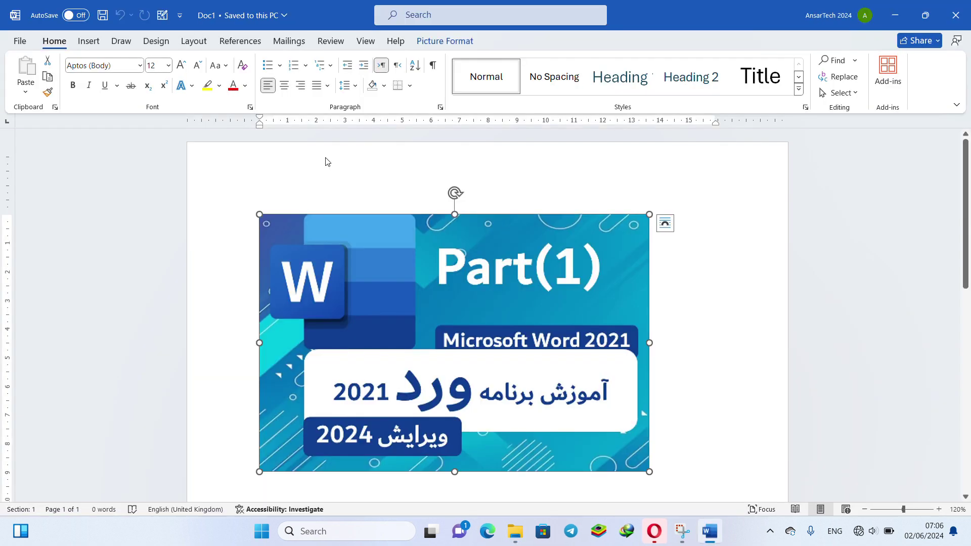
{"action": "left_click", "coordinate": [445, 46]}
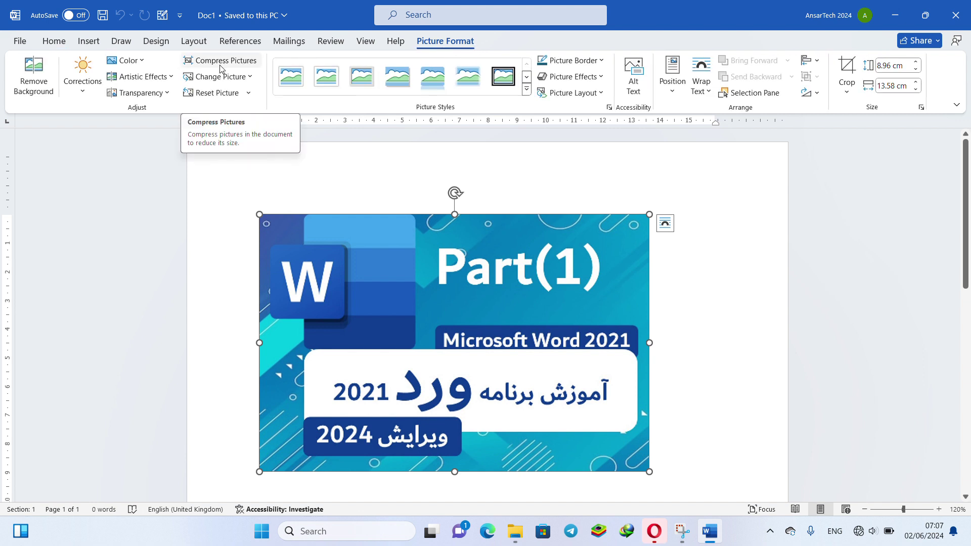
{"action": "left_click", "coordinate": [248, 77]}
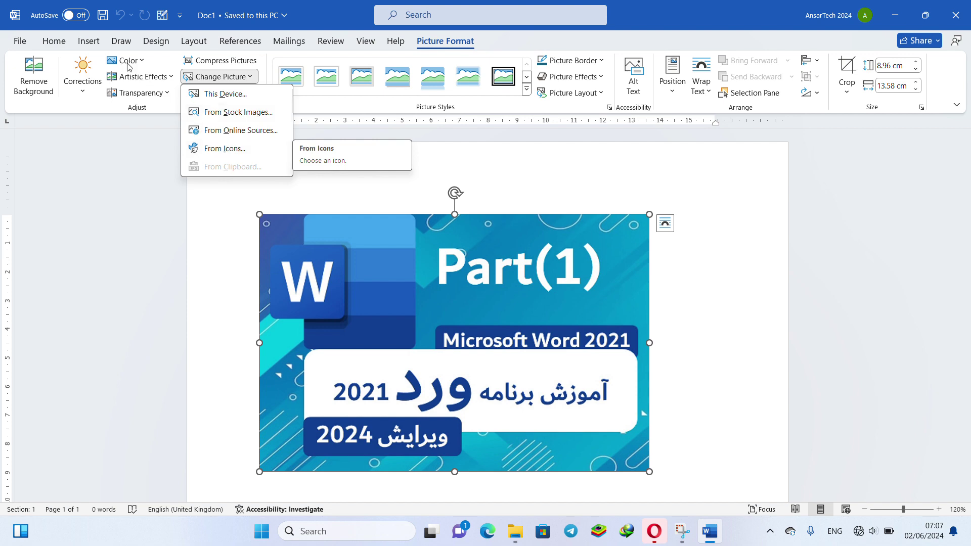
{"action": "left_click", "coordinate": [88, 41]}
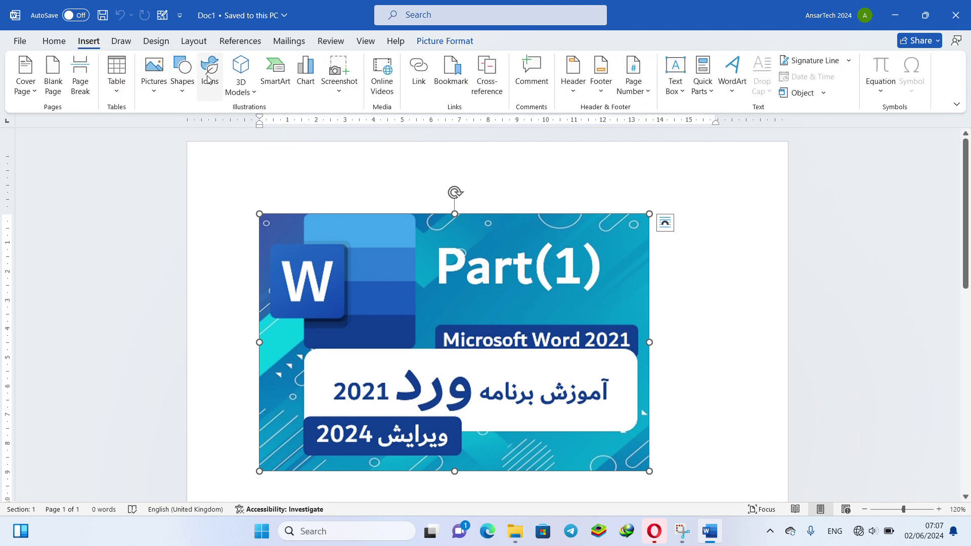
{"action": "left_click", "coordinate": [434, 48]}
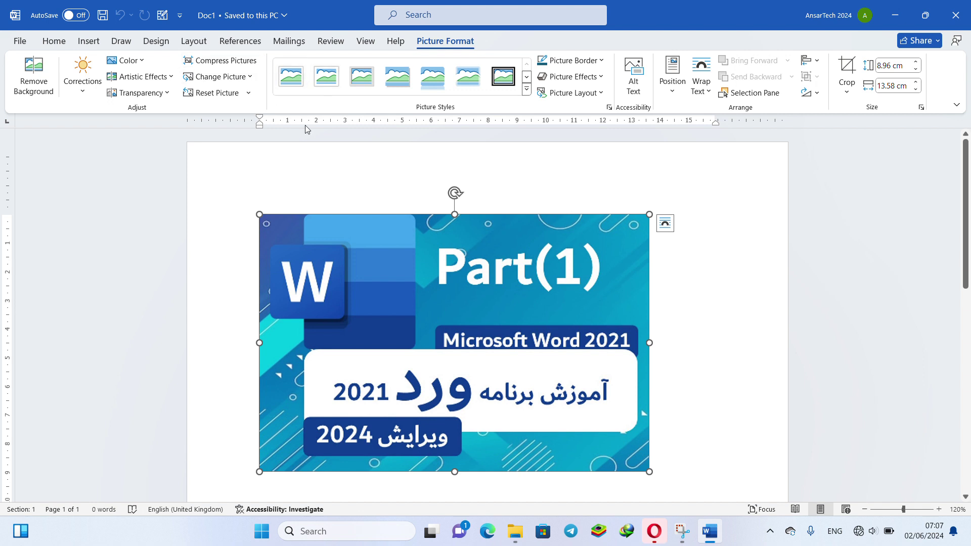
- Reset the picture's formatting and shrink the picture proportionally to about 2.72 cm high and 4.12 cm wide
{"action": "left_click", "coordinate": [249, 93]}
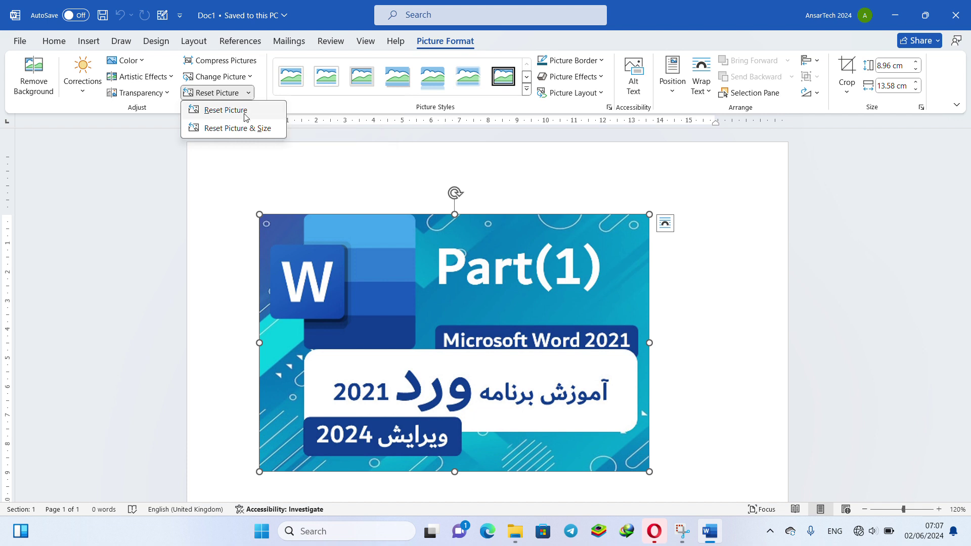
{"action": "left_click", "coordinate": [246, 117]}
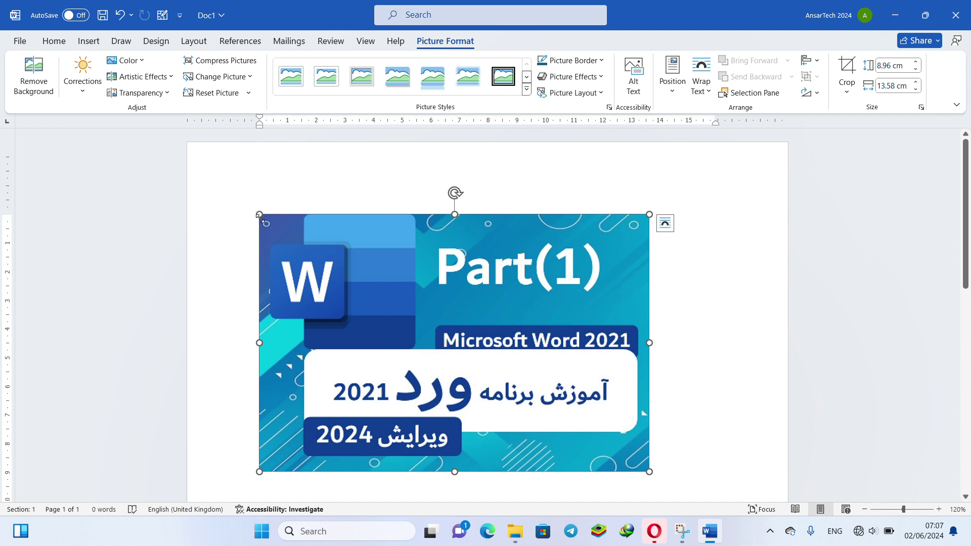
{"action": "left_click_drag", "start_coordinate": [260, 215], "coordinate": [391, 302]}
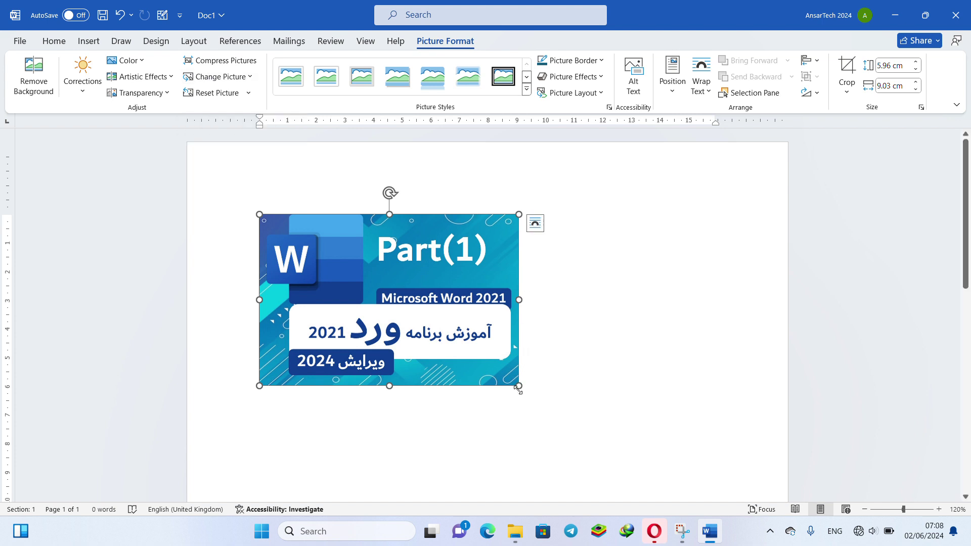
{"action": "left_click_drag", "start_coordinate": [518, 387], "coordinate": [379, 292]}
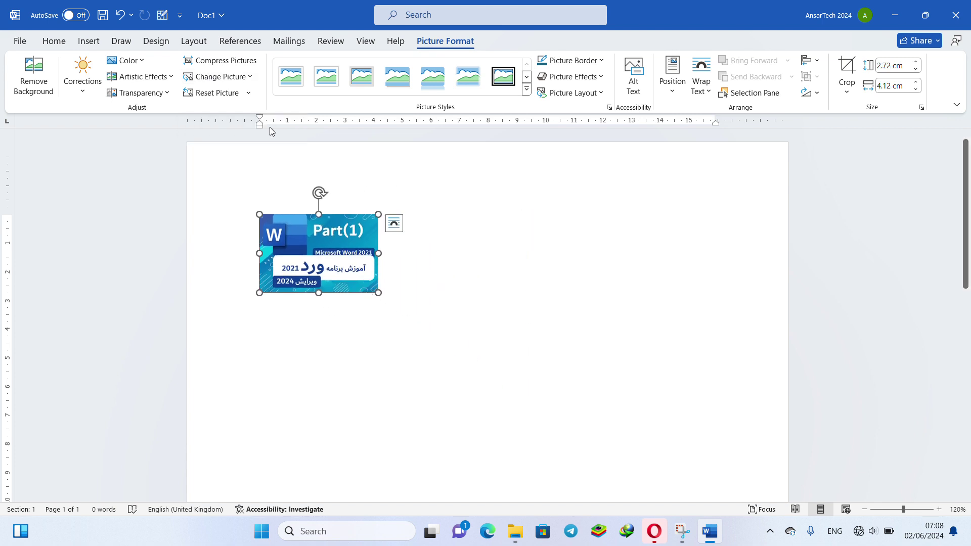
- Turn the picture grey with the lowest color saturation, and reset both its formatting and its size
{"action": "left_click", "coordinate": [125, 60]}
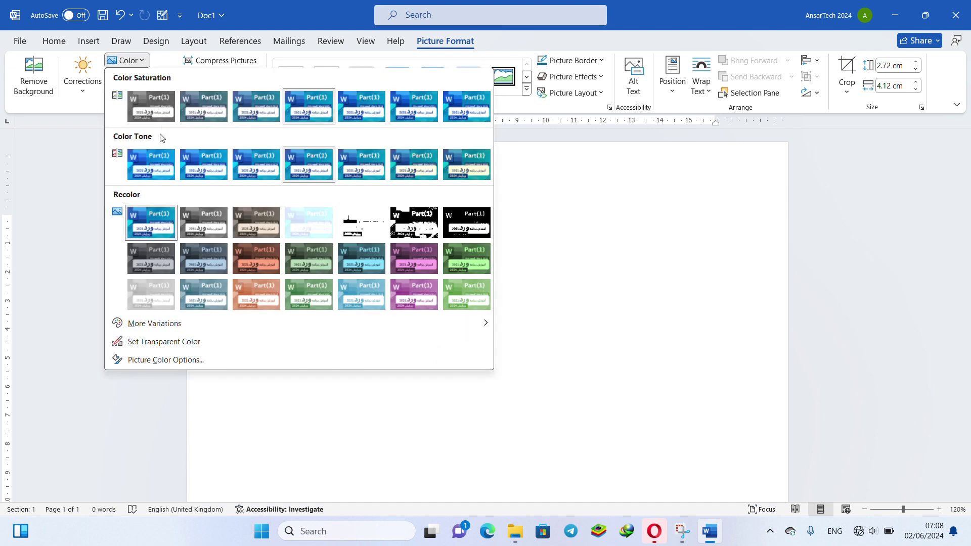
{"action": "left_click", "coordinate": [156, 113]}
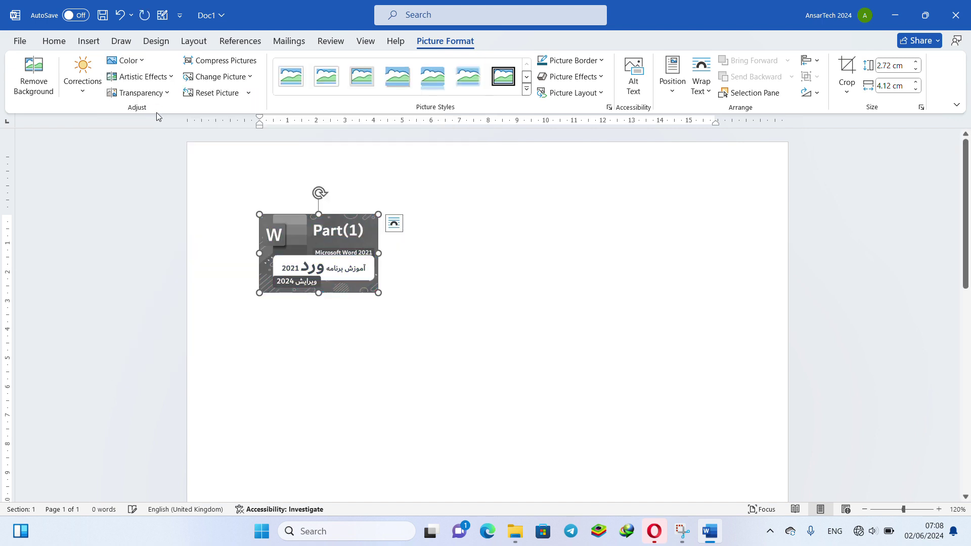
{"action": "left_click", "coordinate": [231, 99]}
{"action": "left_click", "coordinate": [228, 110]}
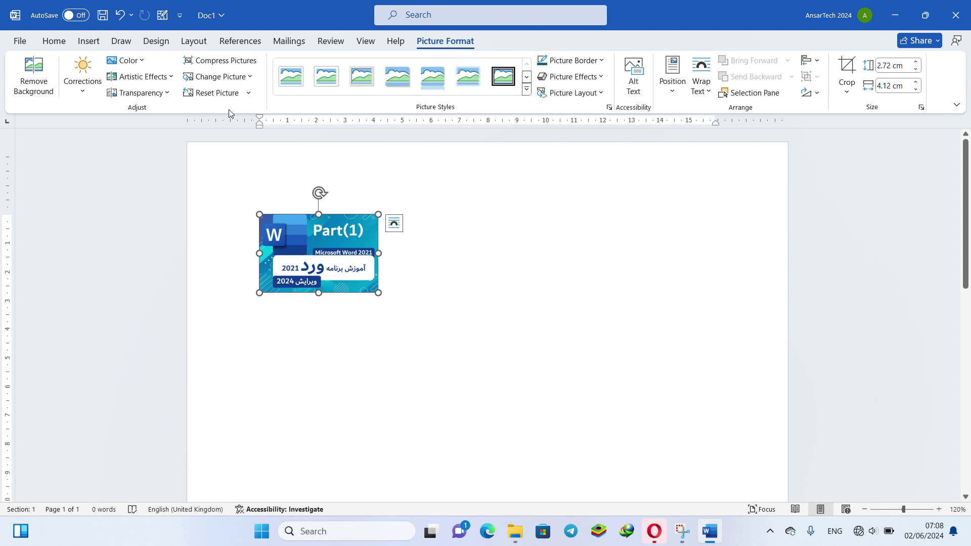
{"action": "left_click", "coordinate": [249, 93]}
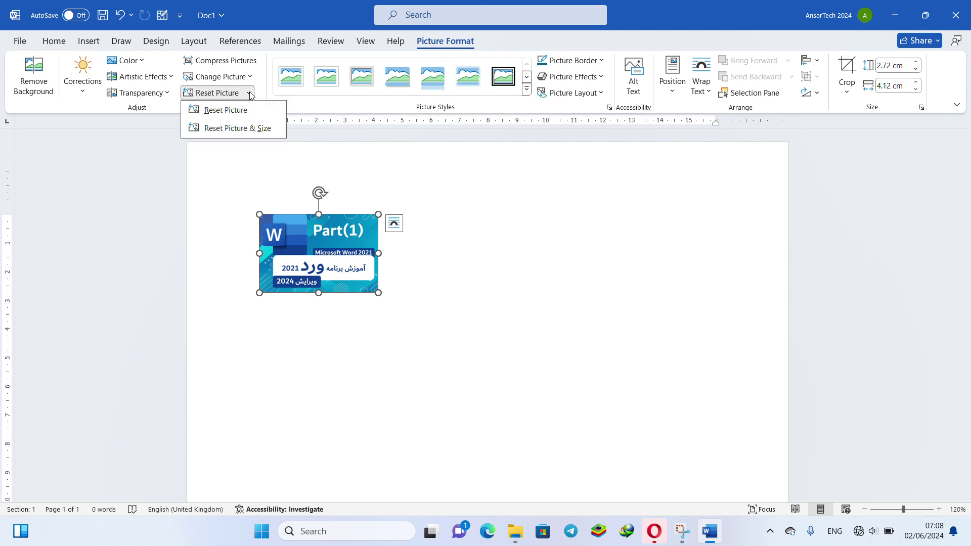
{"action": "left_click", "coordinate": [261, 129]}
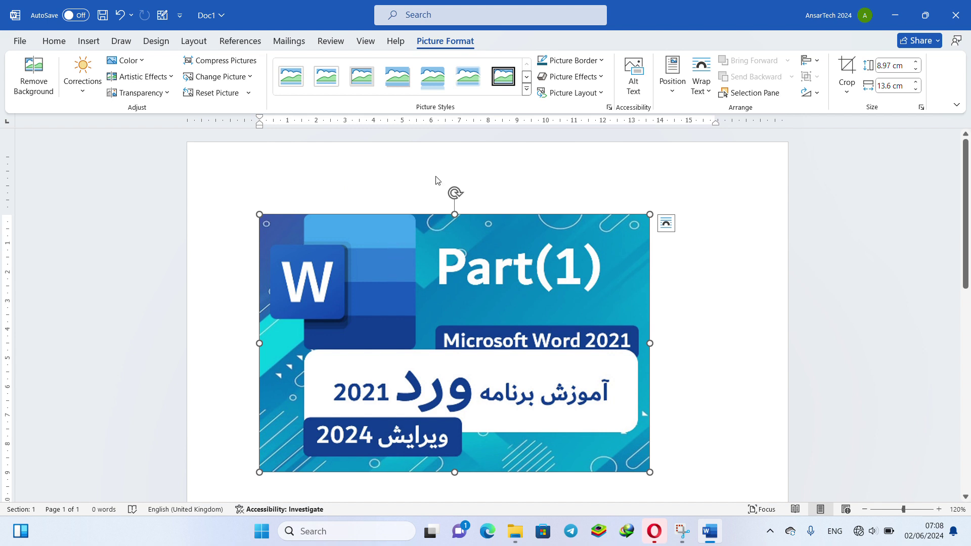
- Apply the metallic oval frame picture style and change the picture's border color to standard red
{"action": "left_click", "coordinate": [503, 80]}
{"action": "left_click", "coordinate": [527, 89]}
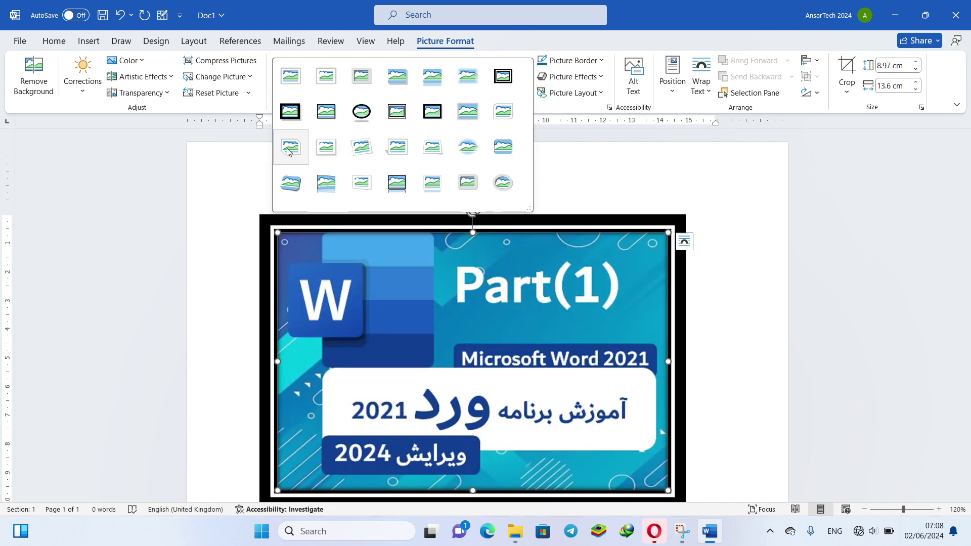
{"action": "left_click", "coordinate": [494, 187]}
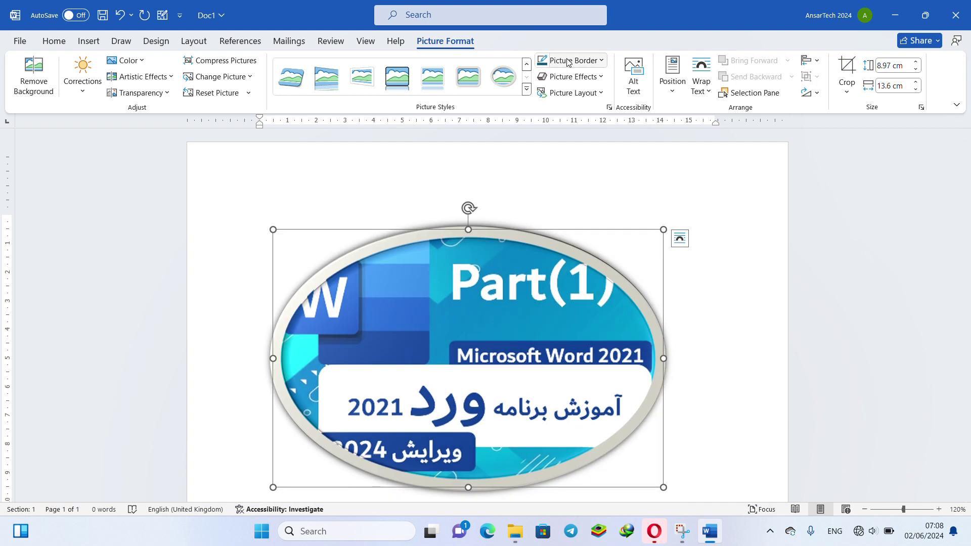
{"action": "left_click", "coordinate": [594, 61]}
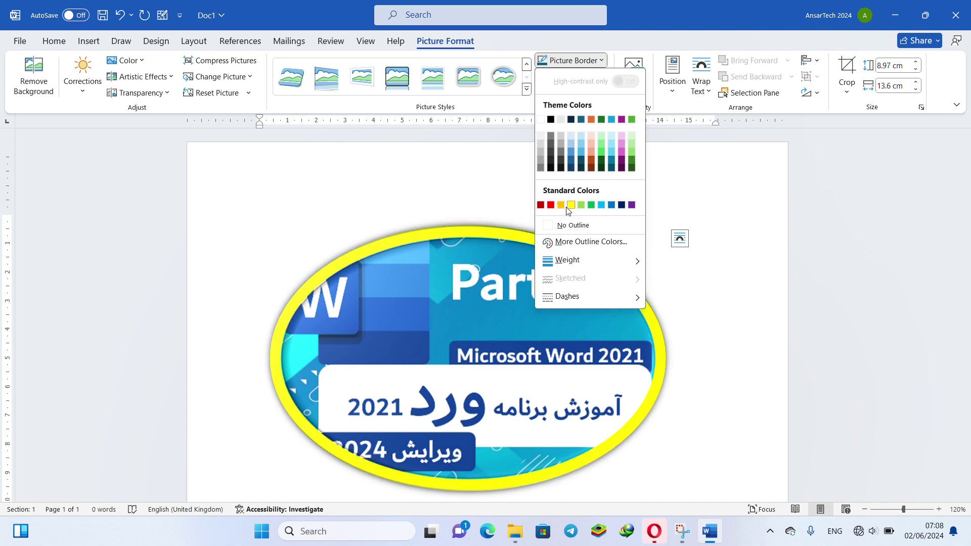
{"action": "left_click", "coordinate": [551, 204]}
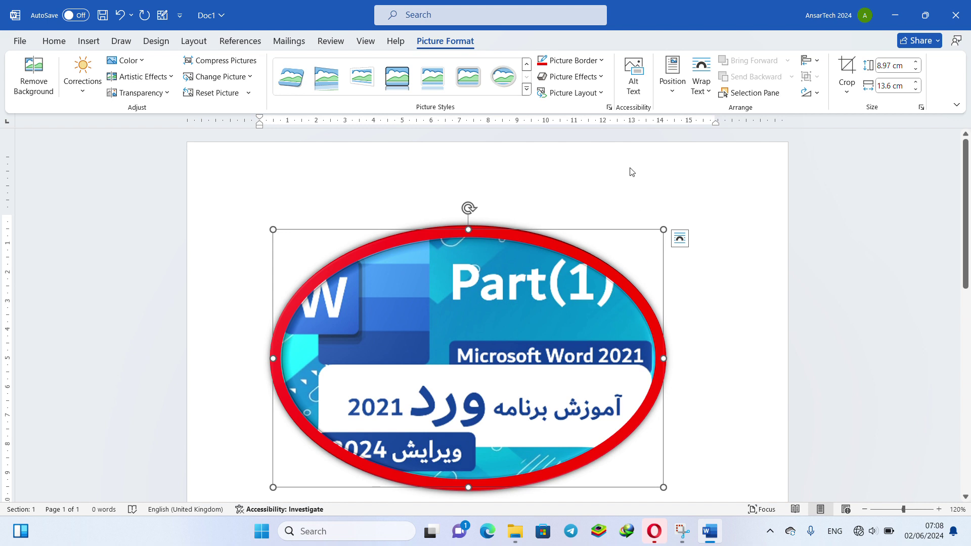
- Give the picture the tilted 3-D preset effect, second in the third preset row, and the second bevel of the first bevel row
{"action": "left_click", "coordinate": [583, 79]}
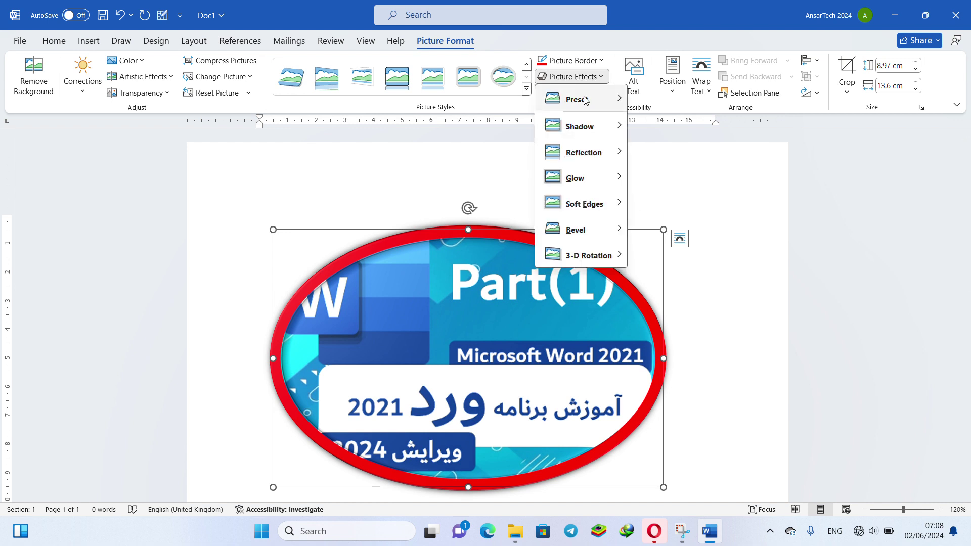
{"action": "mouse_move", "coordinate": [587, 101]}
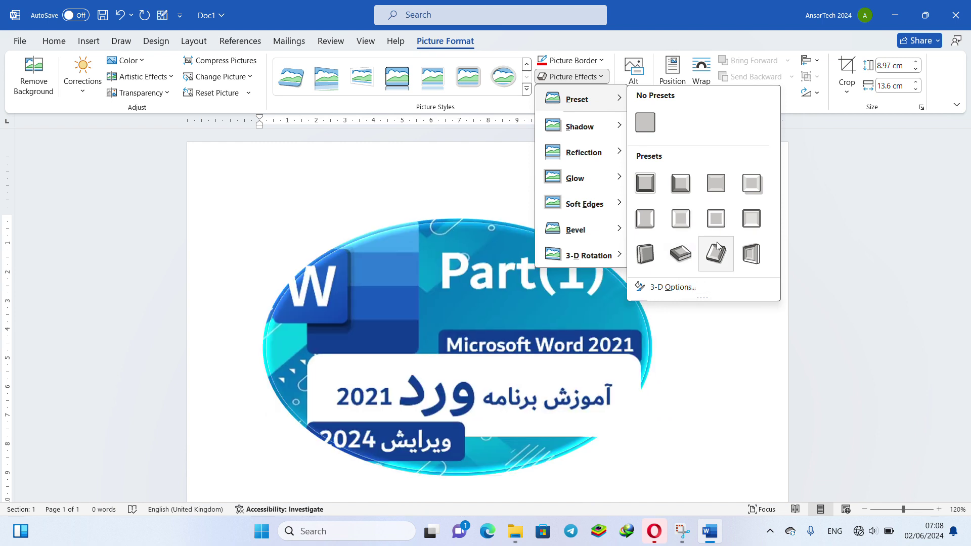
{"action": "left_click", "coordinate": [688, 255]}
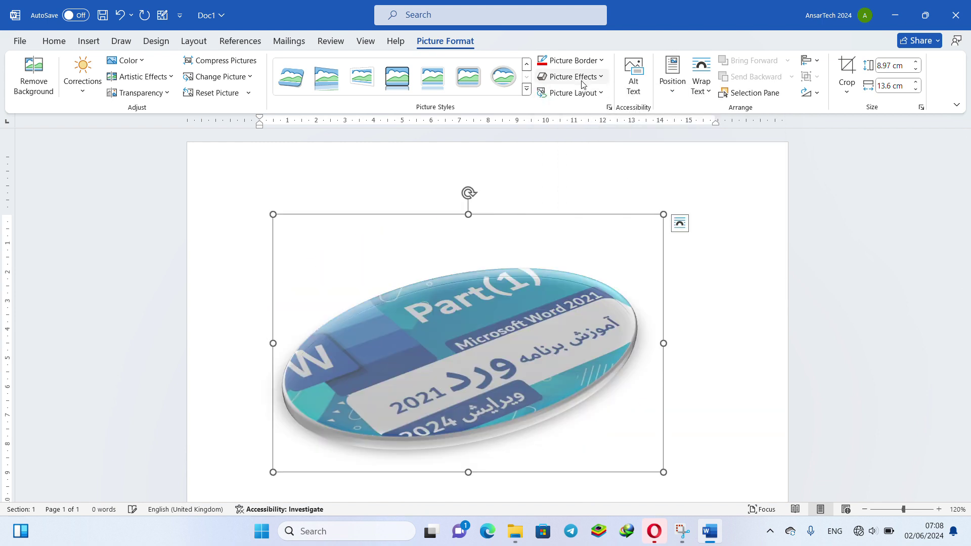
{"action": "left_click", "coordinate": [572, 77]}
{"action": "mouse_move", "coordinate": [600, 237]}
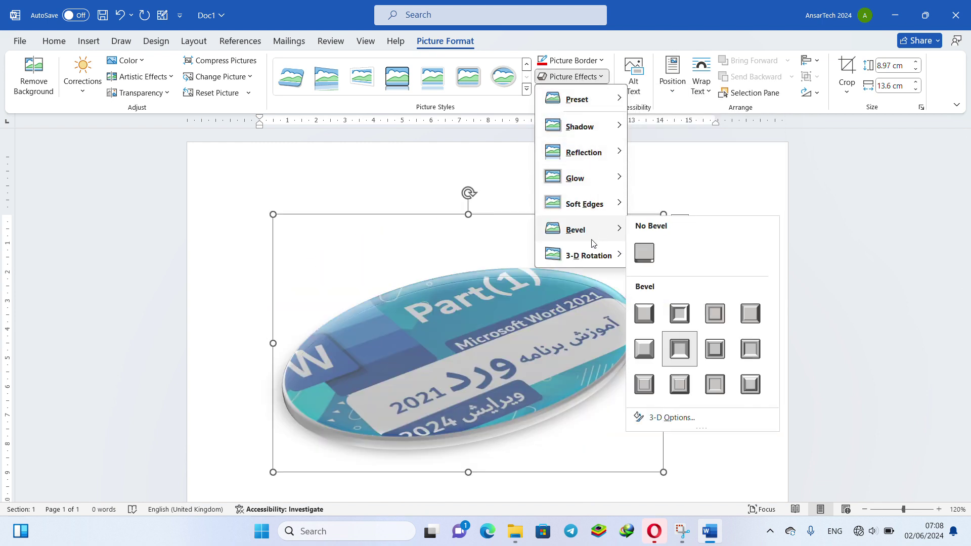
{"action": "left_click", "coordinate": [680, 319]}
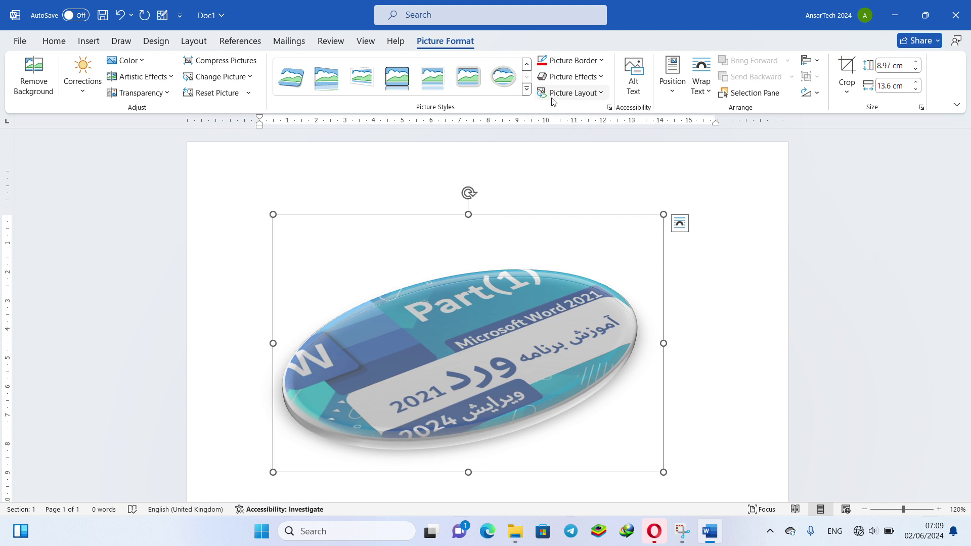
- Review the available picture layouts and the related SmartArt command among the insertable illustrations
{"action": "left_click", "coordinate": [579, 97]}
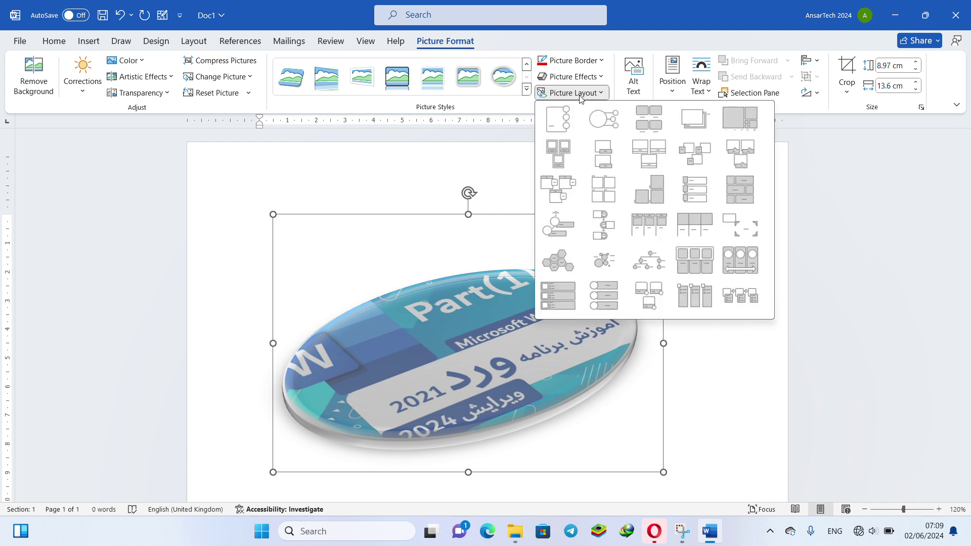
{"action": "left_click", "coordinate": [449, 277]}
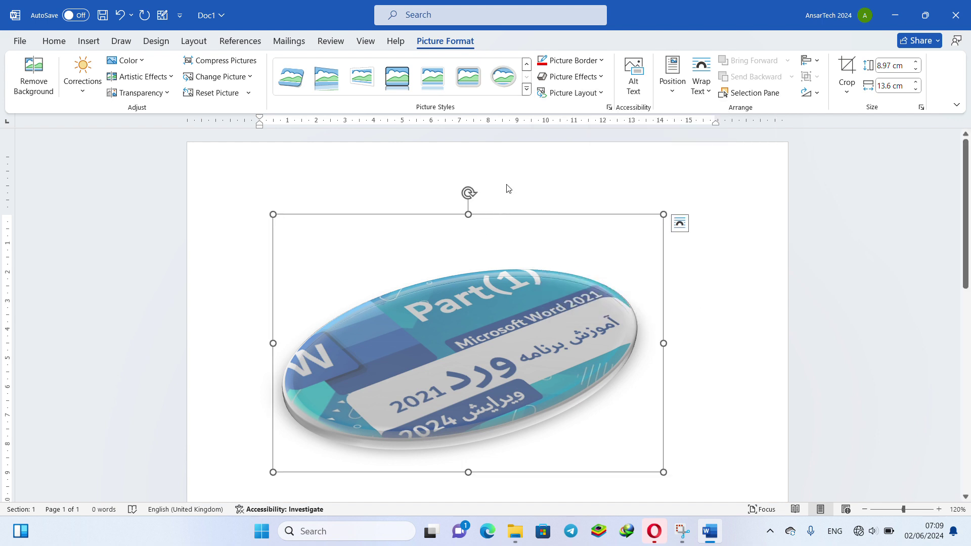
{"action": "left_click", "coordinate": [576, 94]}
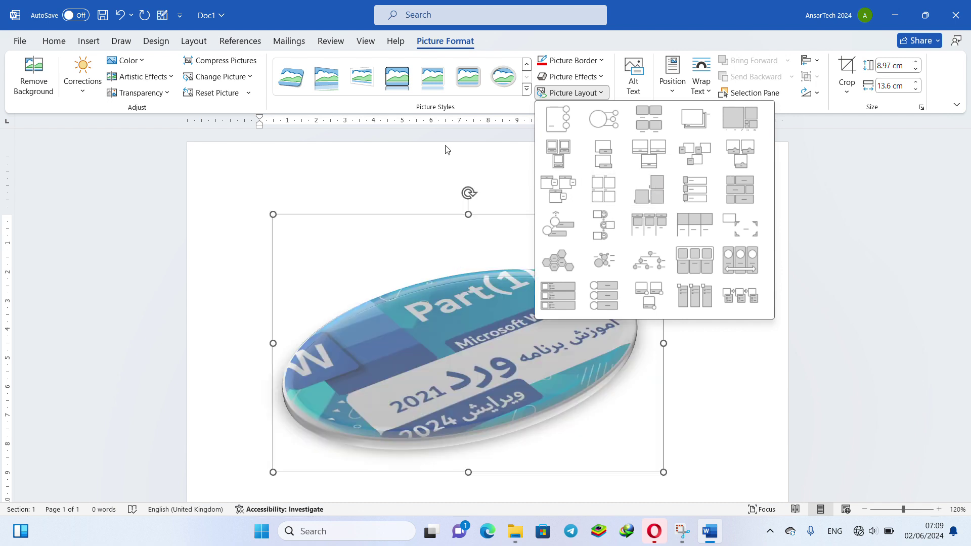
{"action": "left_click", "coordinate": [89, 41]}
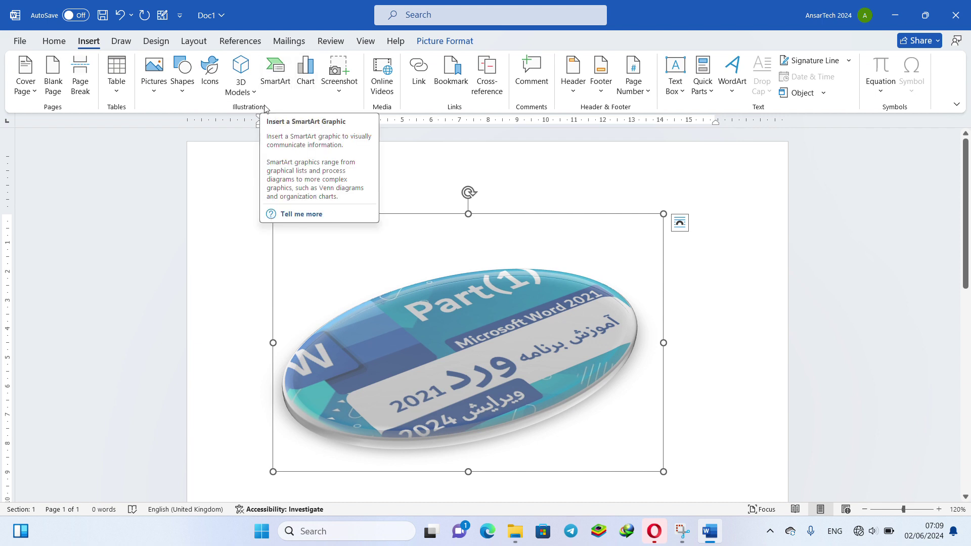
{"action": "left_click", "coordinate": [445, 41]}
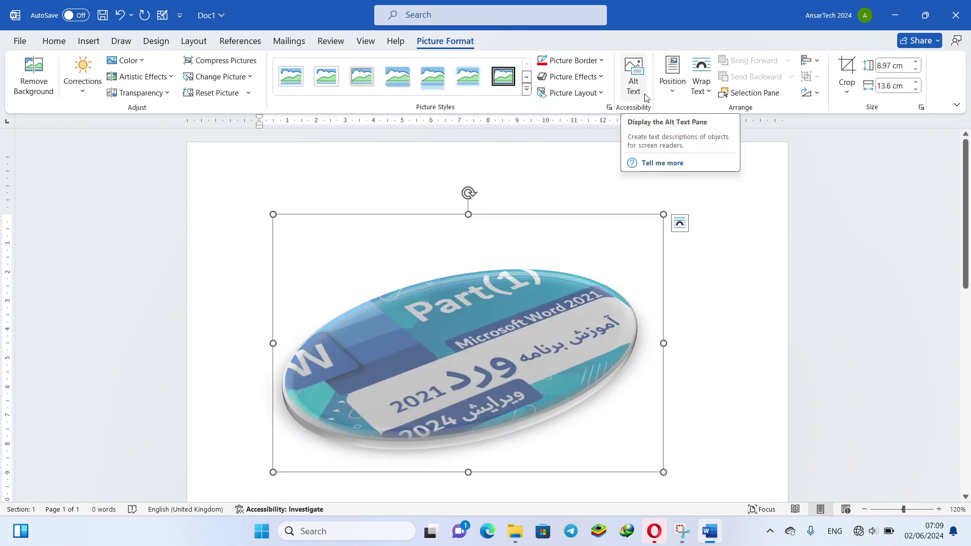
- Examine the picture's alt text description field and its options, leaving the description empty
{"action": "left_click", "coordinate": [634, 78]}
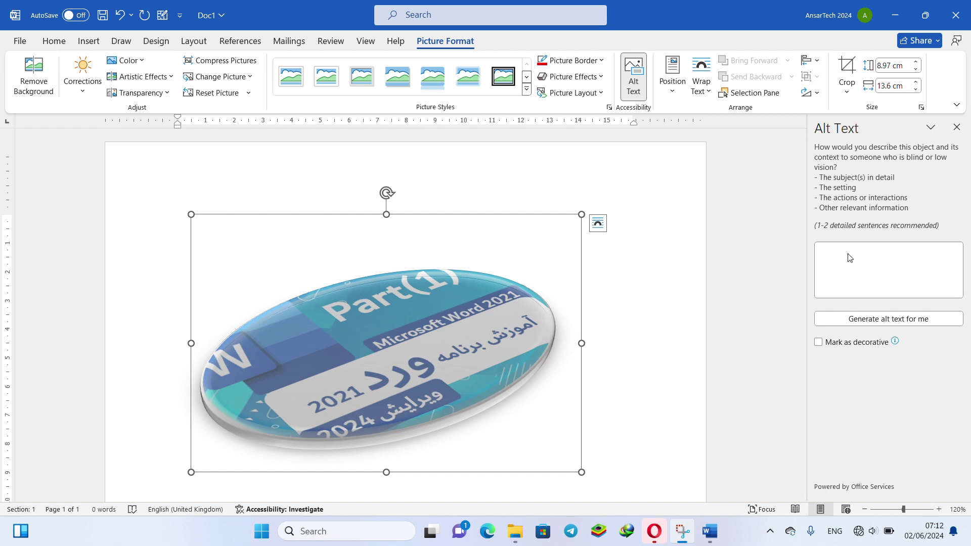
{"action": "left_click", "coordinate": [869, 256]}
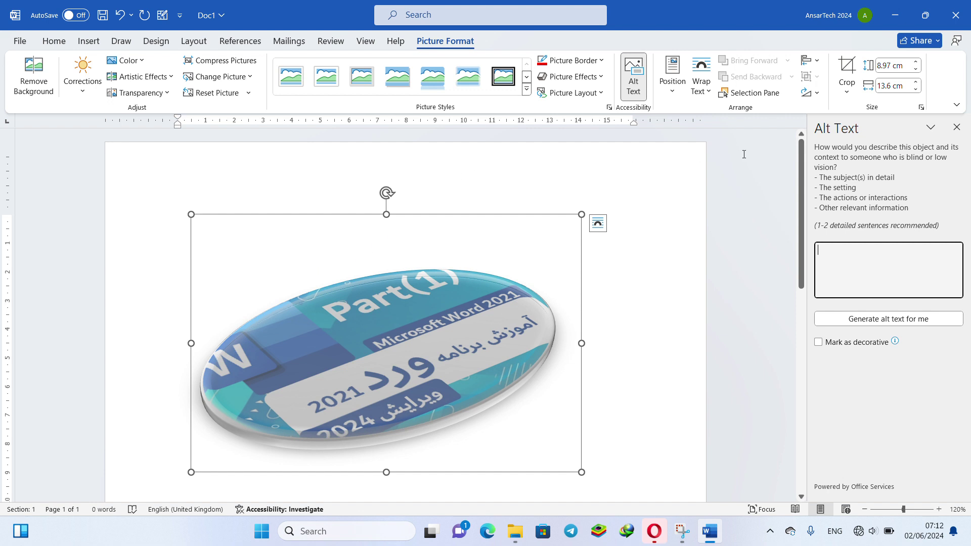
{"action": "left_click", "coordinate": [956, 128]}
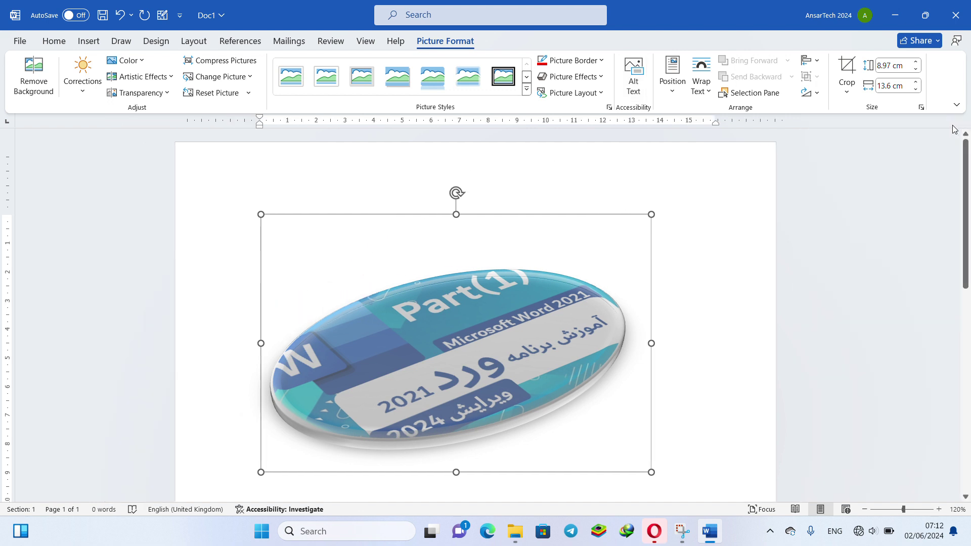
- Shrink the picture proportionally to about 5.21 cm high and 7.9 cm wide, and position it at the page's top center with text wrapping
{"action": "left_click", "coordinate": [679, 101]}
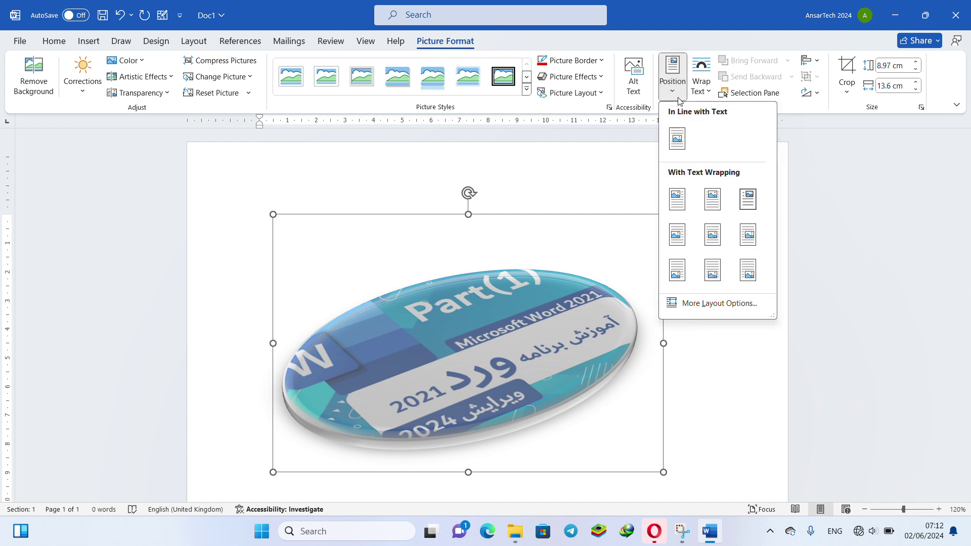
{"action": "left_click", "coordinate": [636, 189]}
{"action": "left_click_drag", "start_coordinate": [662, 216], "coordinate": [500, 322]}
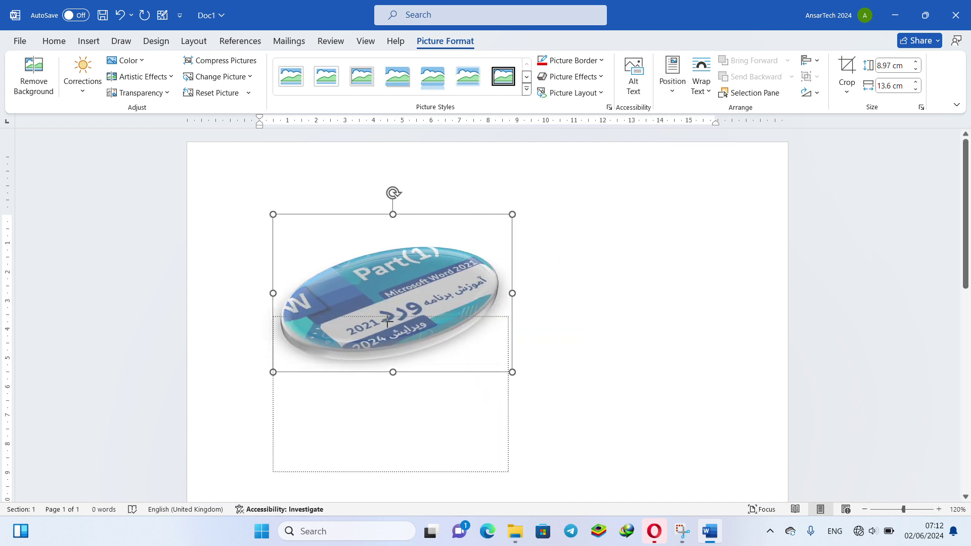
{"action": "left_click", "coordinate": [671, 94]}
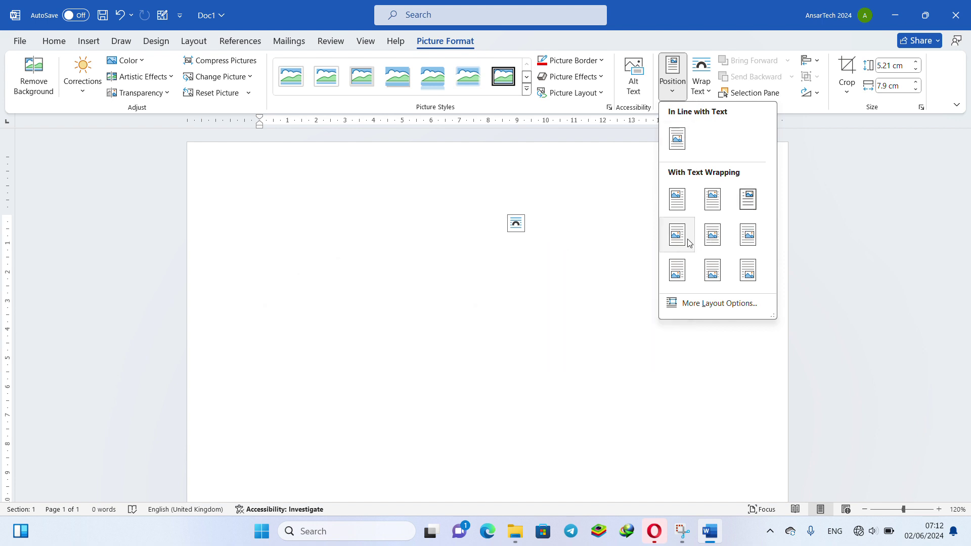
{"action": "left_click", "coordinate": [711, 200]}
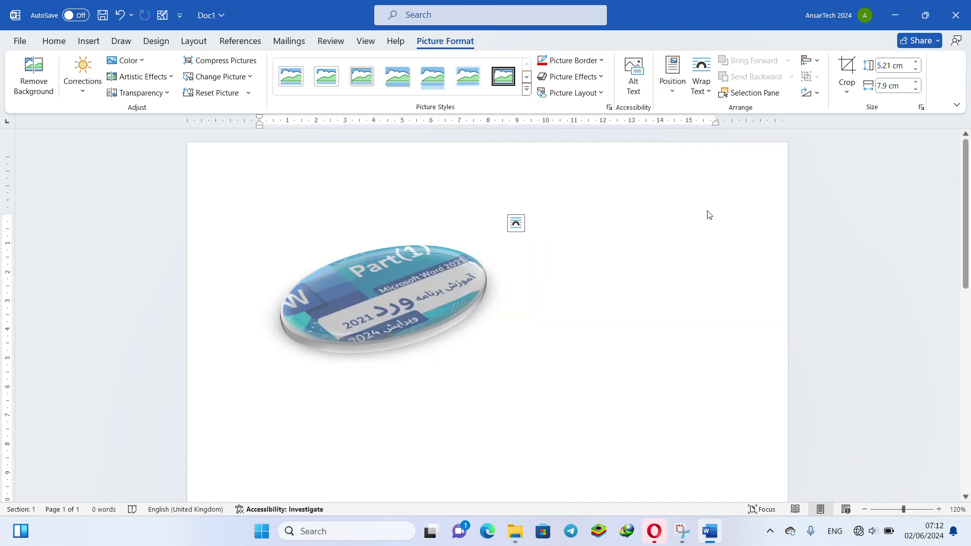
- Try to generate sample text around the picture in Doc1 with =rand()
{"action": "left_click", "coordinate": [702, 95]}
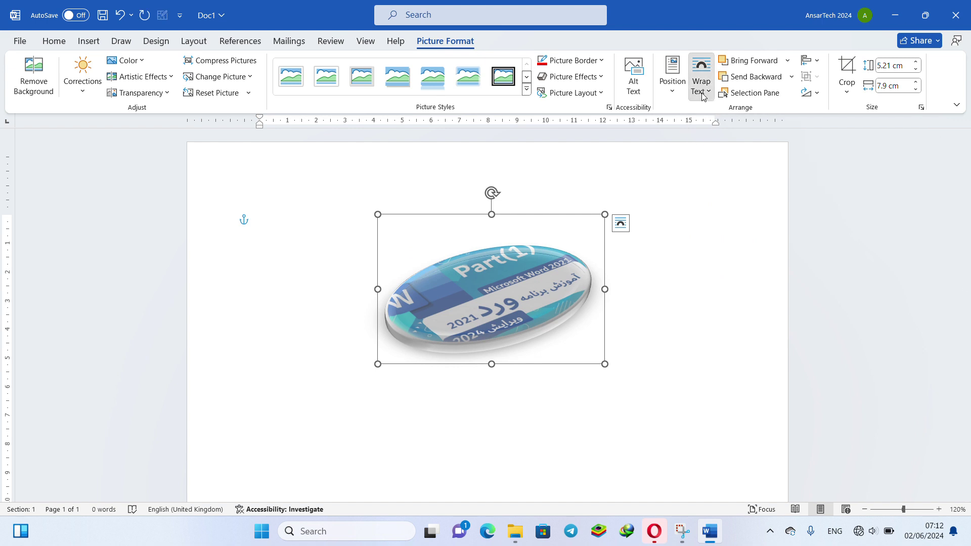
{"action": "left_click", "coordinate": [648, 226]}
{"action": "left_click", "coordinate": [607, 263]}
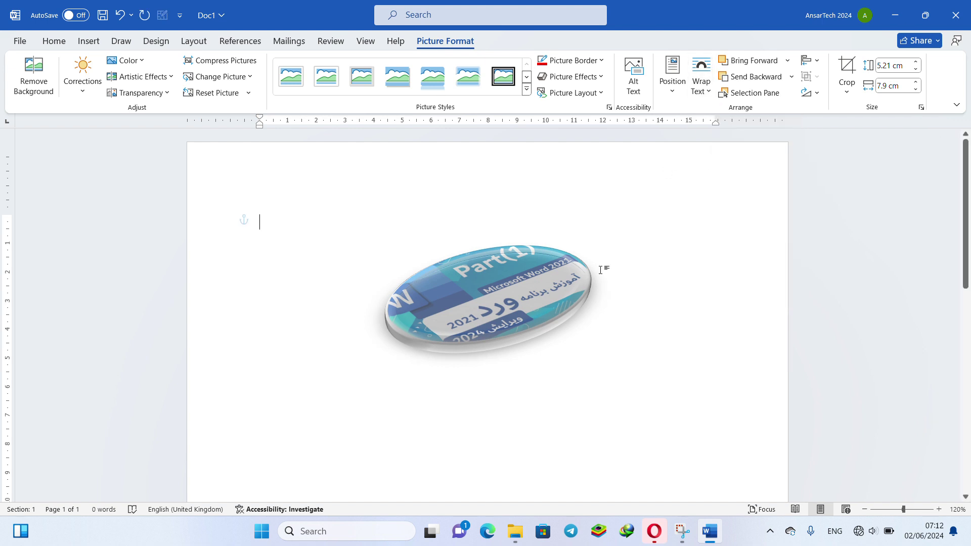
{"action": "type", "text": "=rand("}
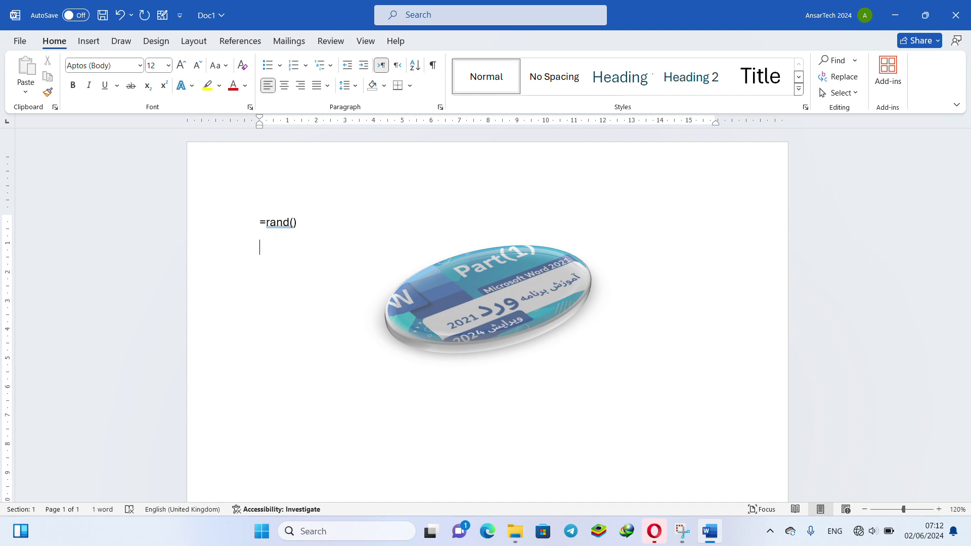
{"action": "key", "text": "BackSpace"}
{"action": "key", "text": "BackSpace"}
{"action": "key", "text": "BackSpace"}
{"action": "key", "text": "BackSpace"}
{"action": "key", "text": "BackSpace"}
{"action": "key", "text": "BackSpace"}
{"action": "type", "text": "ra"}
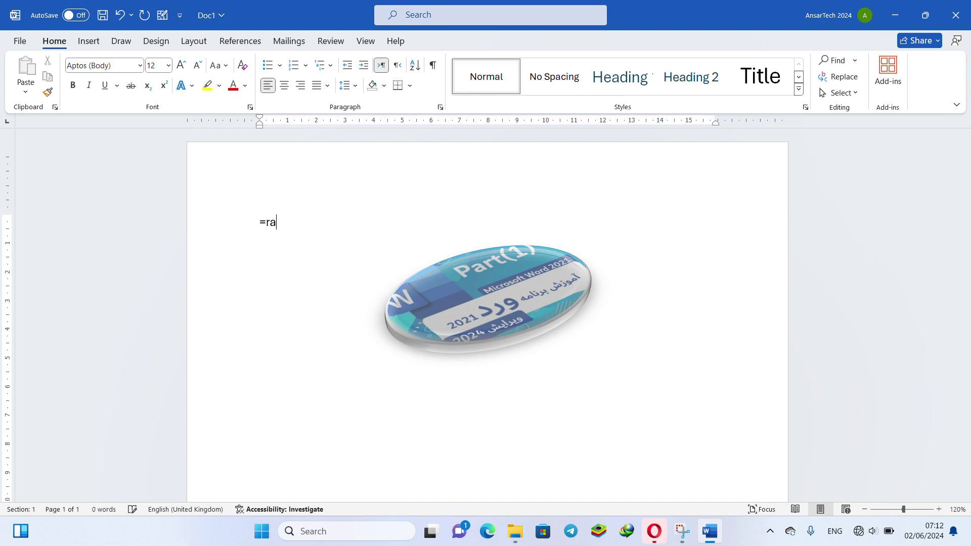
{"action": "type", "text": "nd()"}
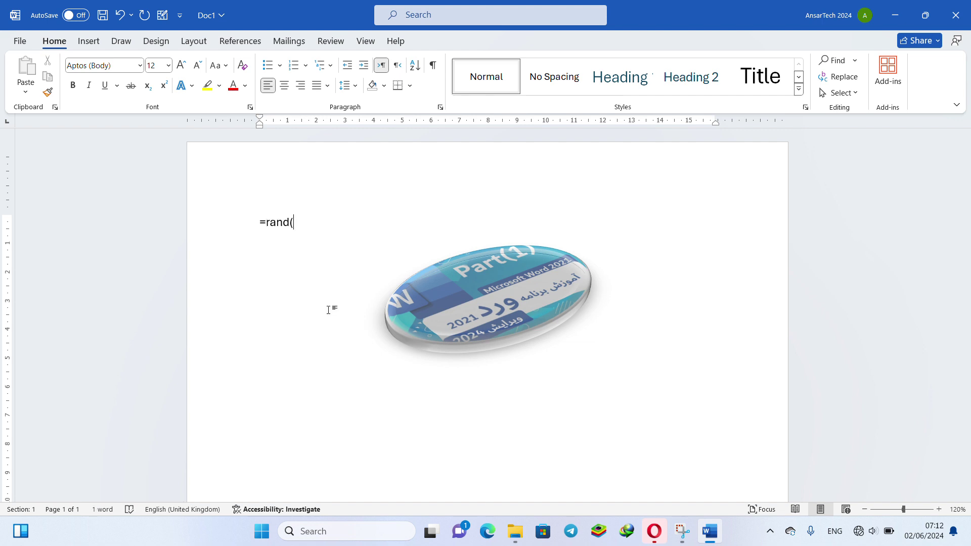
- Cut the picture from Doc1 and create a new blank document
{"action": "left_click", "coordinate": [432, 333]}
{"action": "key", "text": "ctrl+x"}
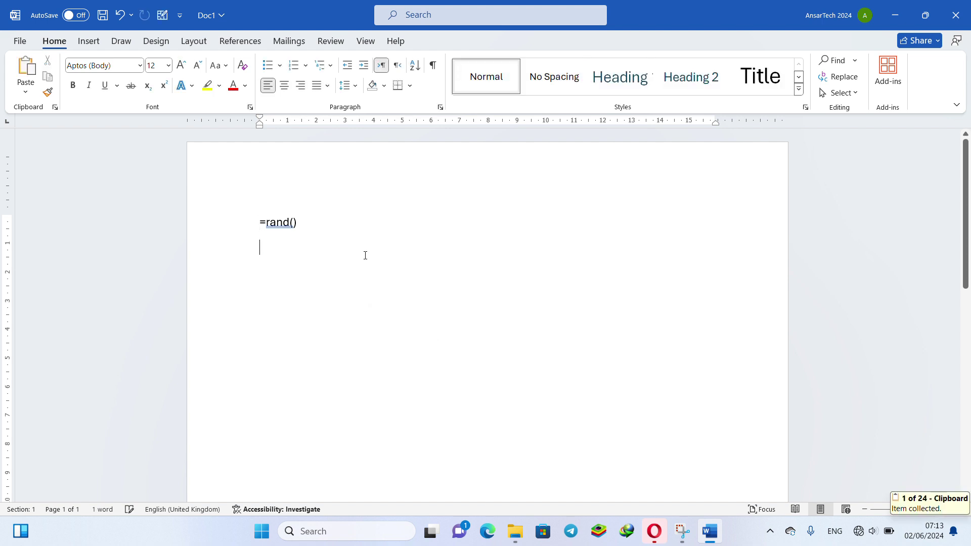
{"action": "key", "text": "ctrl+n"}
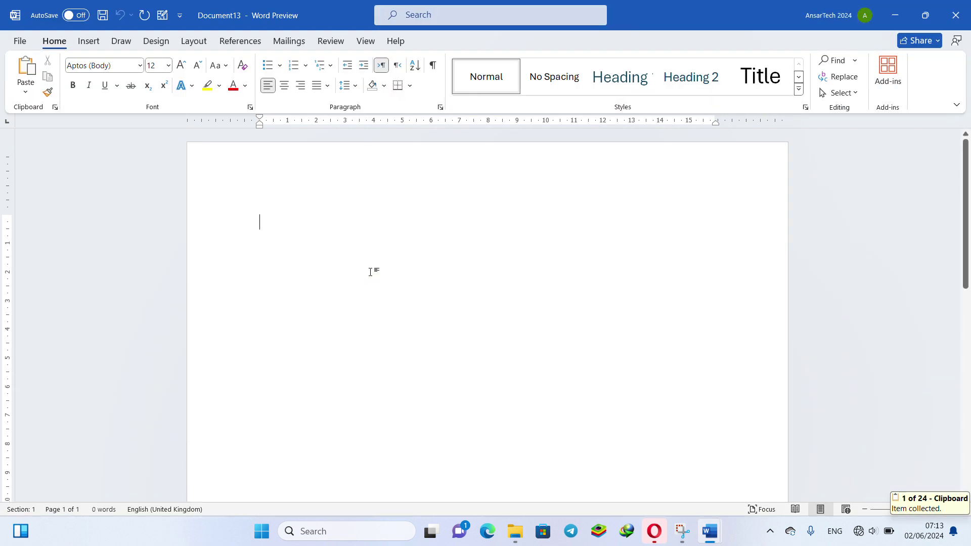
- Generate sample paragraphs in the new document with =rand()
{"action": "type", "text": "=ra"}
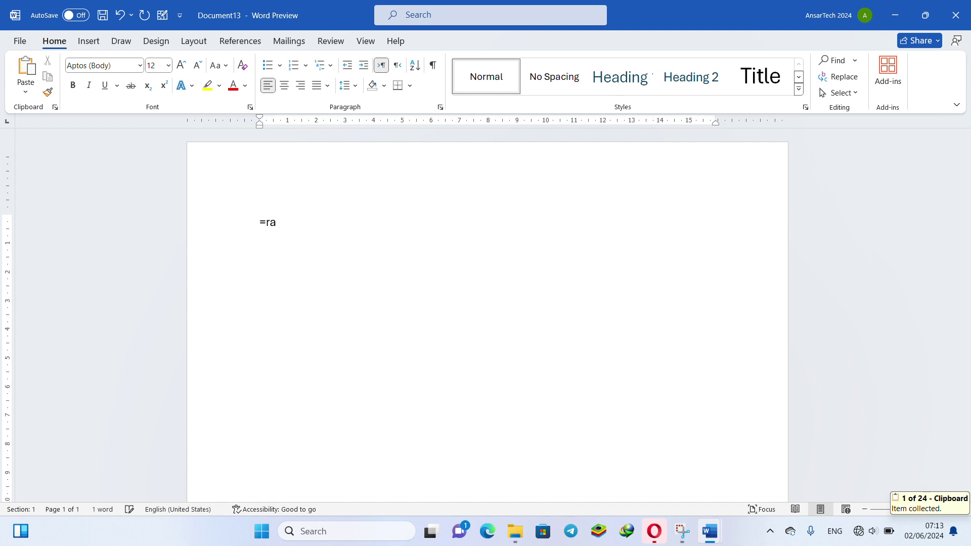
{"action": "type", "text": "nd()"}
{"action": "key", "text": "Return"}
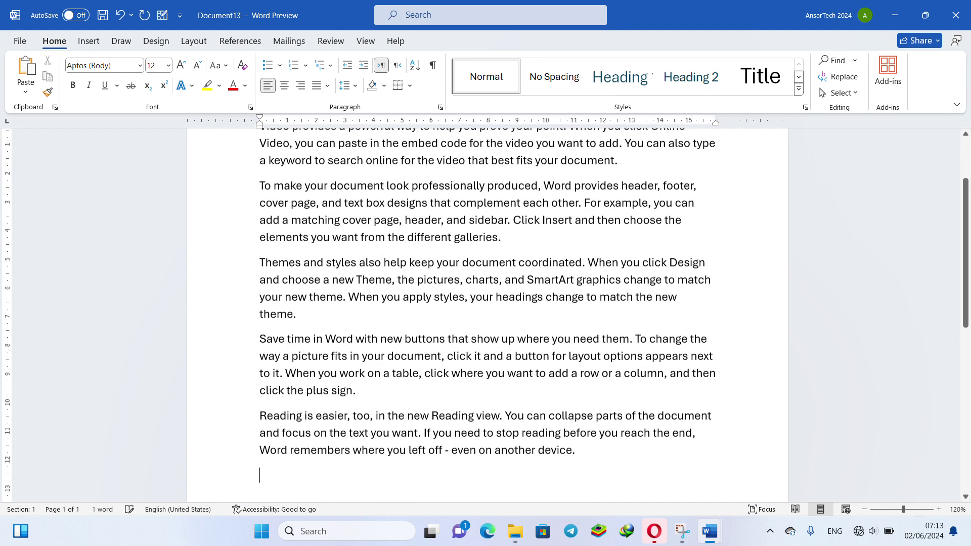
- Paste the picture into the new document and move it up among the first two paragraphs, below the opening line
{"action": "key", "text": "ctrl+v"}
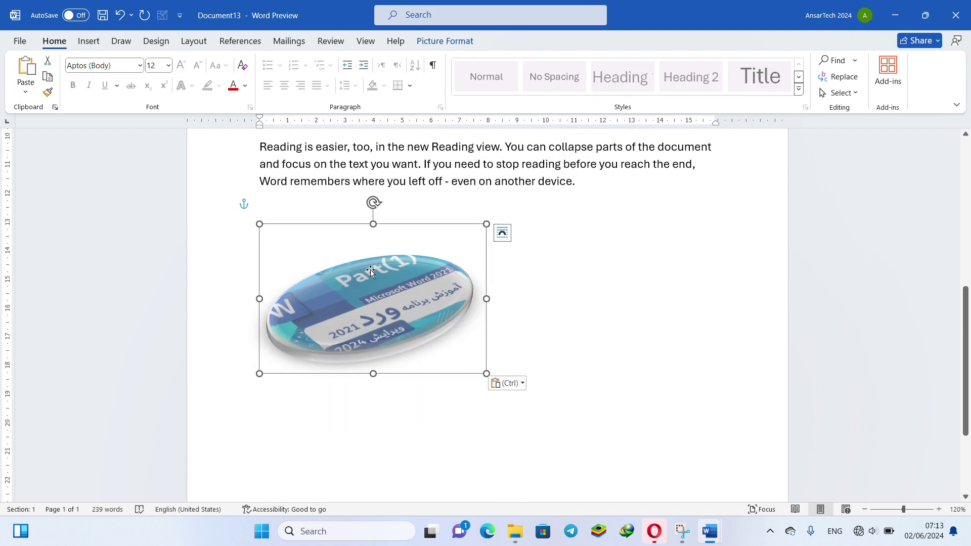
{"action": "scroll", "coordinate": [365, 241], "scroll_direction": "up", "scroll_amount": 1}
{"action": "scroll", "coordinate": [408, 381], "scroll_direction": "down", "scroll_amount": 2}
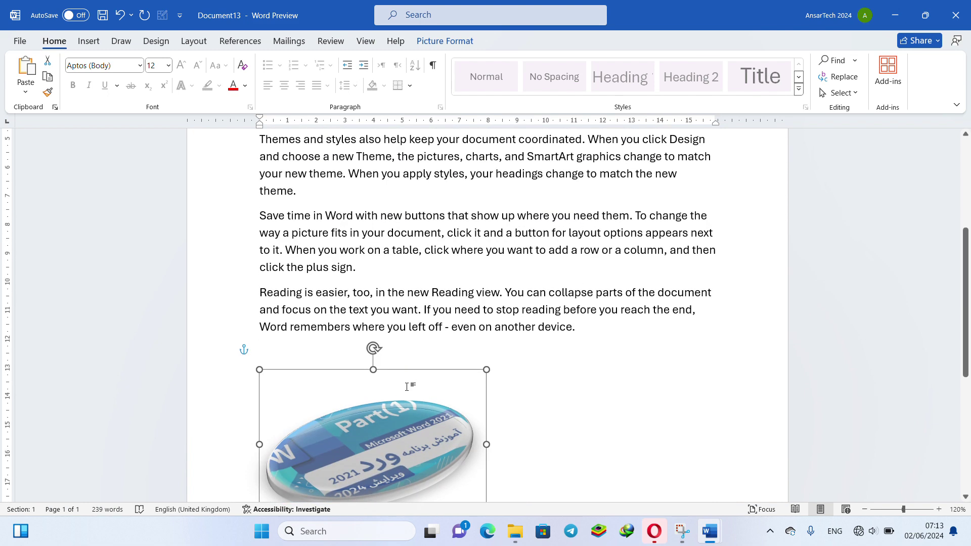
{"action": "left_click_drag", "start_coordinate": [412, 344], "coordinate": [500, 210]}
{"action": "scroll", "coordinate": [487, 344], "scroll_direction": "up", "scroll_amount": 3}
{"action": "scroll", "coordinate": [487, 344], "scroll_direction": "up", "scroll_amount": 1}
{"action": "left_click_drag", "start_coordinate": [486, 433], "coordinate": [481, 267]}
{"action": "scroll", "coordinate": [481, 311], "scroll_direction": "up", "scroll_amount": 1}
{"action": "scroll", "coordinate": [480, 311], "scroll_direction": "up", "scroll_amount": 1}
{"action": "left_click_drag", "start_coordinate": [481, 311], "coordinate": [489, 289]}
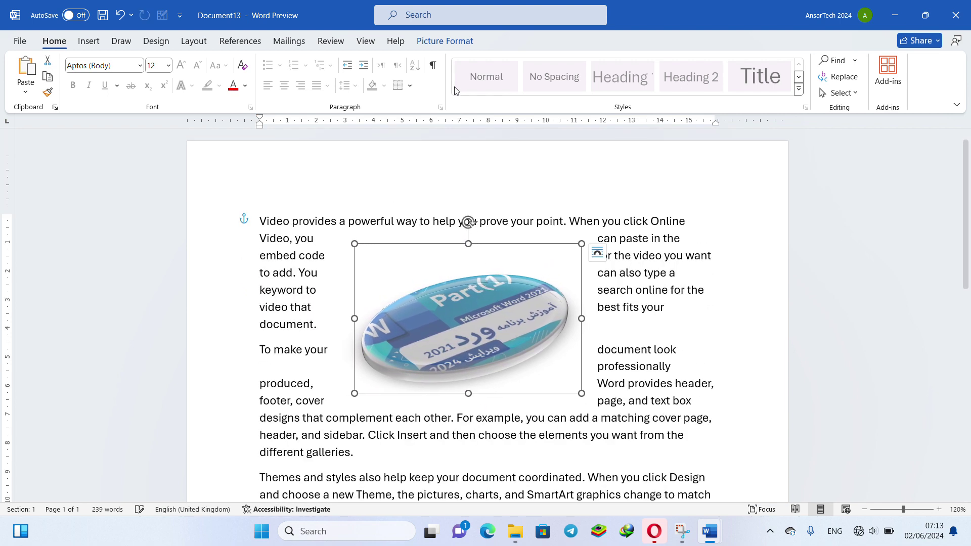
- Set the picture's text wrapping to In Line with Text and enlarge it proportionally to about 5.32 cm high and 8.06 cm wide
{"action": "left_click", "coordinate": [452, 50]}
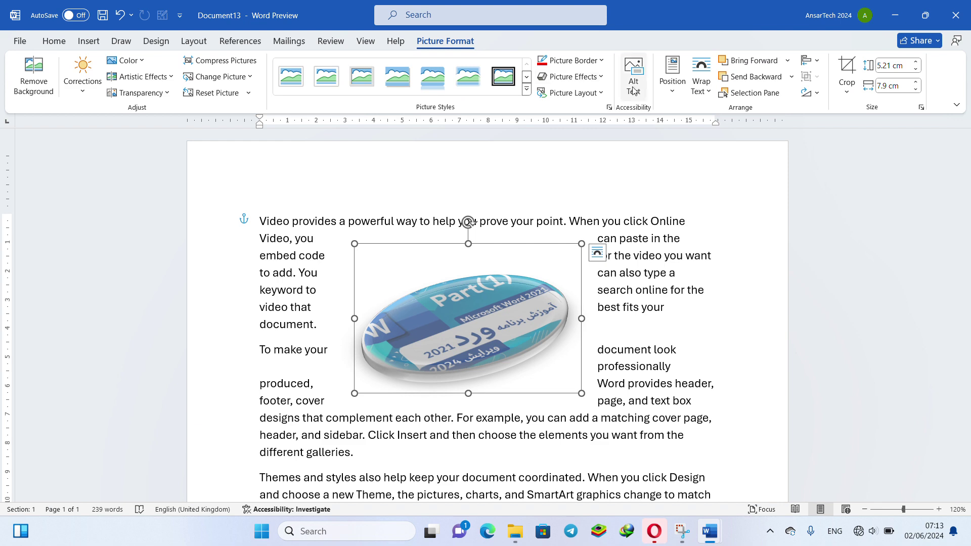
{"action": "left_click", "coordinate": [702, 93]}
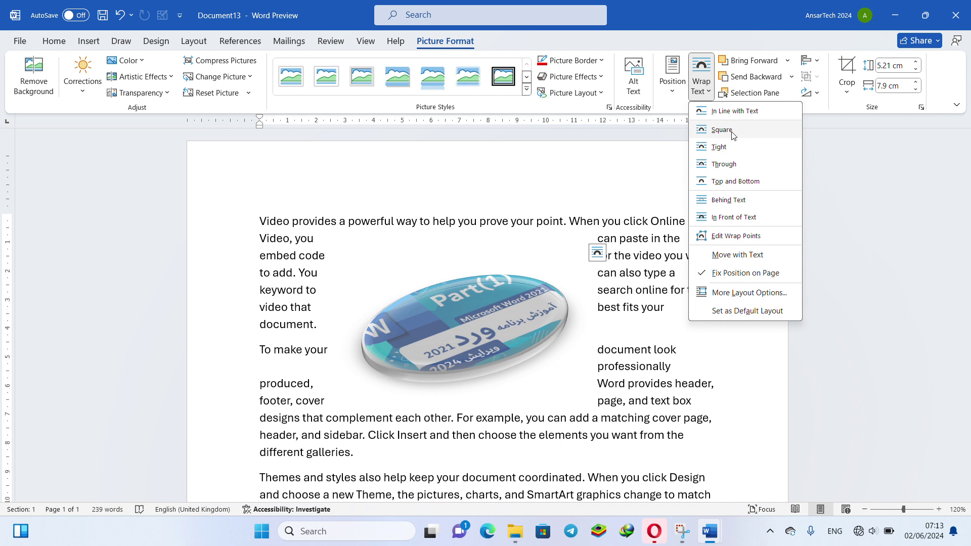
{"action": "left_click", "coordinate": [710, 109]}
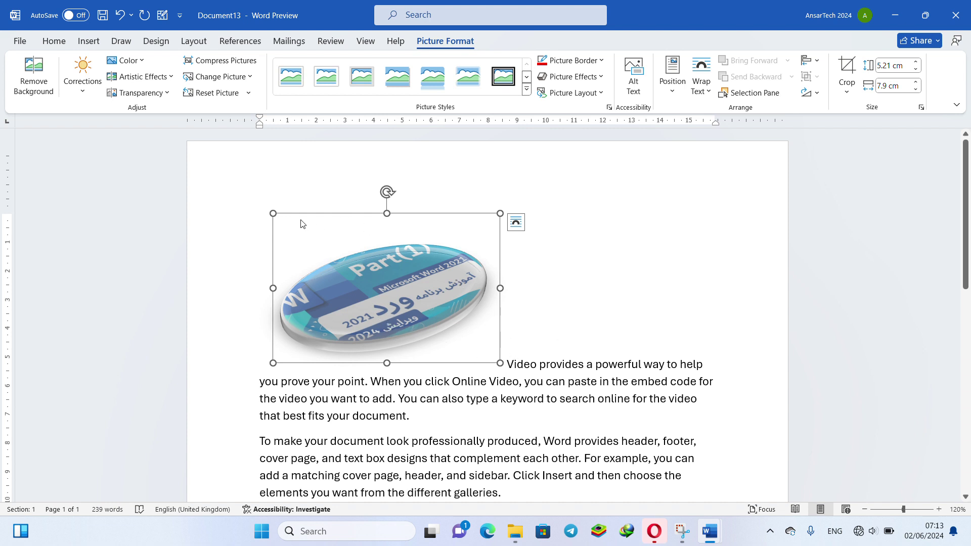
{"action": "mouse_move", "coordinate": [270, 209]}
{"action": "left_mouse_down"}
{"action": "mouse_move", "coordinate": [439, 314]}
{"action": "mouse_move", "coordinate": [358, 284]}
{"action": "mouse_move", "coordinate": [268, 226]}
{"action": "left_mouse_up"}
- Try the Tight text wrapping on the picture, followed by the Through wrapping
{"action": "left_click", "coordinate": [704, 84]}
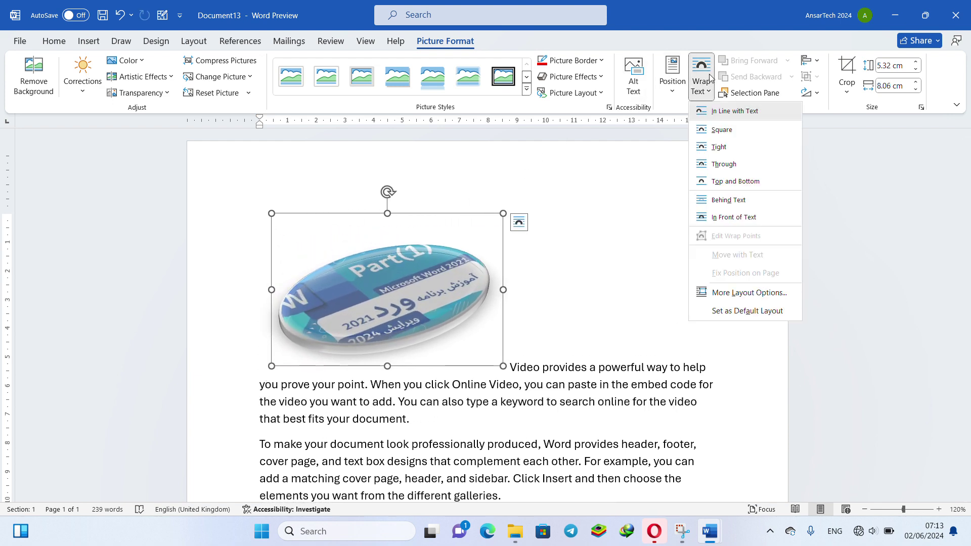
{"action": "left_click", "coordinate": [719, 146]}
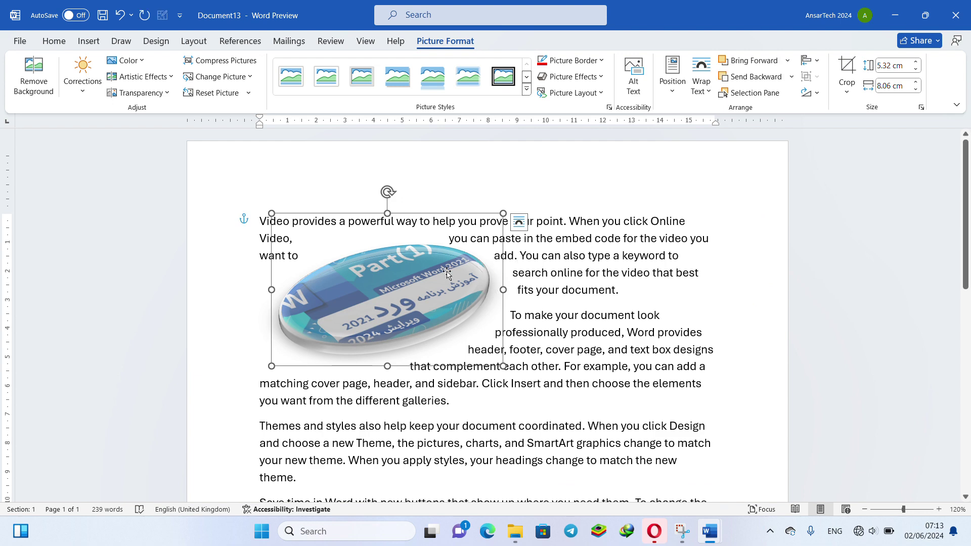
{"action": "left_click", "coordinate": [701, 81]}
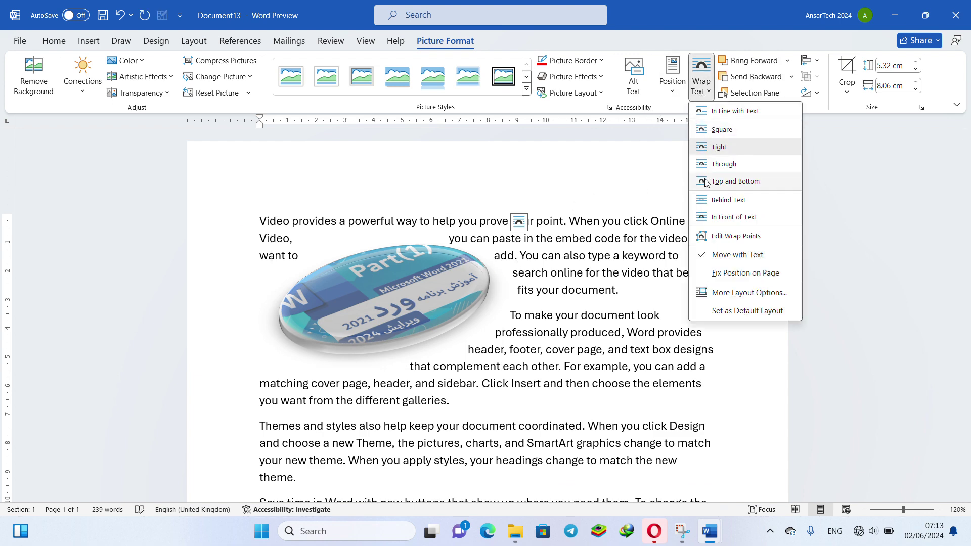
{"action": "left_click", "coordinate": [718, 164]}
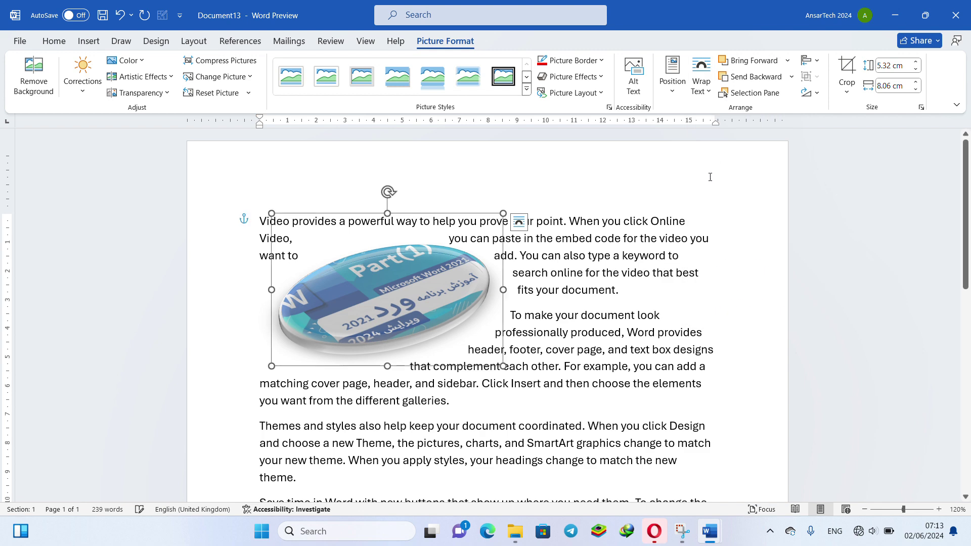
- Set the picture's wrapping to Top and Bottom and place it to the right, between the first and second paragraphs
{"action": "left_click_drag", "start_coordinate": [390, 265], "coordinate": [488, 303]}
{"action": "left_click", "coordinate": [706, 95]}
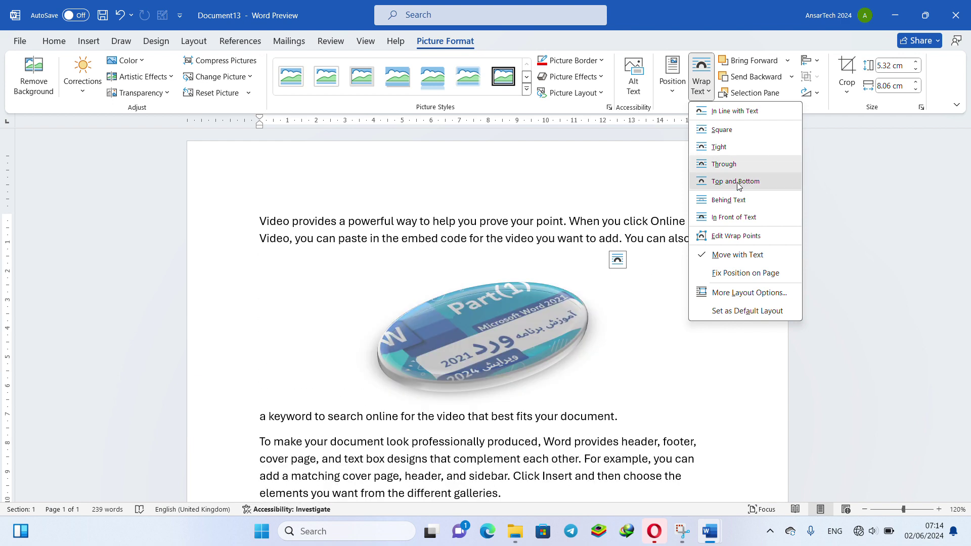
{"action": "left_click", "coordinate": [731, 181]}
{"action": "left_click_drag", "start_coordinate": [556, 310], "coordinate": [551, 331]}
- Try the Behind Text wrapping on the picture, followed by In Front of Text
{"action": "left_click", "coordinate": [701, 76]}
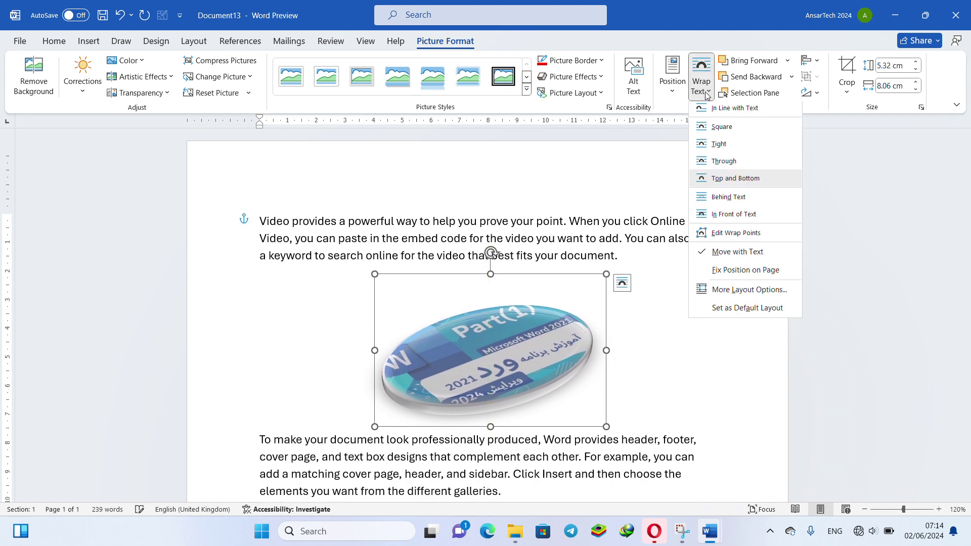
{"action": "left_click", "coordinate": [734, 217]}
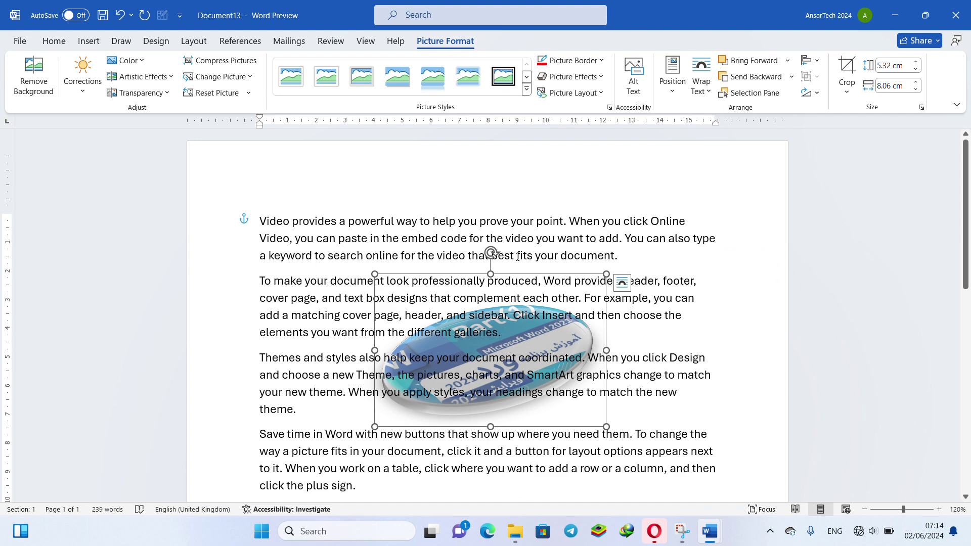
{"action": "left_click", "coordinate": [701, 75]}
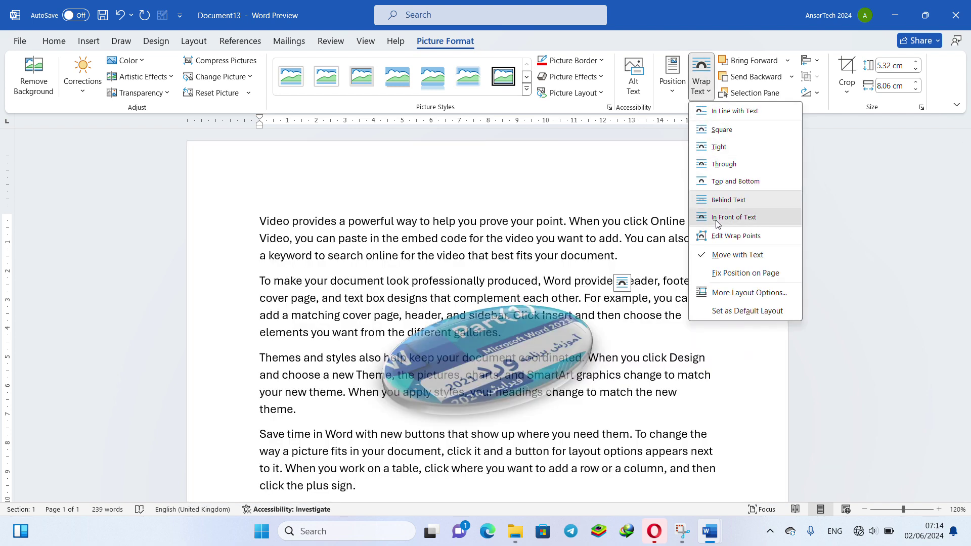
{"action": "left_click", "coordinate": [716, 218]}
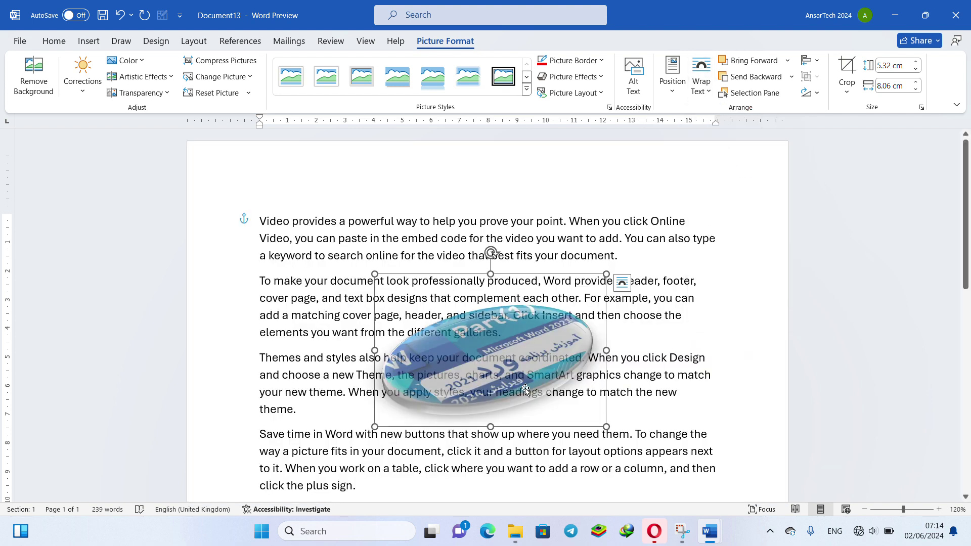
- Reposition the picture over the upper paragraphs and apply the picture style with the thick black double frame
{"action": "left_click_drag", "start_coordinate": [525, 390], "coordinate": [502, 318]}
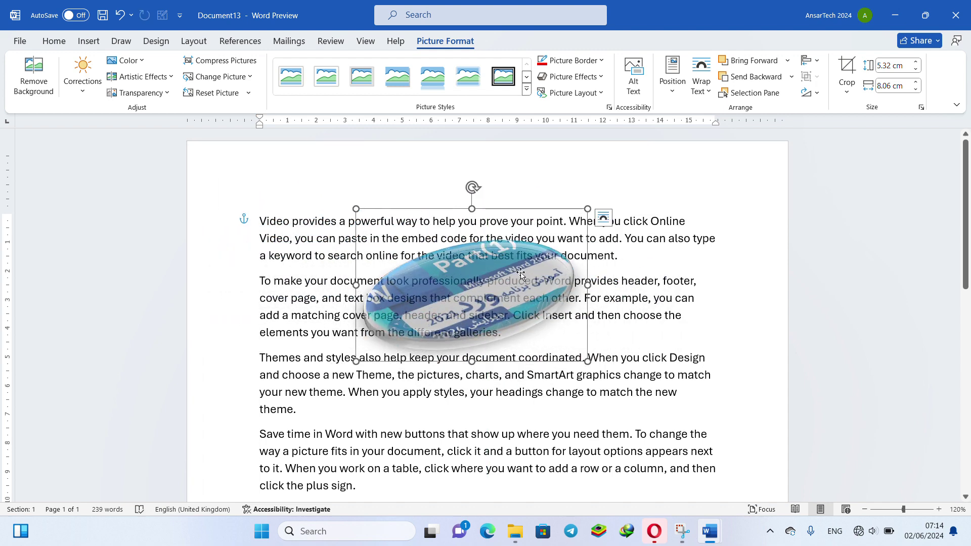
{"action": "left_click", "coordinate": [496, 76]}
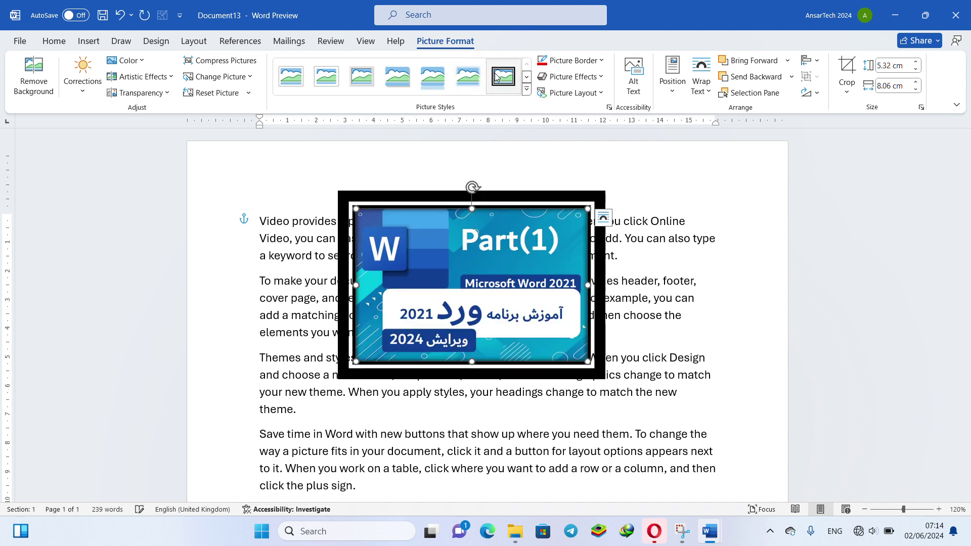
{"action": "left_click_drag", "start_coordinate": [555, 274], "coordinate": [550, 326]}
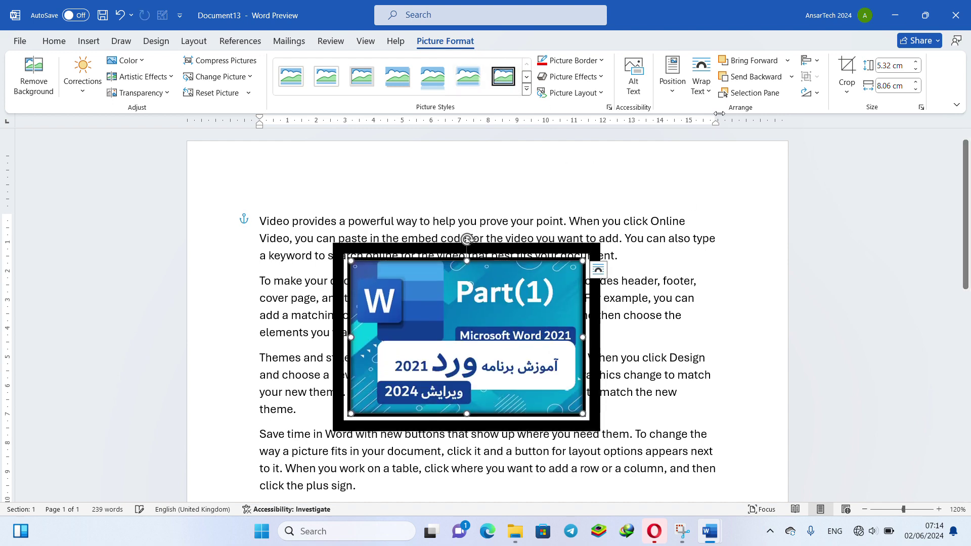
- Edit the picture's wrap points by pulling the lower-right corner inward, and reset the outline with Square wrapping
{"action": "left_click", "coordinate": [710, 96]}
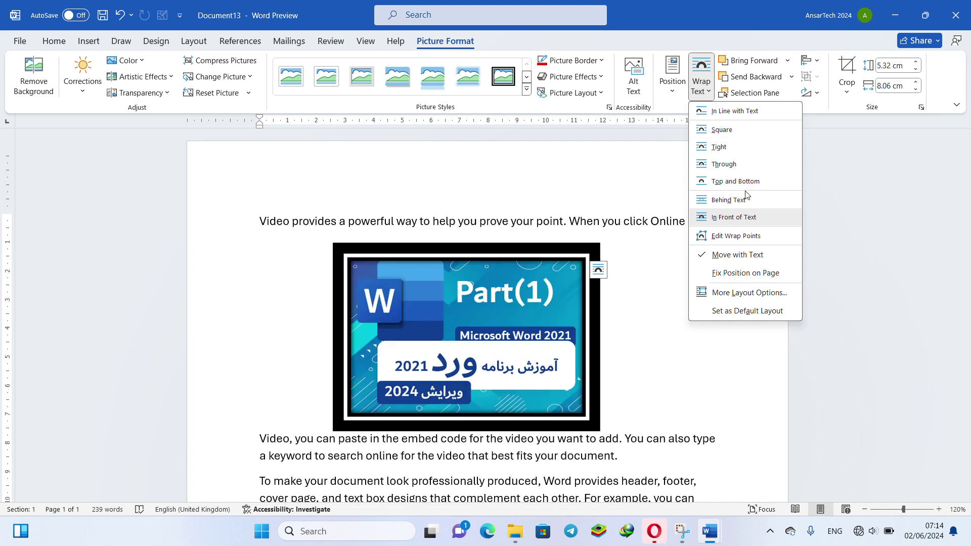
{"action": "left_click", "coordinate": [736, 237]}
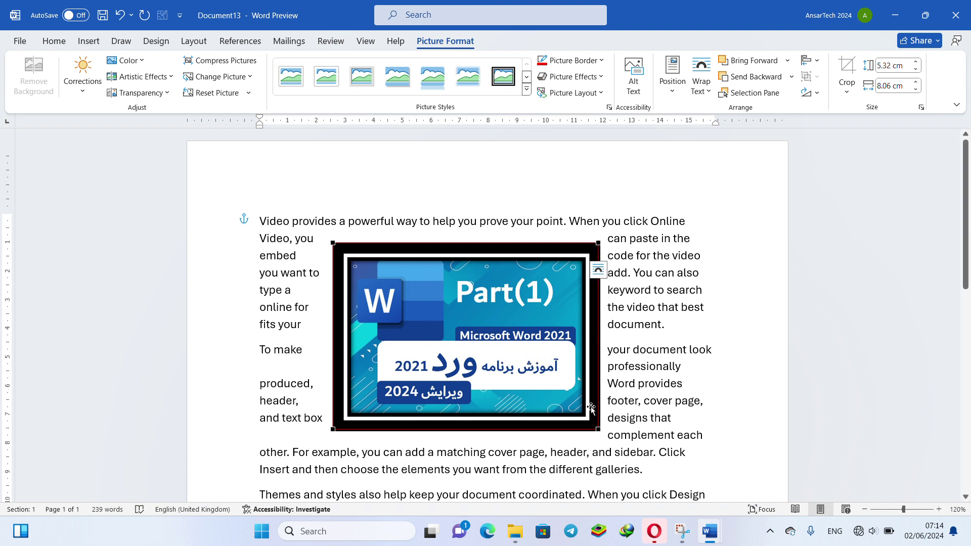
{"action": "left_click_drag", "start_coordinate": [598, 429], "coordinate": [482, 377]}
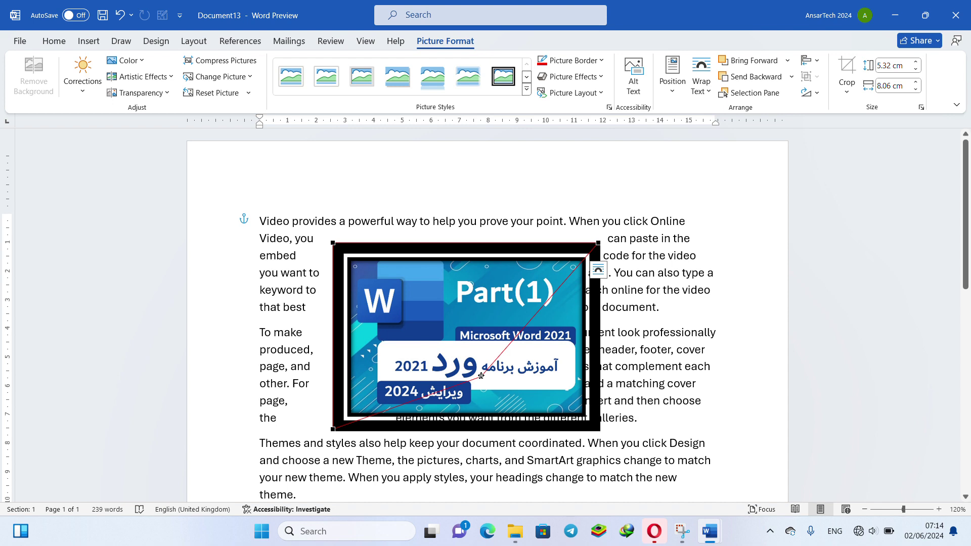
{"action": "left_click", "coordinate": [707, 93]}
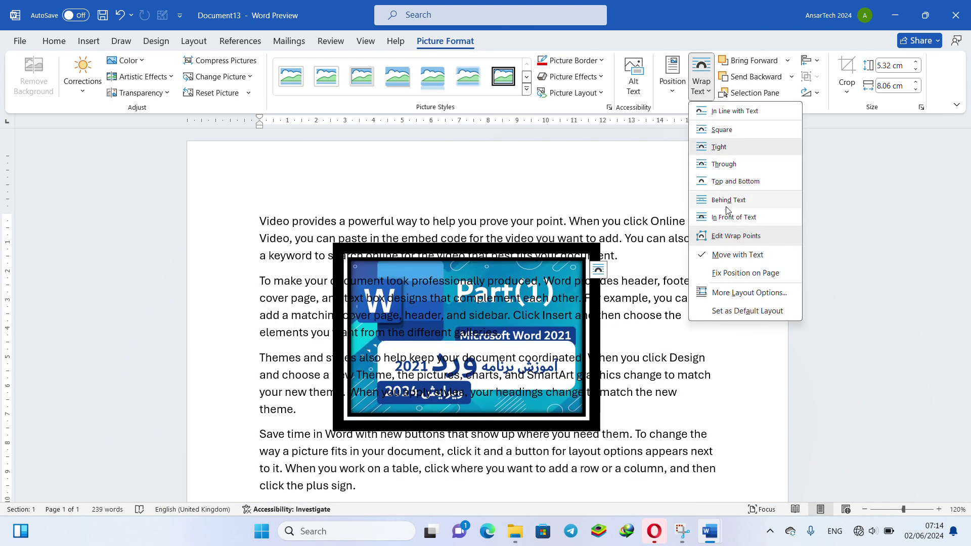
{"action": "left_click", "coordinate": [721, 130]}
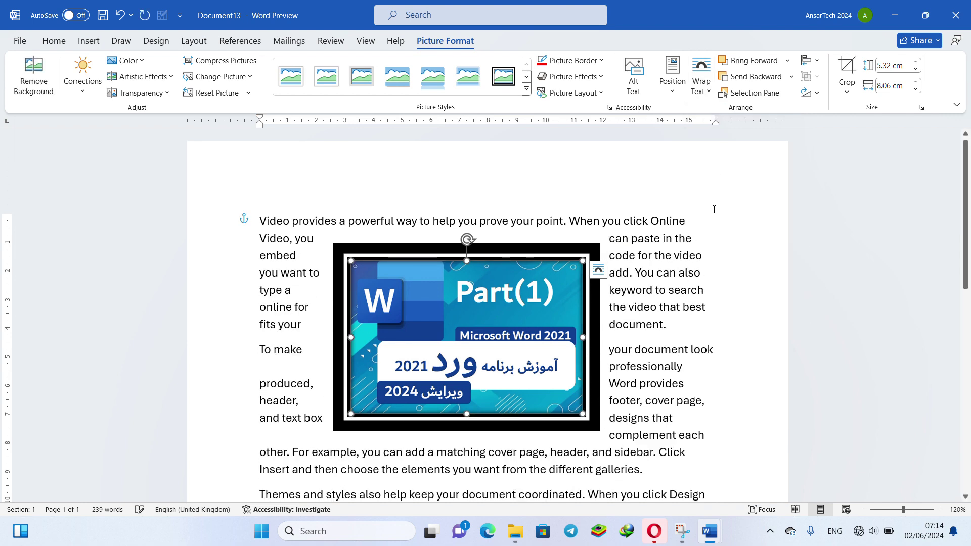
- Edit the wrap points again, pulling the lower-right point inward to the picture's lower edge near its middle
{"action": "left_click", "coordinate": [701, 85]}
{"action": "left_click", "coordinate": [711, 241]}
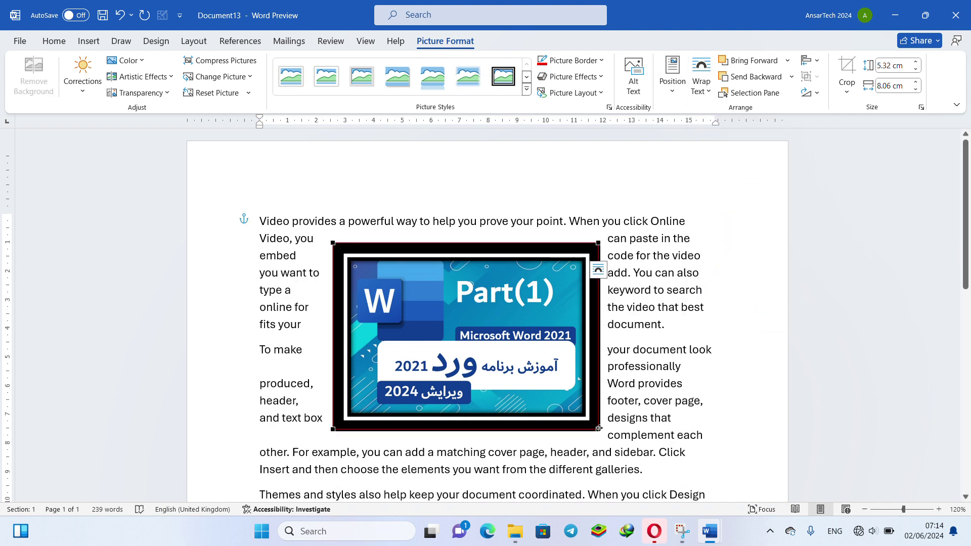
{"action": "left_click_drag", "start_coordinate": [599, 429], "coordinate": [505, 403]}
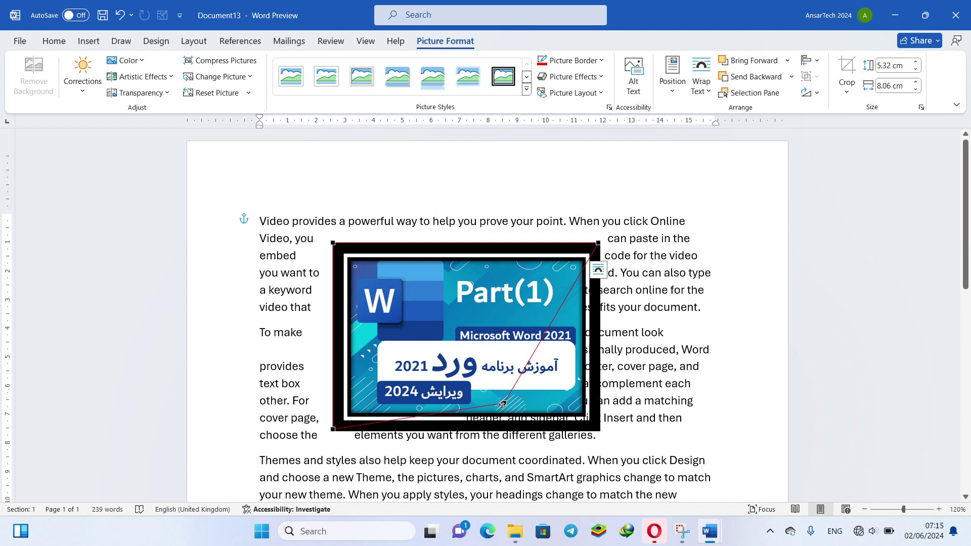
{"action": "left_click_drag", "start_coordinate": [502, 404], "coordinate": [474, 415]}
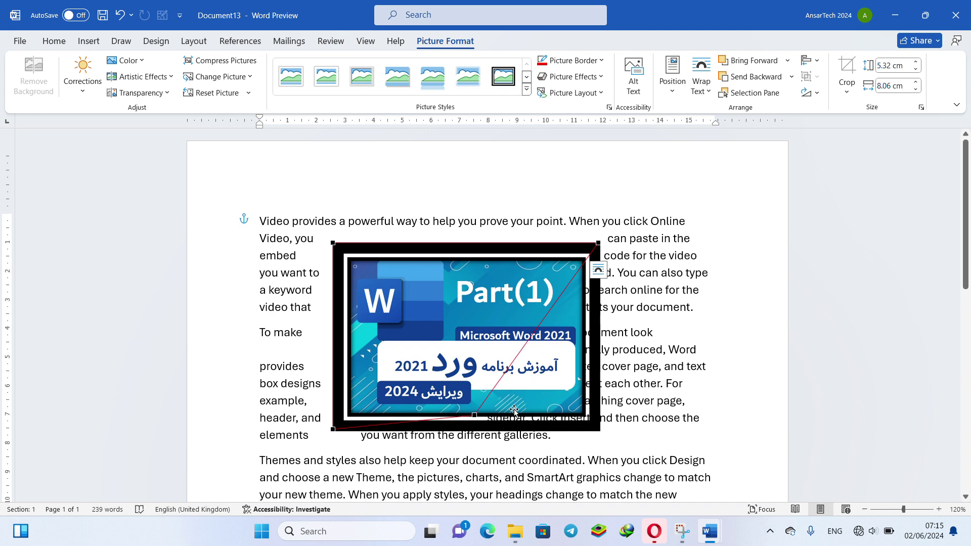
- Return the displaced wrap point to the picture's lower-right corner
{"action": "left_click", "coordinate": [701, 84]}
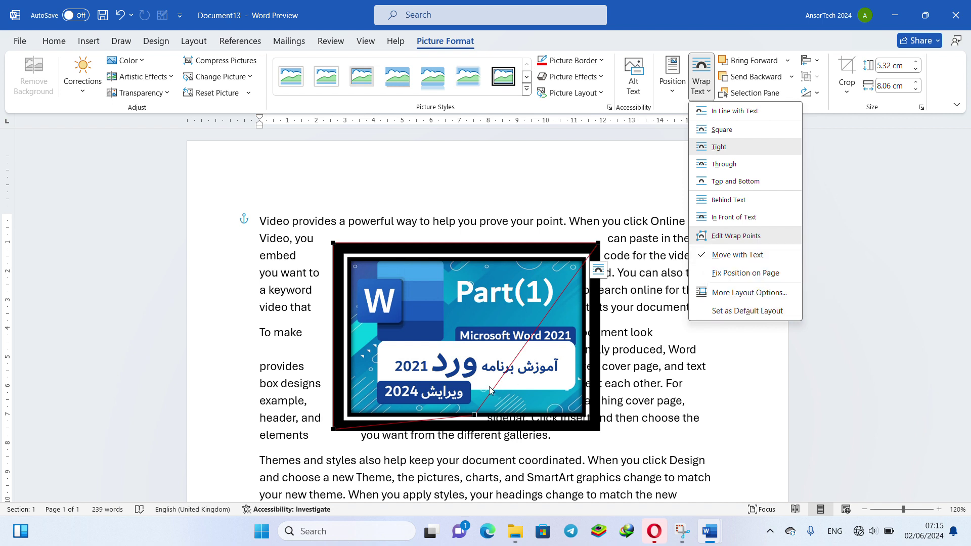
{"action": "left_click", "coordinate": [474, 420]}
{"action": "left_click_drag", "start_coordinate": [474, 415], "coordinate": [601, 431]}
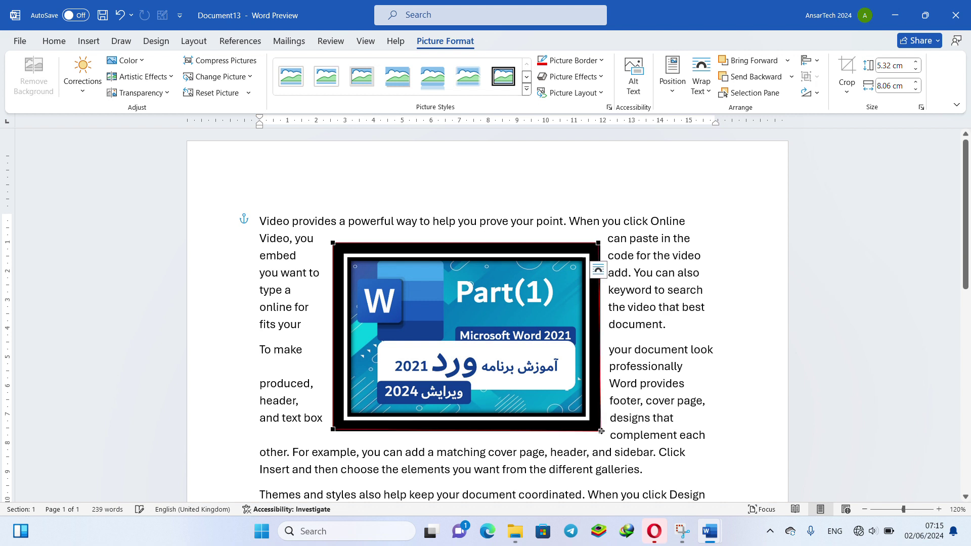
- Test the Move with Text behaviour by inserting blank lines before the first paragraph and deleting them again
{"action": "left_click", "coordinate": [259, 218]}
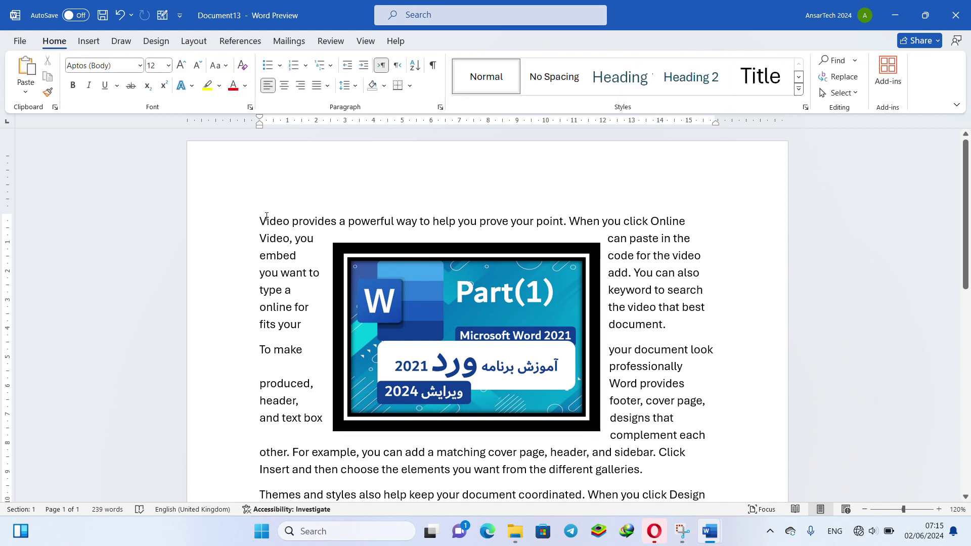
{"action": "key", "text": "Return"}
{"action": "key", "text": "Return"}
{"action": "key", "text": "Return"}
{"action": "key", "text": "Return"}
{"action": "key", "text": "Return"}
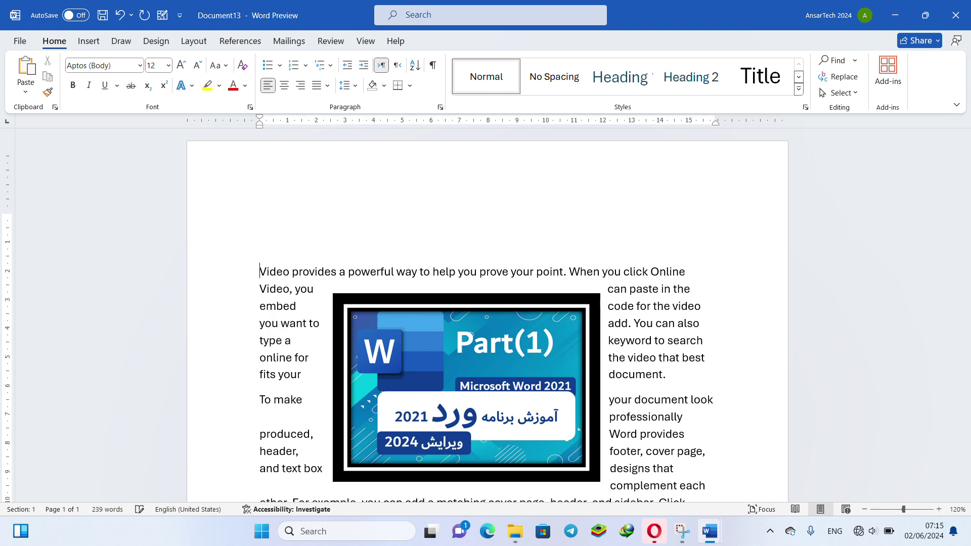
{"action": "key", "text": "BackSpace"}
{"action": "key", "text": "BackSpace"}
{"action": "key", "text": "BackSpace"}
{"action": "key", "text": "BackSpace"}
{"action": "key", "text": "BackSpace"}
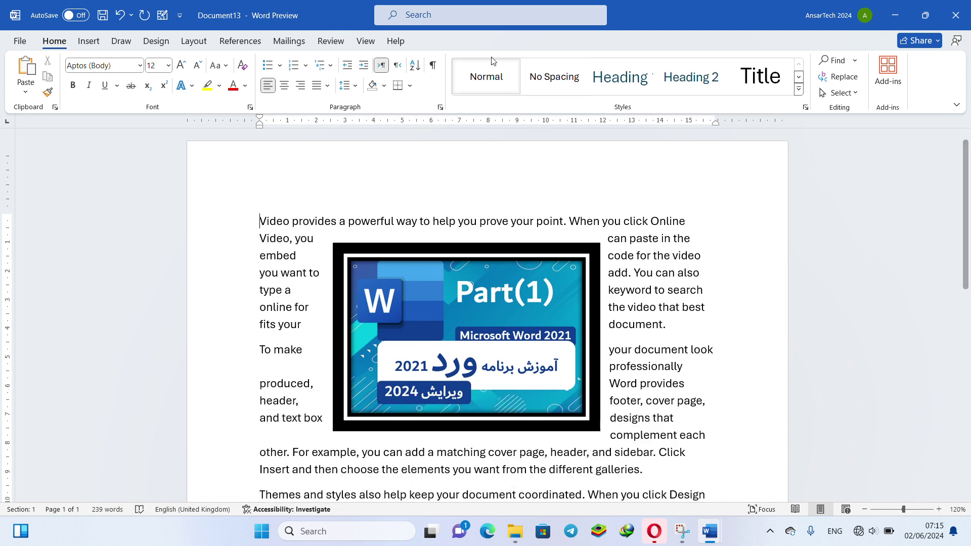
- Set the picture to Fix Position on Page and reopen its text wrapping options
{"action": "left_click", "coordinate": [483, 285]}
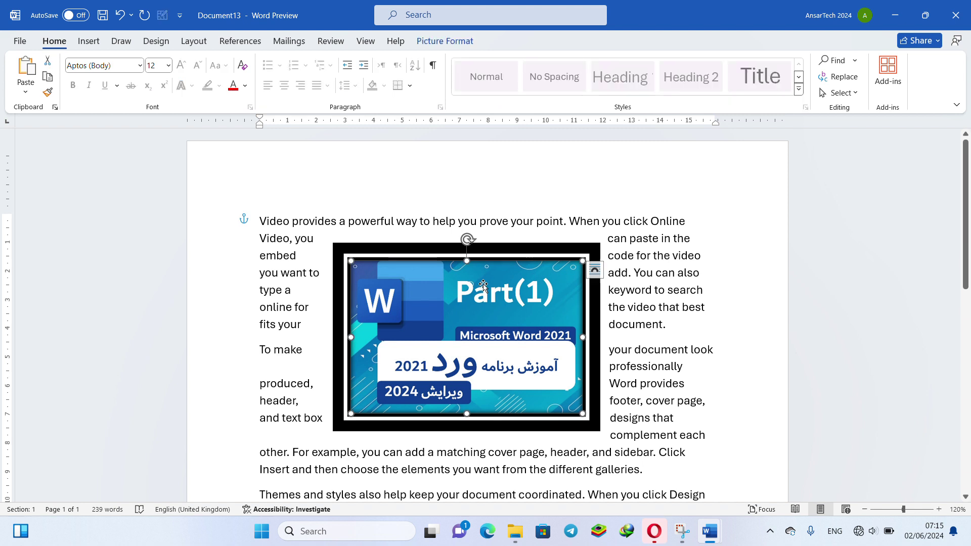
{"action": "left_click", "coordinate": [445, 45]}
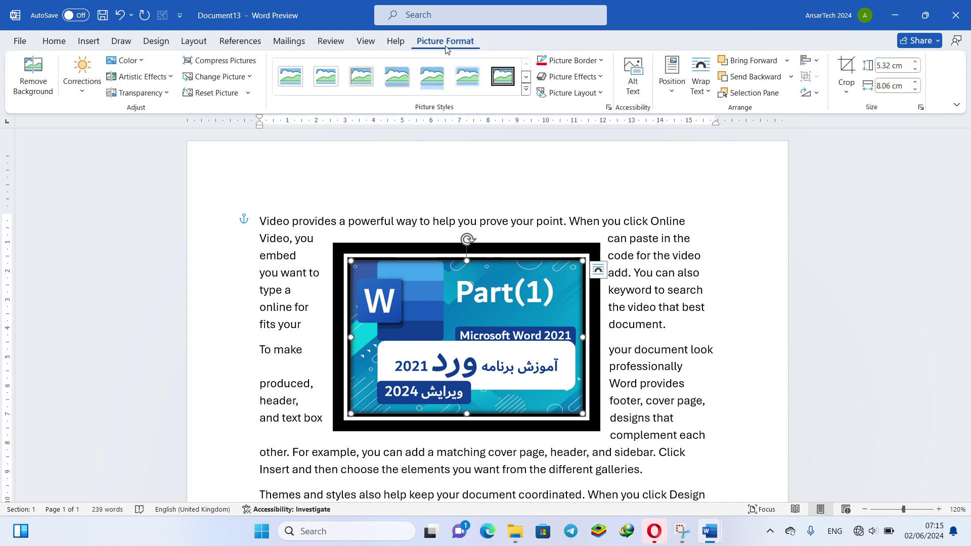
{"action": "left_click", "coordinate": [701, 78]}
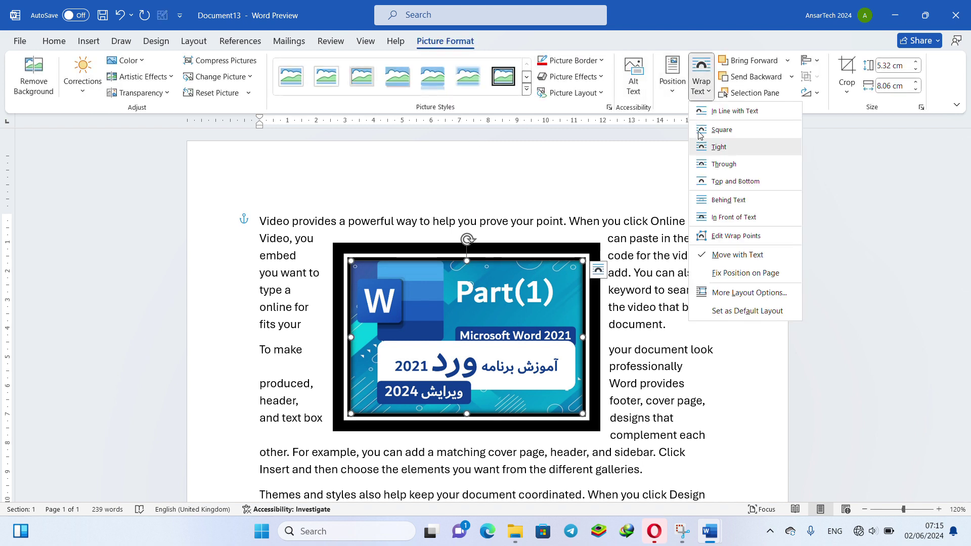
{"action": "left_click", "coordinate": [720, 275]}
{"action": "left_click", "coordinate": [702, 85]}
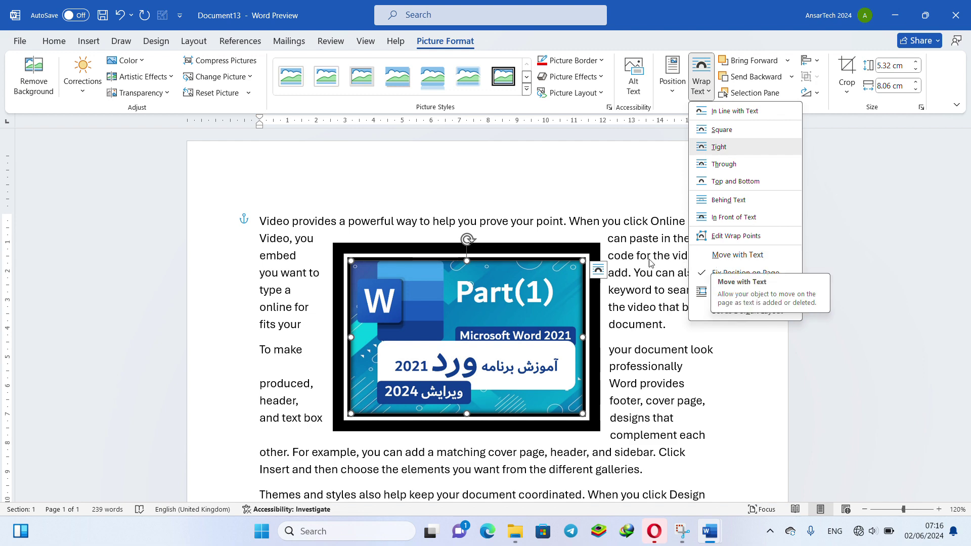
- Test the Fix Position on Page behaviour by inserting five blank lines before the first paragraph and deleting them again
{"action": "left_click", "coordinate": [264, 221]}
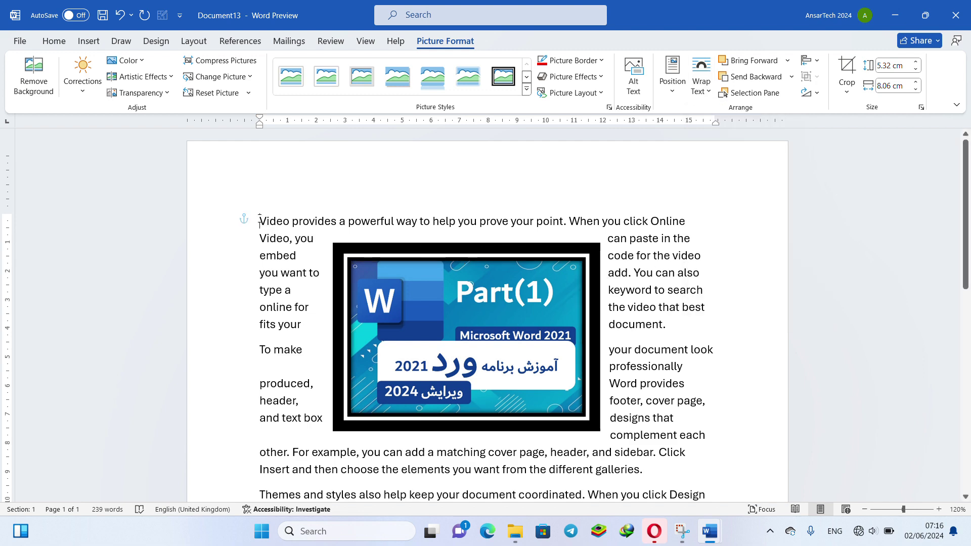
{"action": "left_click", "coordinate": [260, 222]}
{"action": "key", "text": "Return"}
{"action": "key", "text": "Return"}
{"action": "key", "text": "Return"}
{"action": "key", "text": "Return"}
{"action": "key", "text": "Return"}
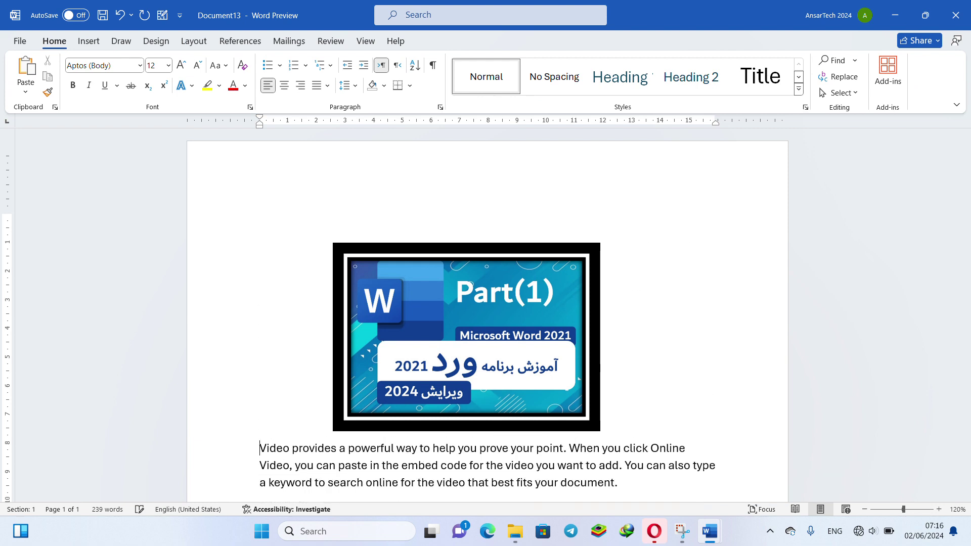
{"action": "key", "text": "BackSpace"}
{"action": "key", "text": "BackSpace"}
{"action": "key", "text": "BackSpace"}
{"action": "key", "text": "BackSpace"}
{"action": "key", "text": "BackSpace"}
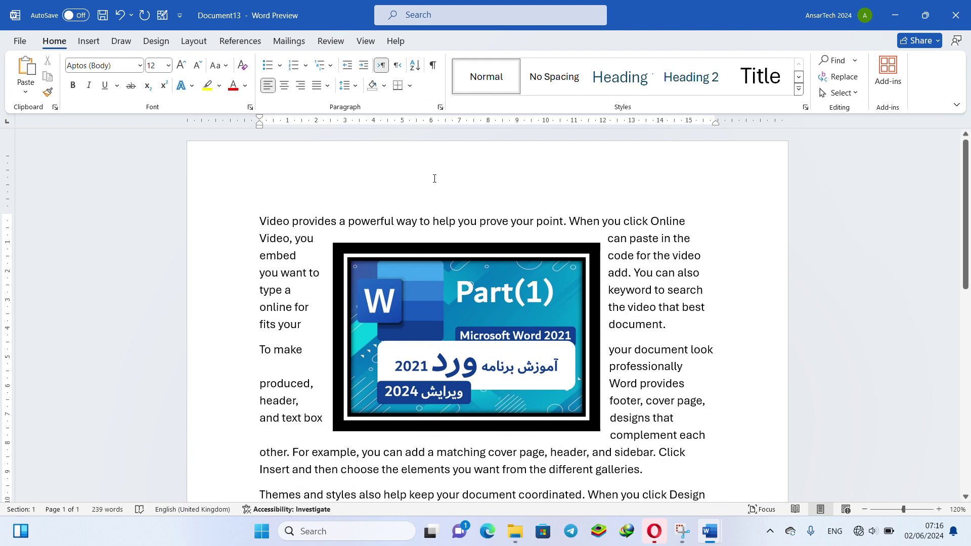
- Review the picture's text wrapping options, including the additional layout and default layout choices
{"action": "left_click", "coordinate": [449, 264]}
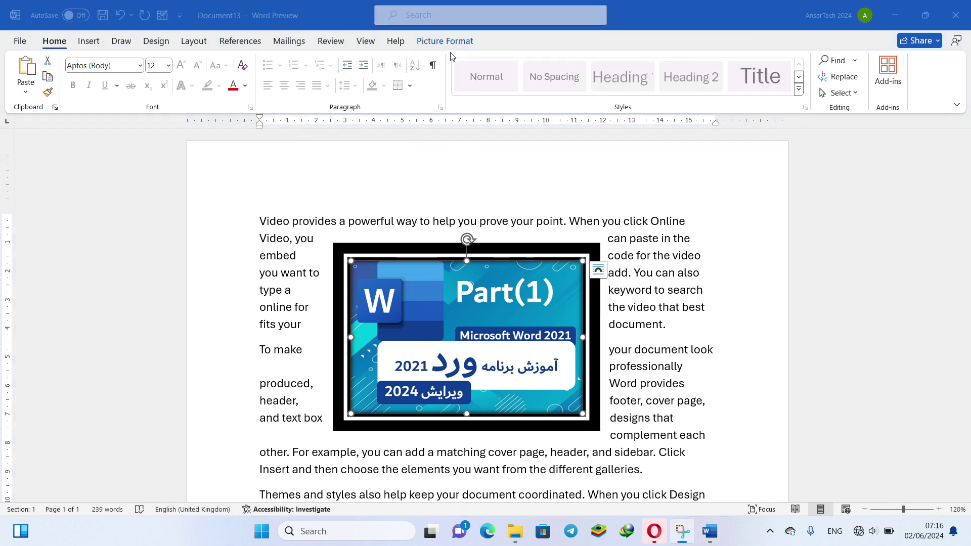
{"action": "left_click", "coordinate": [453, 48]}
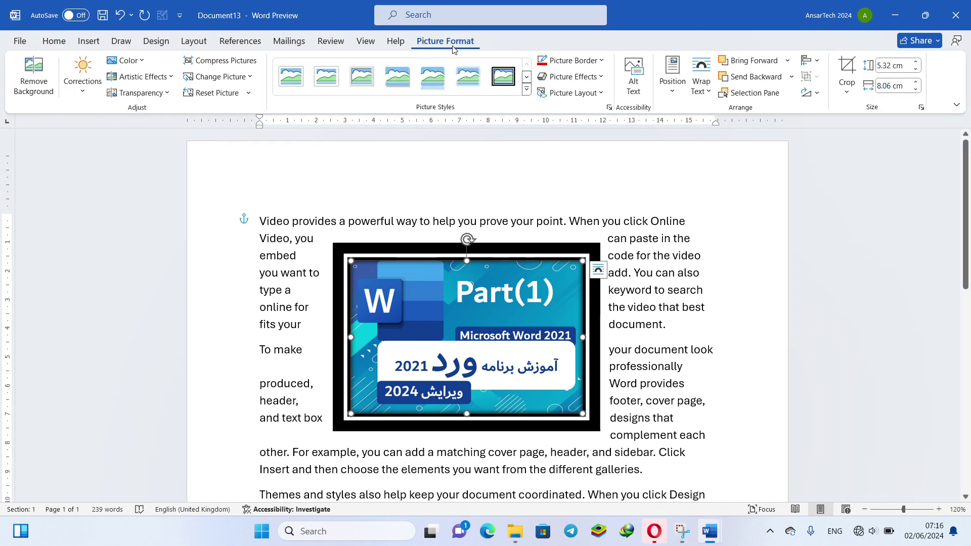
{"action": "left_click", "coordinate": [701, 85]}
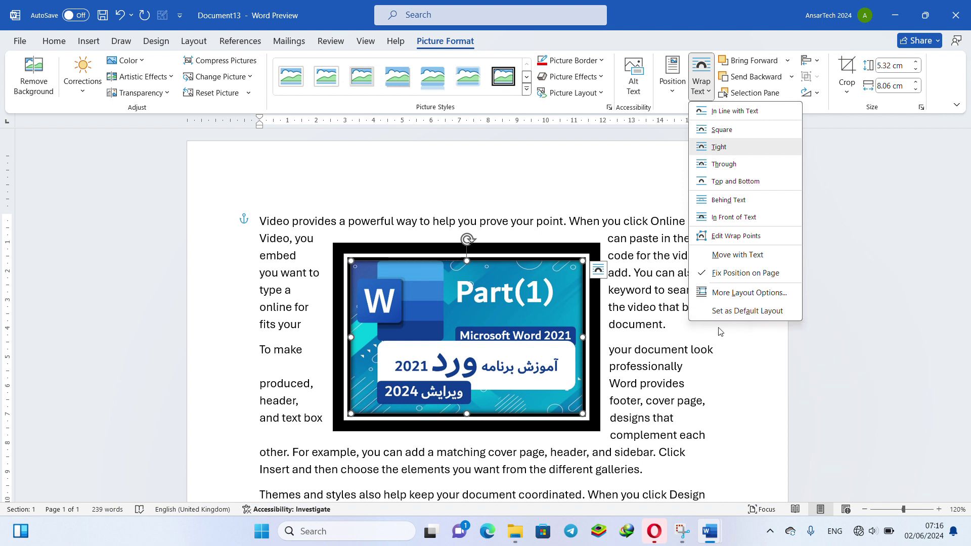
{"action": "left_click", "coordinate": [531, 295]}
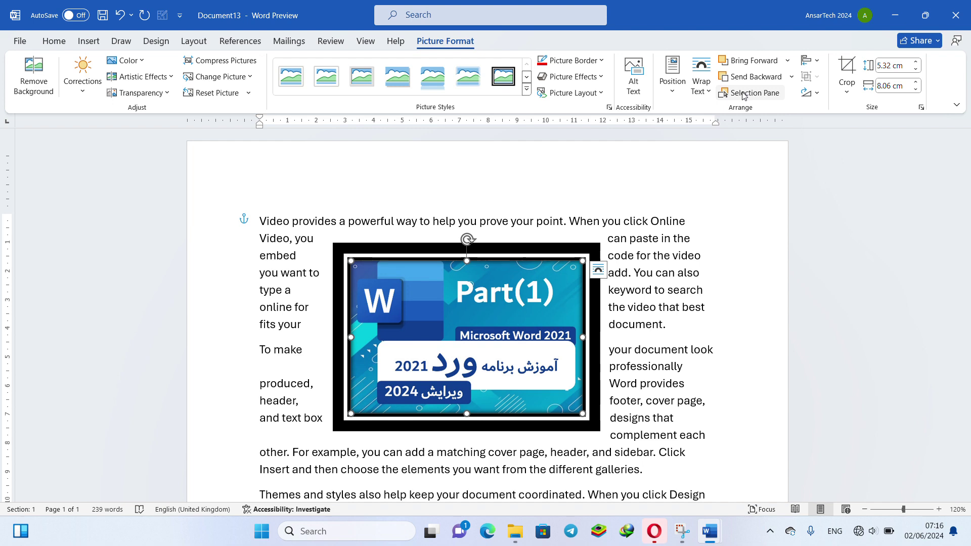
- Duplicate the picture twice, placing one copy overlapping its lower right and another overlapping its lower left
{"action": "left_click_drag", "start_coordinate": [490, 324], "coordinate": [597, 377]}
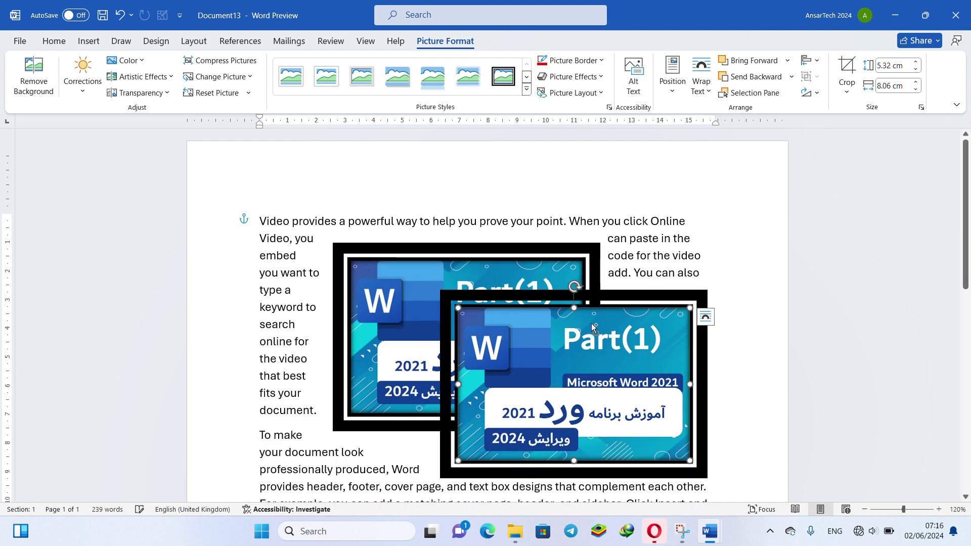
{"action": "left_click_drag", "start_coordinate": [595, 331], "coordinate": [459, 378]}
- Recolor the lower-left copy dark orange and the lower-right copy dark gray
{"action": "left_click", "coordinate": [127, 60]}
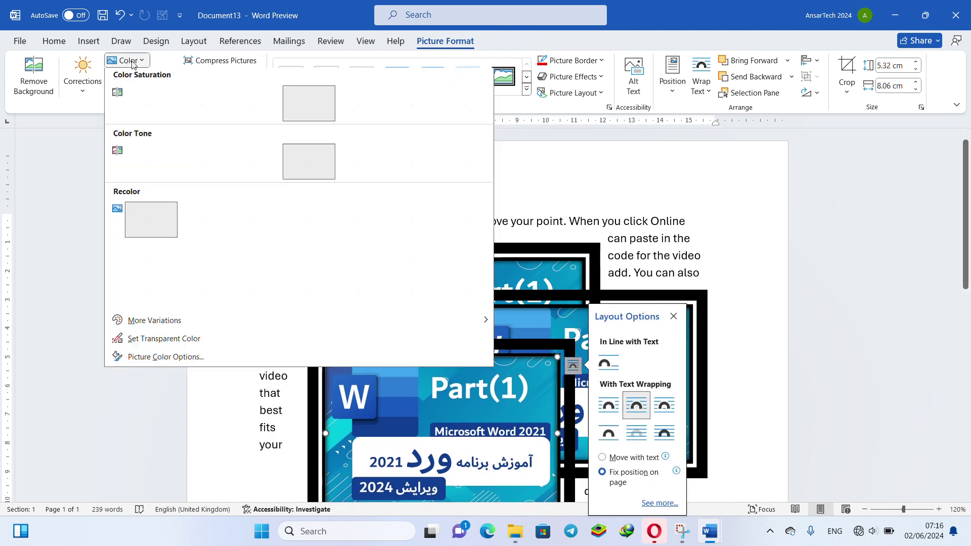
{"action": "left_click", "coordinate": [256, 258]}
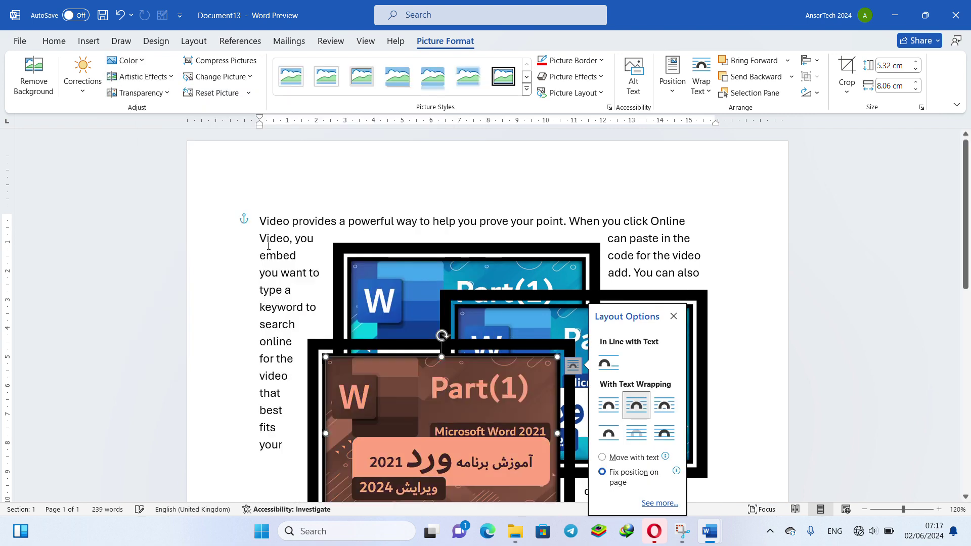
{"action": "left_click", "coordinate": [582, 301]}
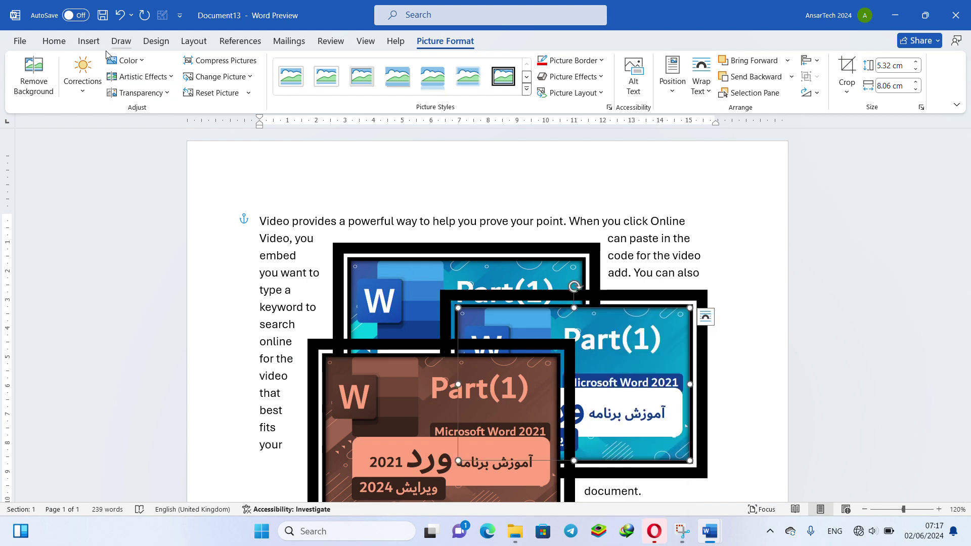
{"action": "left_click", "coordinate": [127, 60]}
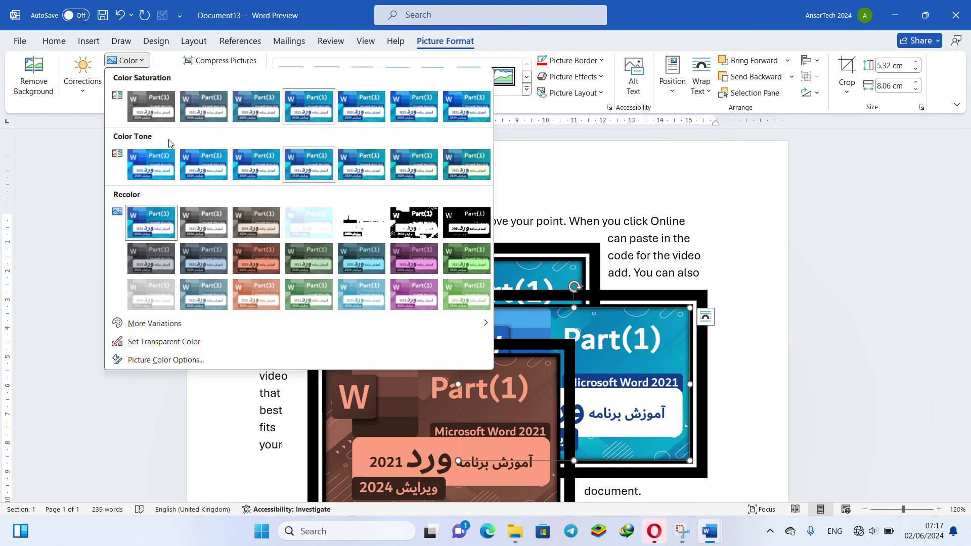
{"action": "left_click", "coordinate": [167, 262]}
- Send the dark orange copy to the back, behind both other pictures
{"action": "left_click", "coordinate": [435, 364]}
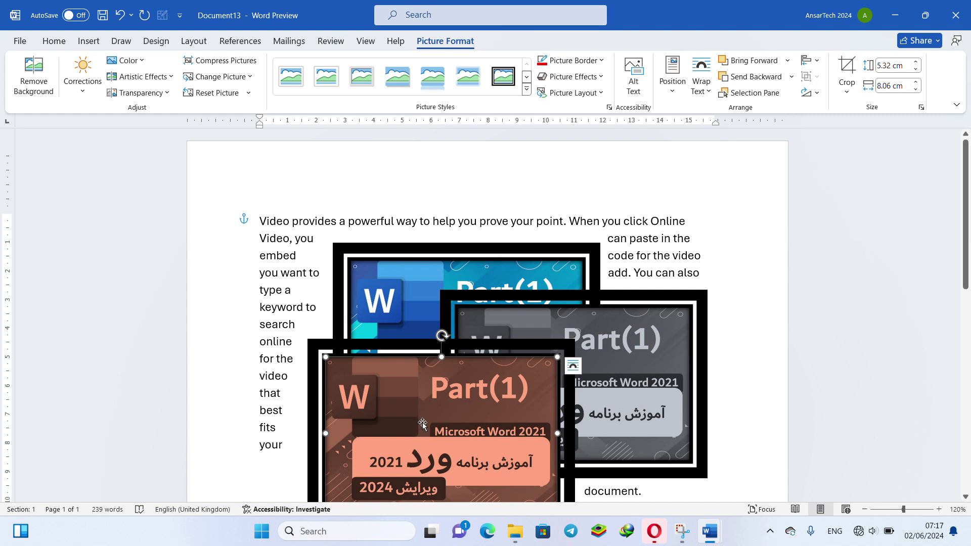
{"action": "left_click", "coordinate": [787, 61]}
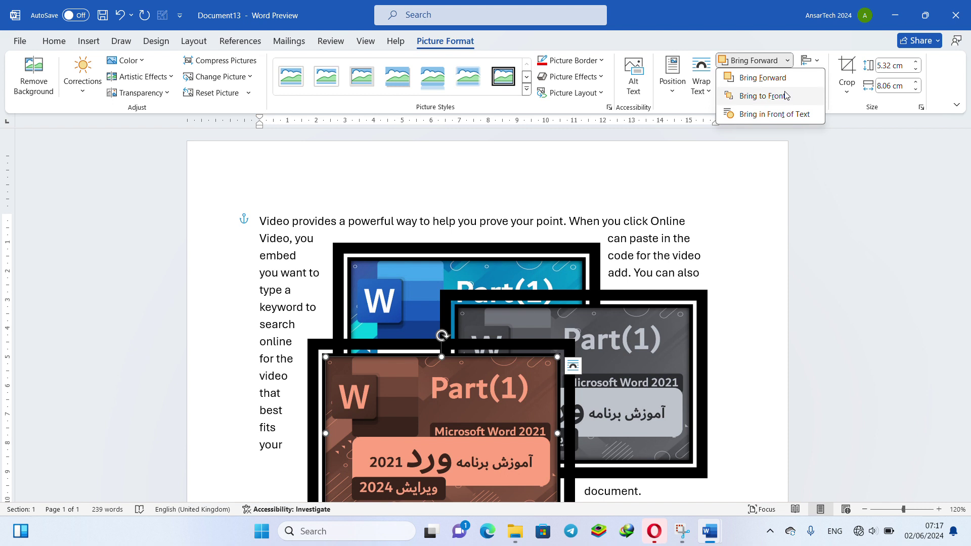
{"action": "left_click", "coordinate": [787, 60]}
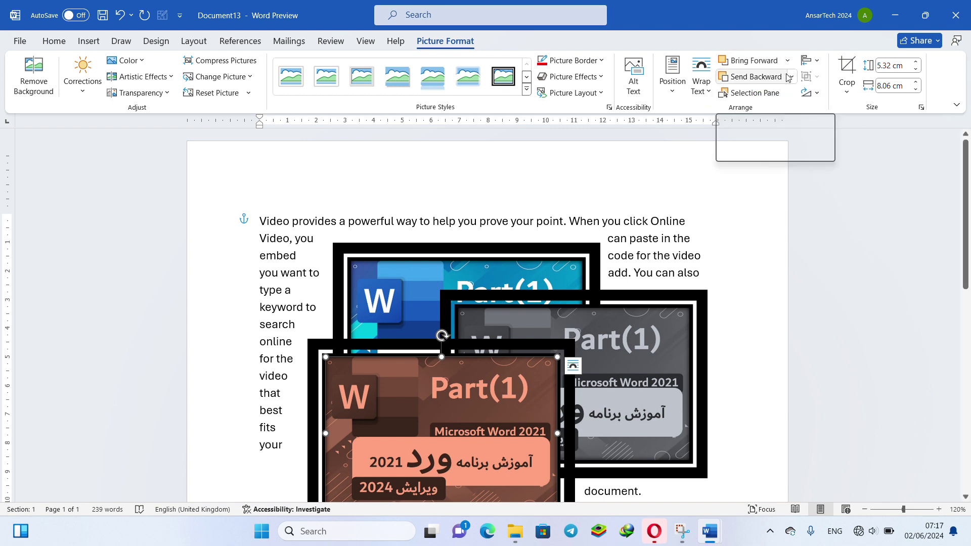
{"action": "left_click", "coordinate": [790, 76]}
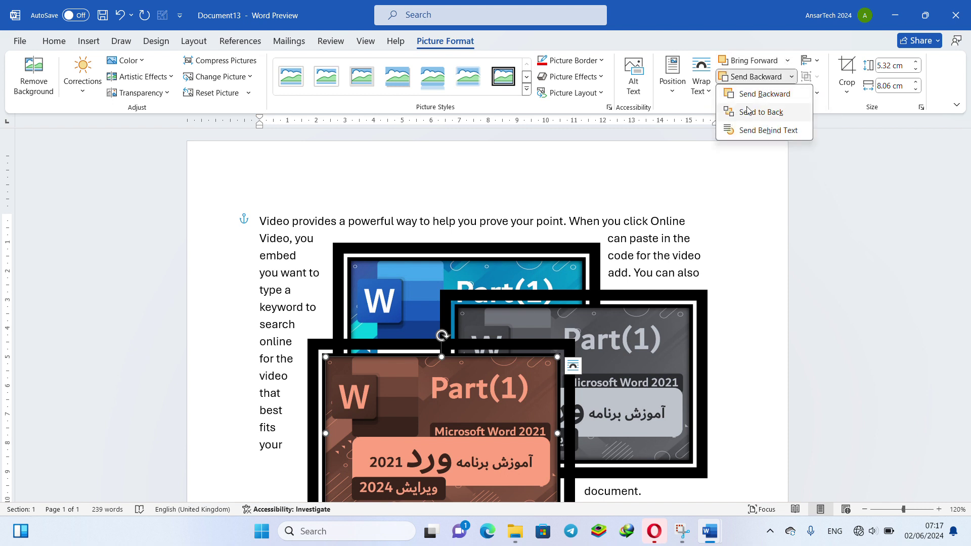
{"action": "left_click", "coordinate": [749, 111]}
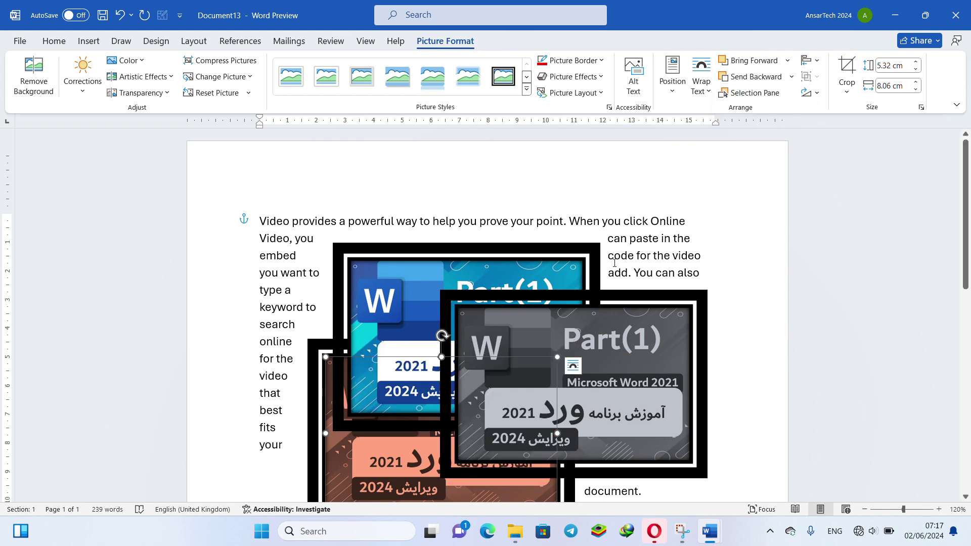
- Bring the dark orange copy forward two levels so that it lies above both other pictures
{"action": "left_click", "coordinate": [791, 78]}
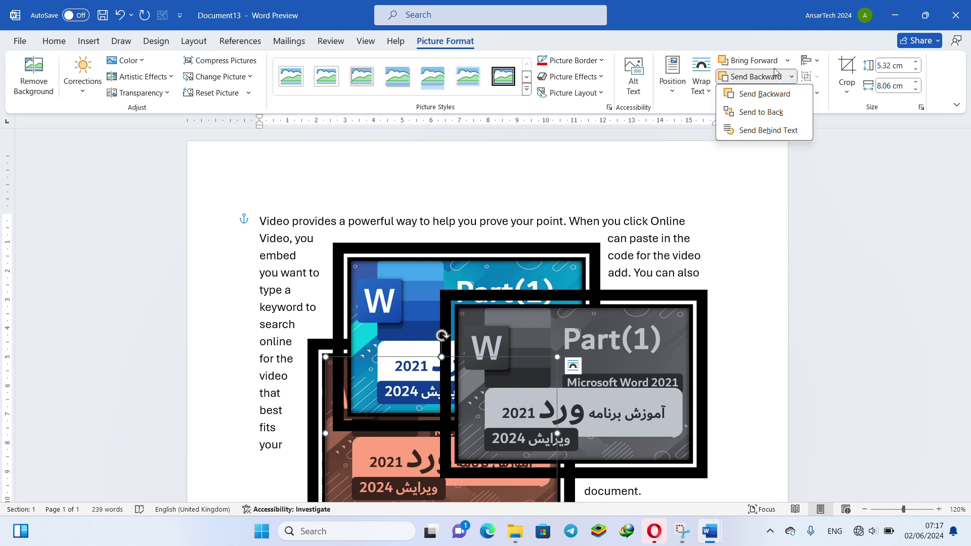
{"action": "left_click", "coordinate": [773, 62]}
{"action": "left_click", "coordinate": [774, 62]}
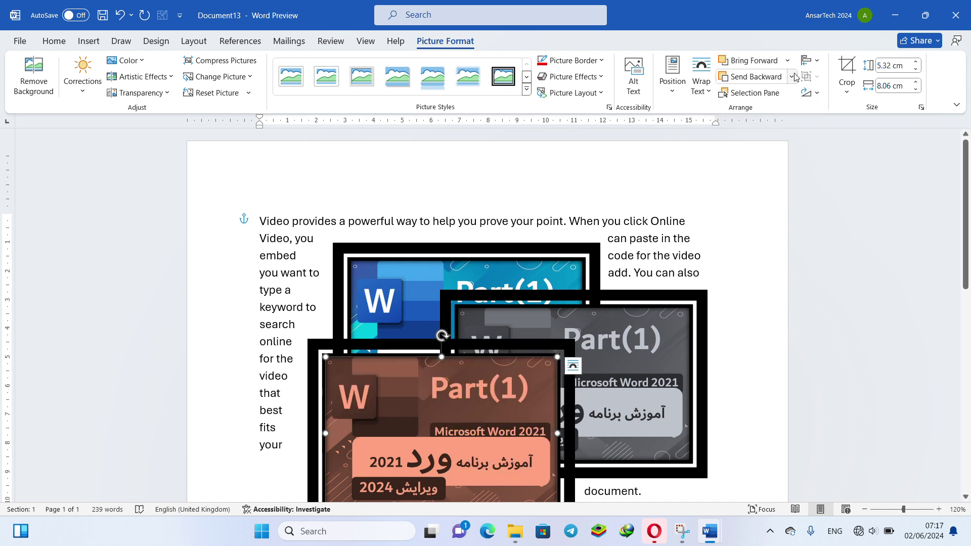
- Send the dark orange copy backward one level, behind the gray copy, and bring it forward one level again
{"action": "left_click", "coordinate": [791, 77]}
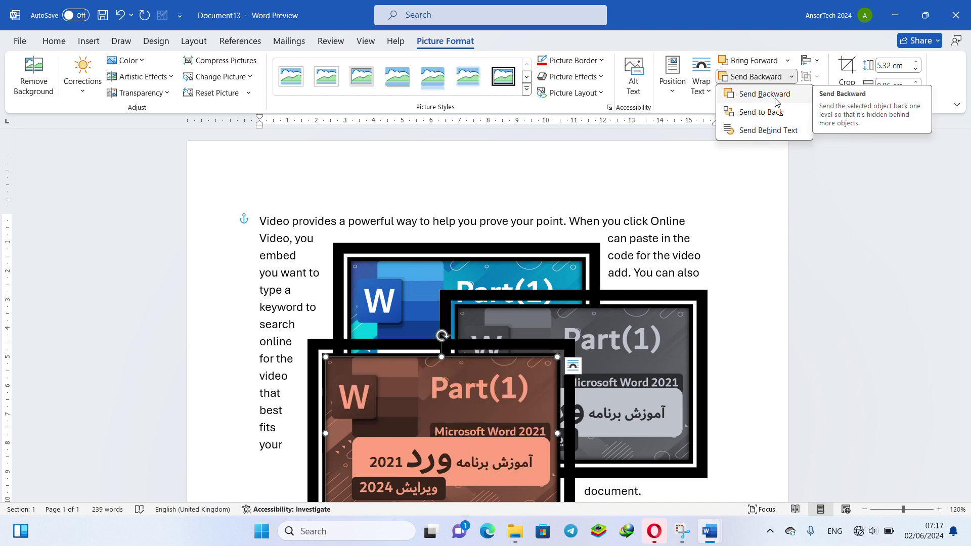
{"action": "left_click", "coordinate": [777, 95]}
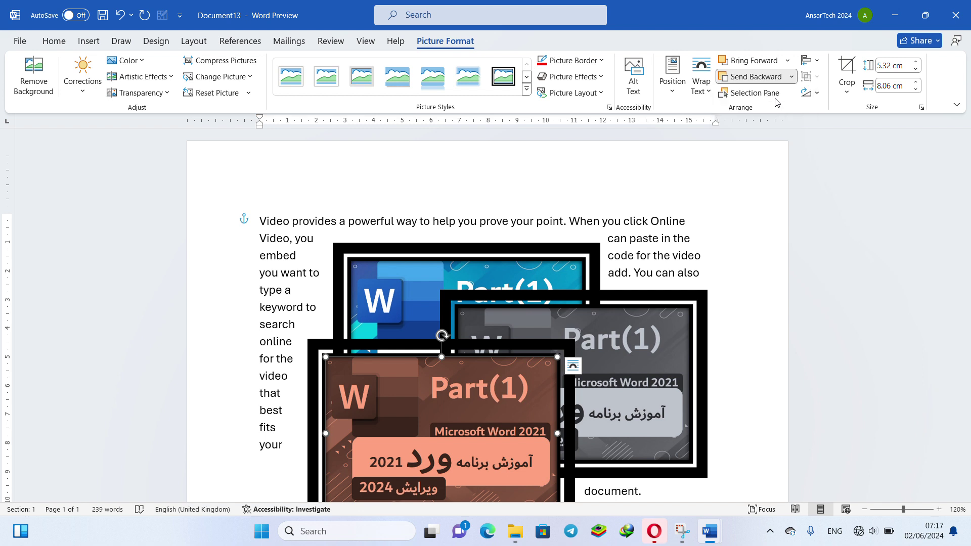
{"action": "left_click", "coordinate": [787, 60]}
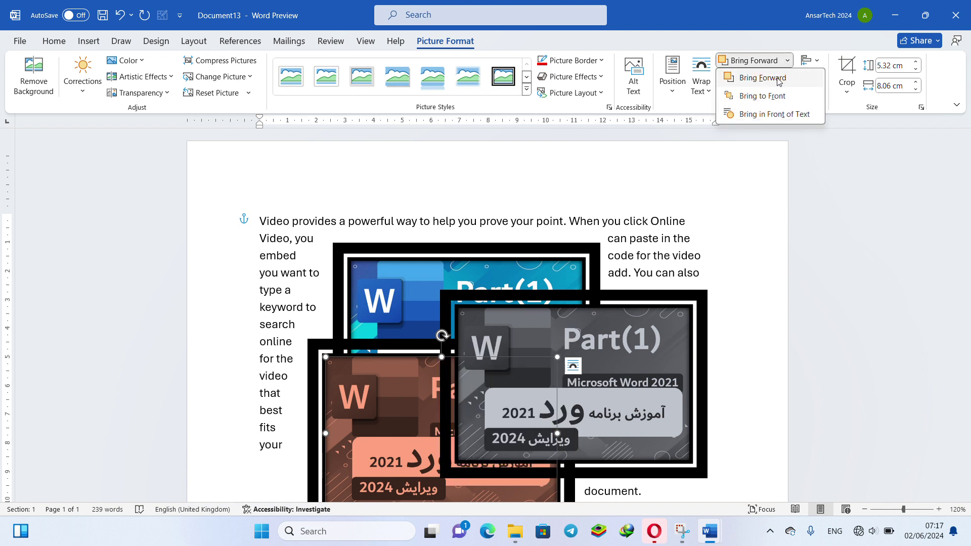
{"action": "left_click", "coordinate": [778, 80]}
- Try to send the dark orange copy behind the text
{"action": "left_click", "coordinate": [791, 76]}
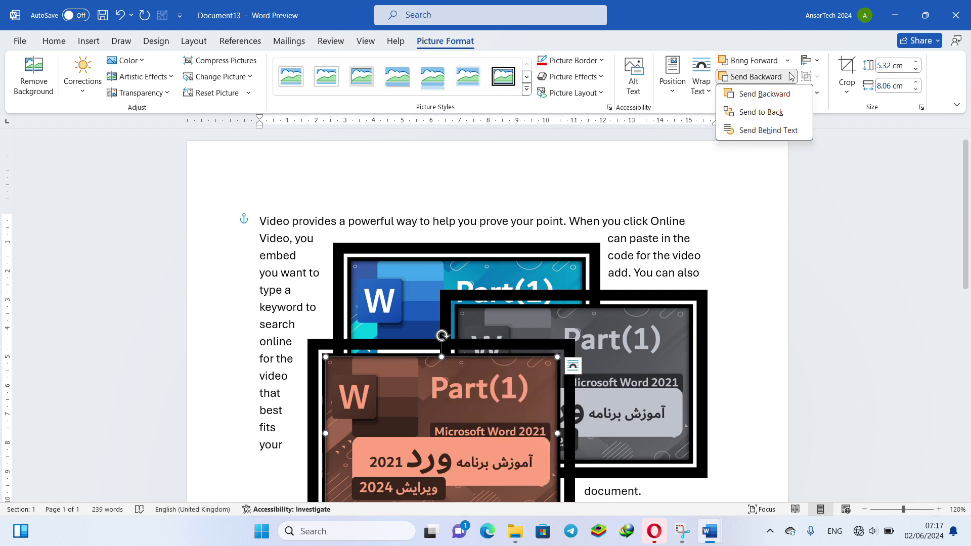
{"action": "left_click", "coordinate": [768, 130]}
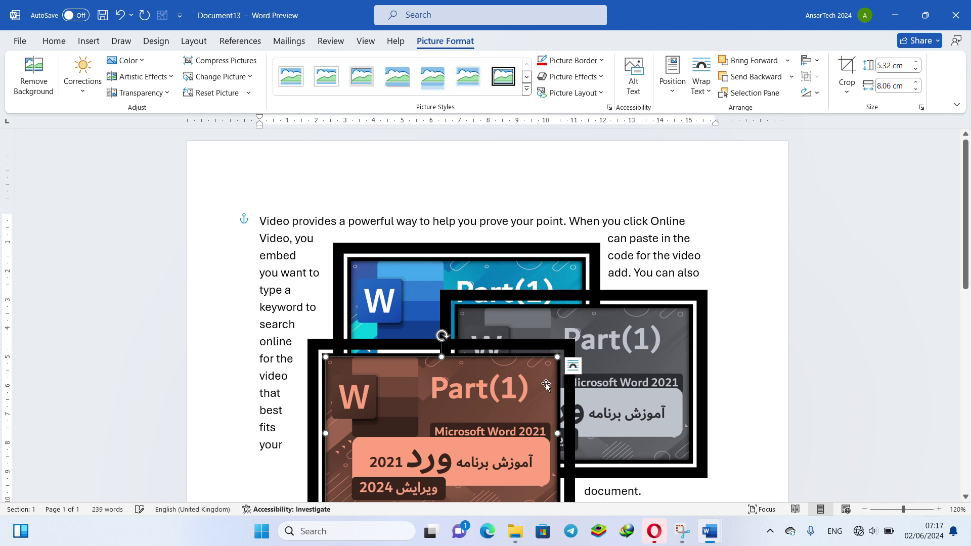
{"action": "left_click", "coordinate": [791, 77]}
{"action": "left_click", "coordinate": [780, 131]}
- Move the dark orange copy up over the start of the first paragraph and try Send Behind Text on it
{"action": "left_click_drag", "start_coordinate": [483, 400], "coordinate": [460, 235]}
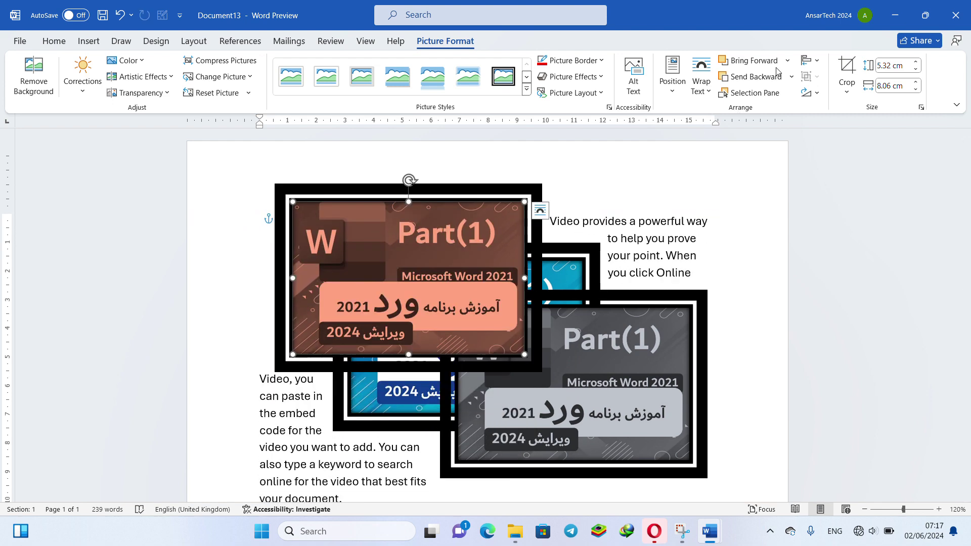
{"action": "left_click", "coordinate": [792, 77]}
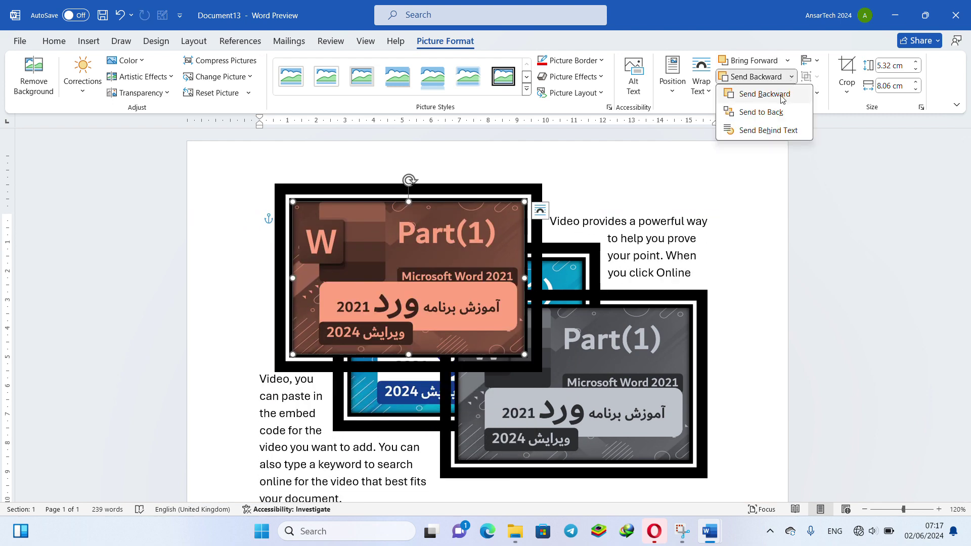
{"action": "left_click", "coordinate": [766, 132]}
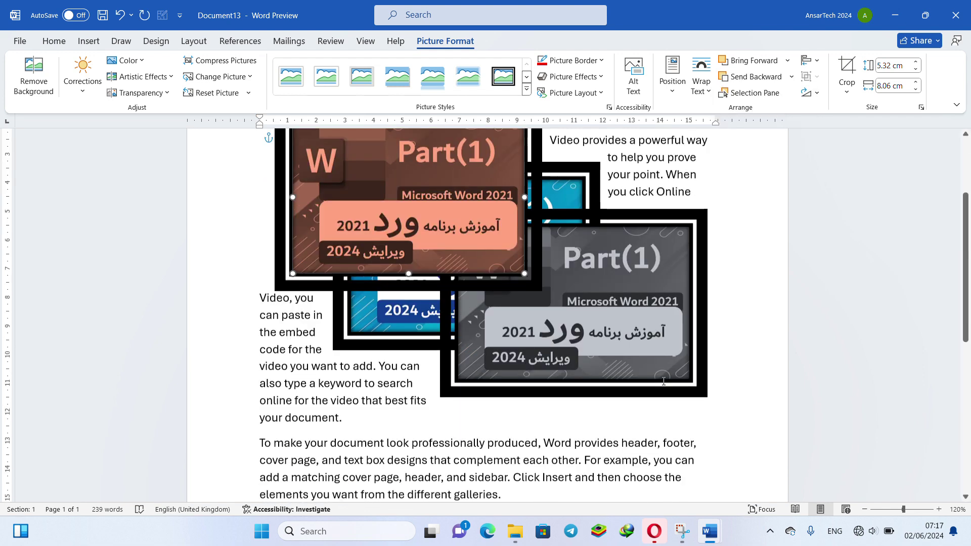
- Move the gray copy down over the second and third paragraphs and set its wrapping to In Front of Text
{"action": "scroll", "coordinate": [664, 380], "scroll_direction": "down", "scroll_amount": 5}
{"action": "left_click_drag", "start_coordinate": [516, 209], "coordinate": [464, 380]}
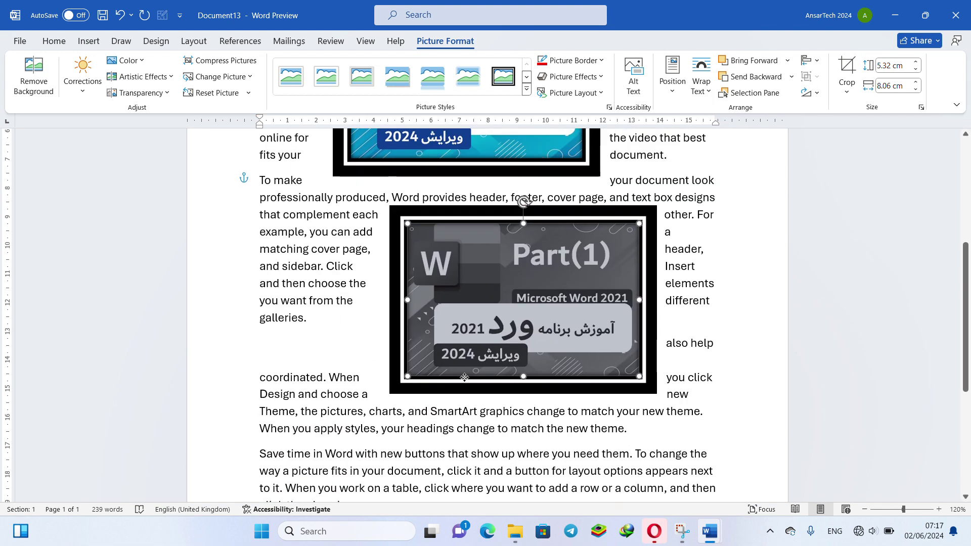
{"action": "left_click", "coordinate": [701, 86]}
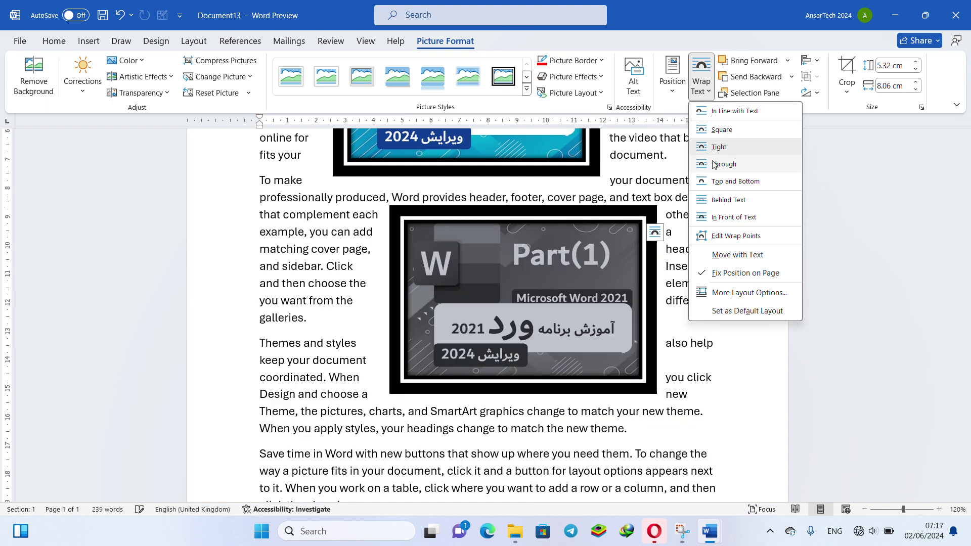
{"action": "left_click", "coordinate": [718, 220]}
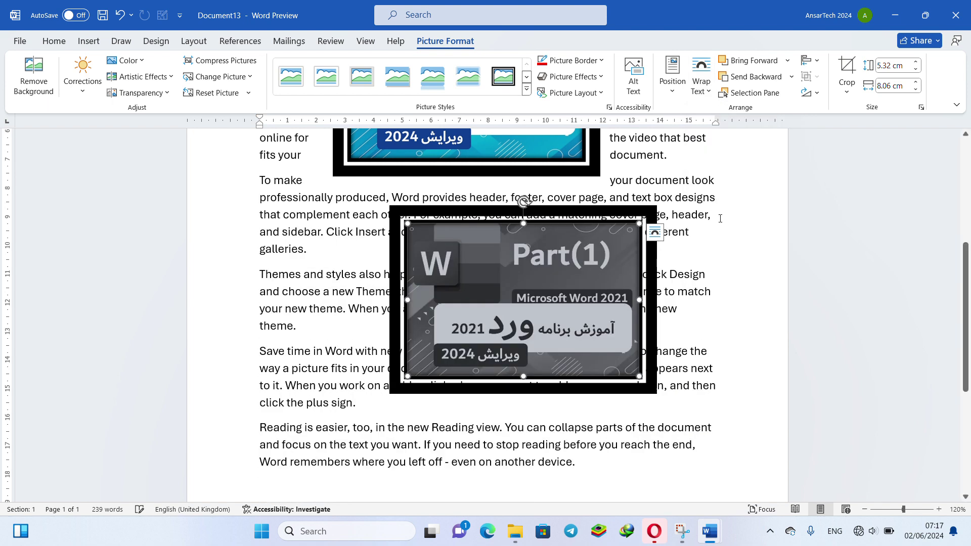
- Send the gray copy behind the text and move it up so it overlaps the original blue picture
{"action": "left_click", "coordinate": [792, 76]}
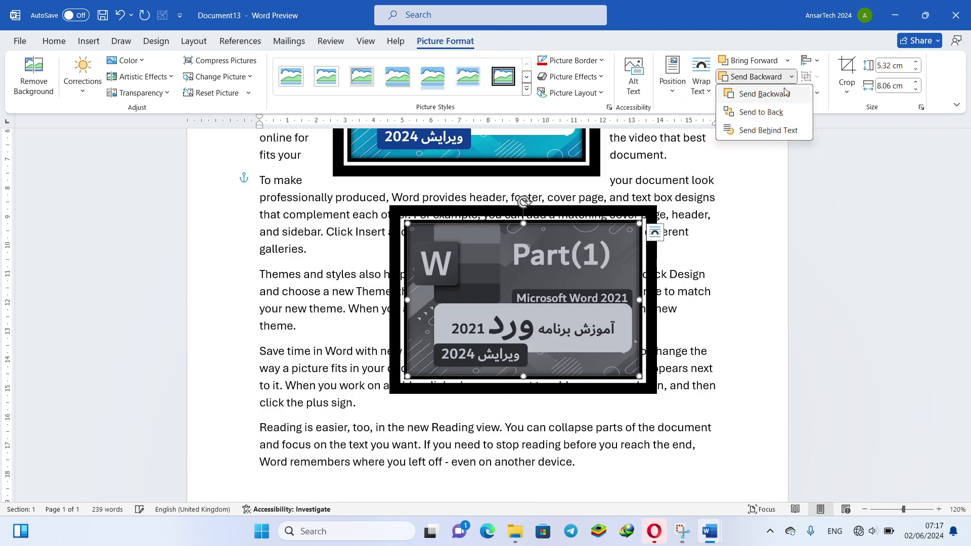
{"action": "left_click", "coordinate": [773, 130]}
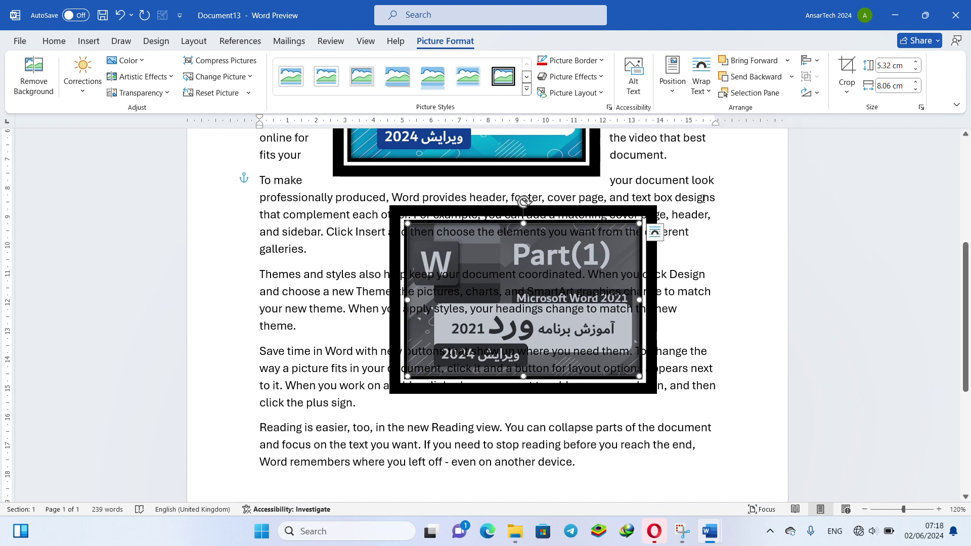
{"action": "left_click_drag", "start_coordinate": [651, 251], "coordinate": [605, 147]}
- Nudge the gray copy upward until most of it lies behind the blue and orange pictures
{"action": "scroll", "coordinate": [618, 320], "scroll_direction": "up", "scroll_amount": 4}
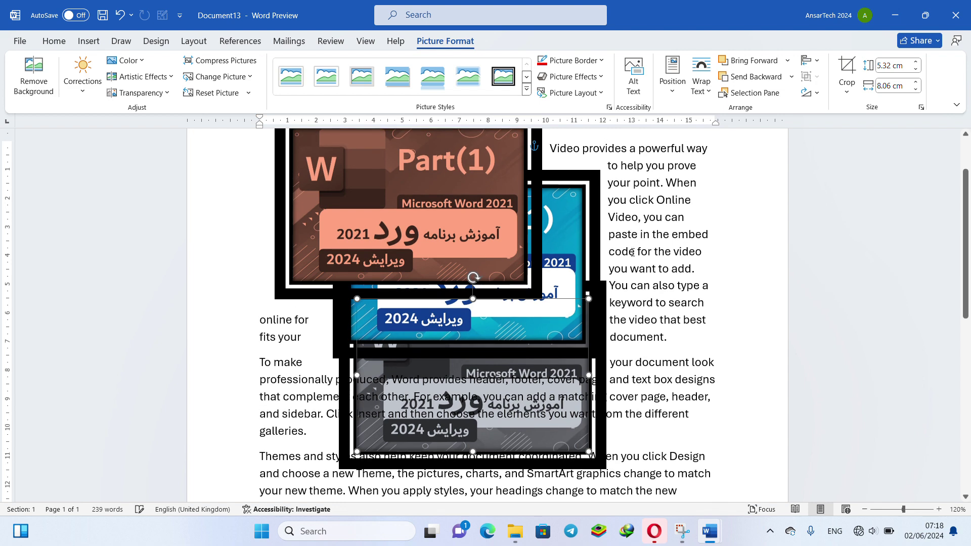
{"action": "key", "text": "Up"}
{"action": "key", "text": "Up"}
{"action": "key", "text": "Up"}
{"action": "key", "text": "Up"}
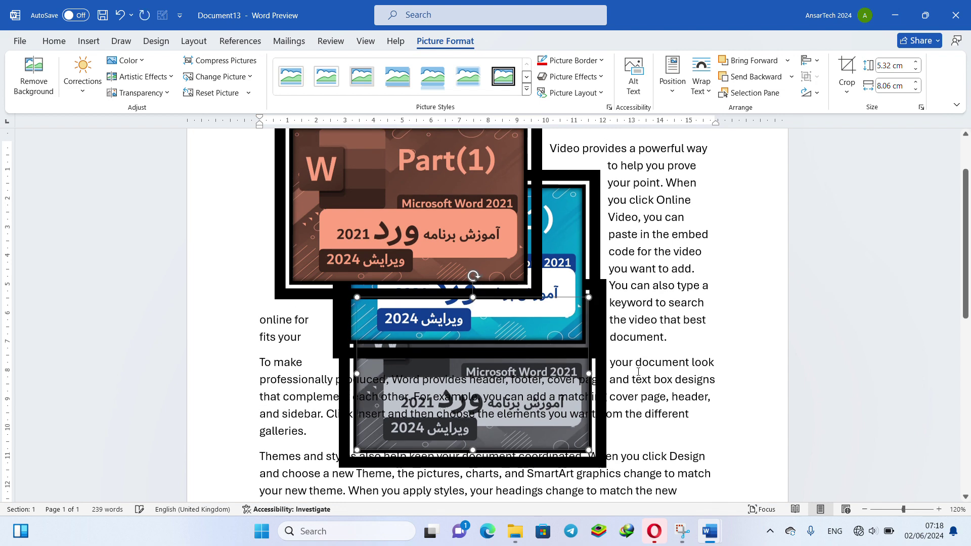
{"action": "key", "text": "Up"}
{"action": "key", "text": "Up"}
{"action": "key", "text": "Up"}
{"action": "key", "text": "Up"}
{"action": "key", "text": "Up"}
{"action": "key", "text": "Up"}
{"action": "key", "text": "Up"}
{"action": "key", "text": "Up"}
{"action": "key", "text": "Up"}
{"action": "key", "text": "Up"}
{"action": "key", "text": "Up"}
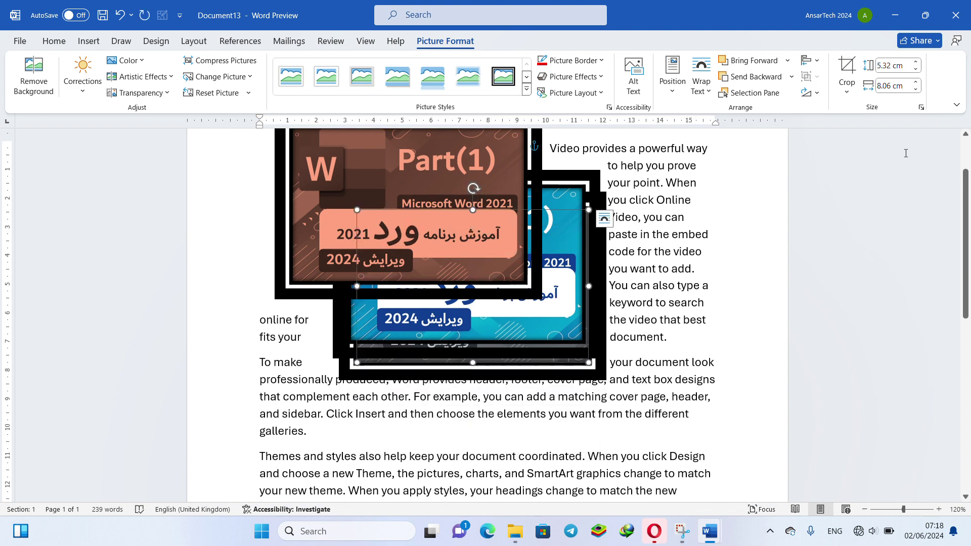
- Bring the gray copy in front of the text and both other pictures, and move it down so it overlaps them
{"action": "left_click", "coordinate": [790, 61]}
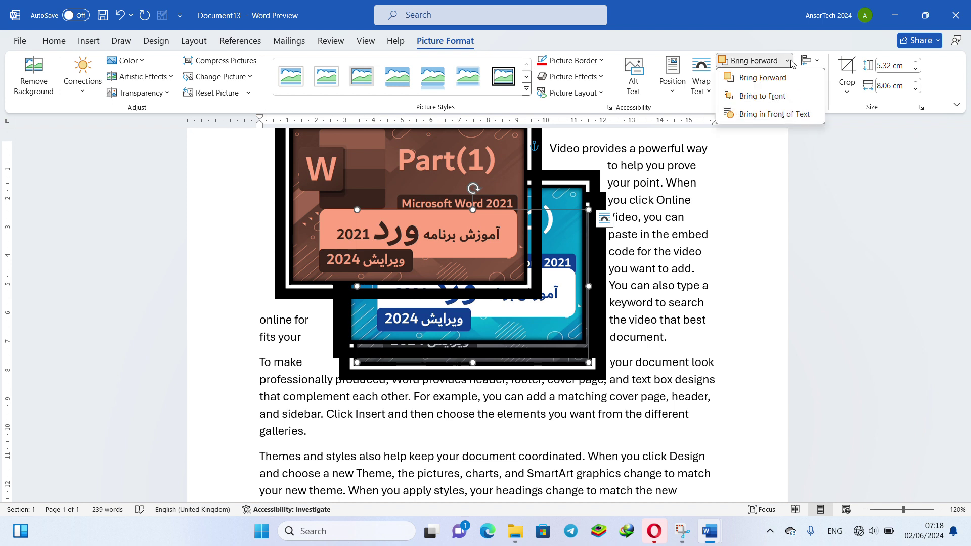
{"action": "left_click", "coordinate": [788, 120]}
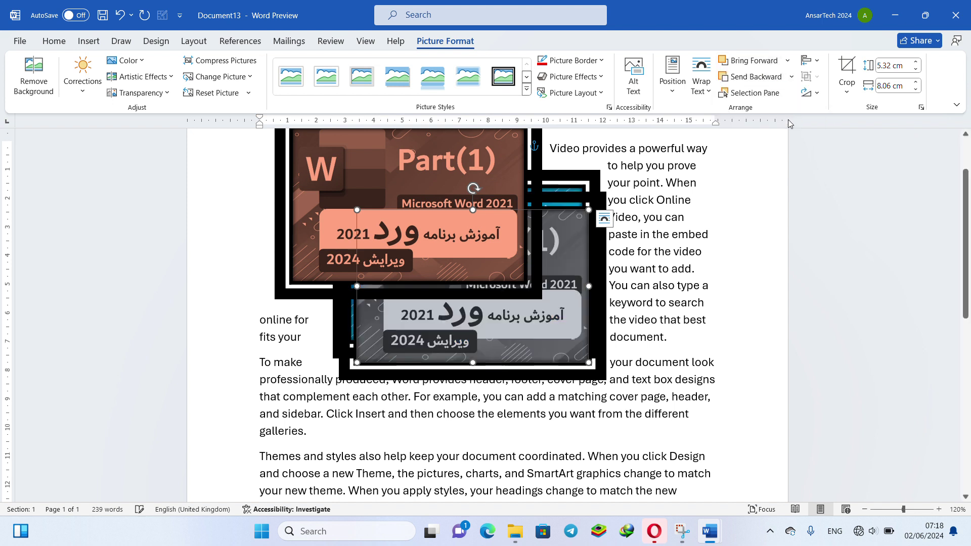
{"action": "left_click", "coordinate": [787, 61]}
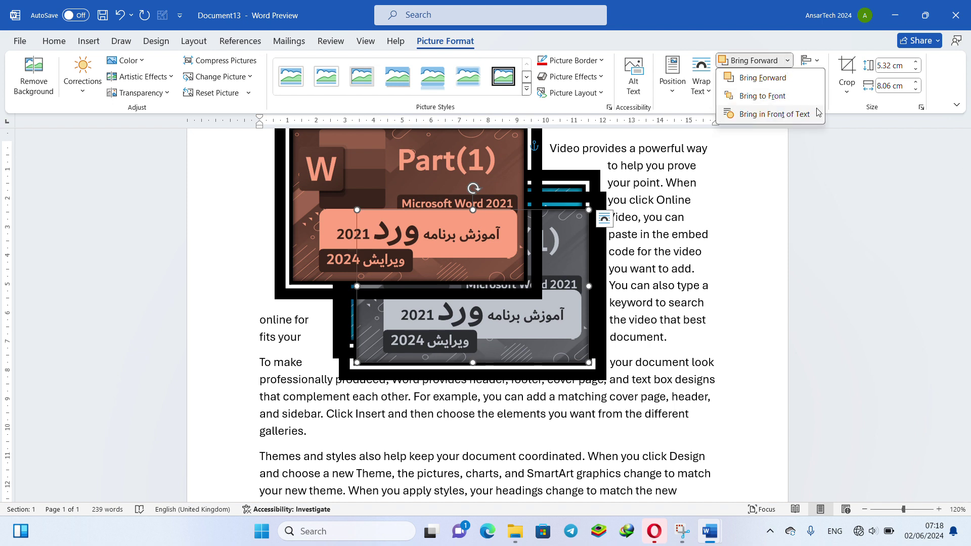
{"action": "left_click", "coordinate": [792, 113]}
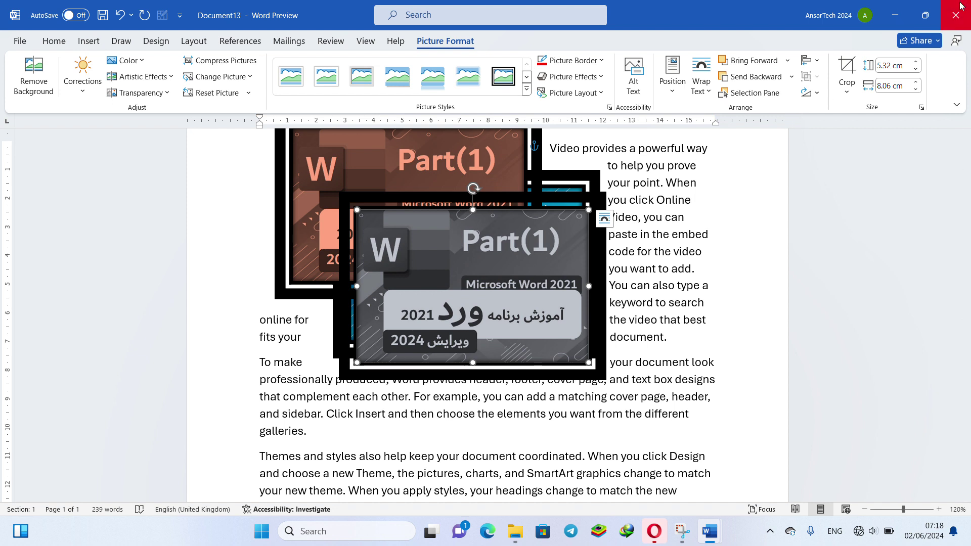
{"action": "left_click_drag", "start_coordinate": [579, 239], "coordinate": [501, 333]}
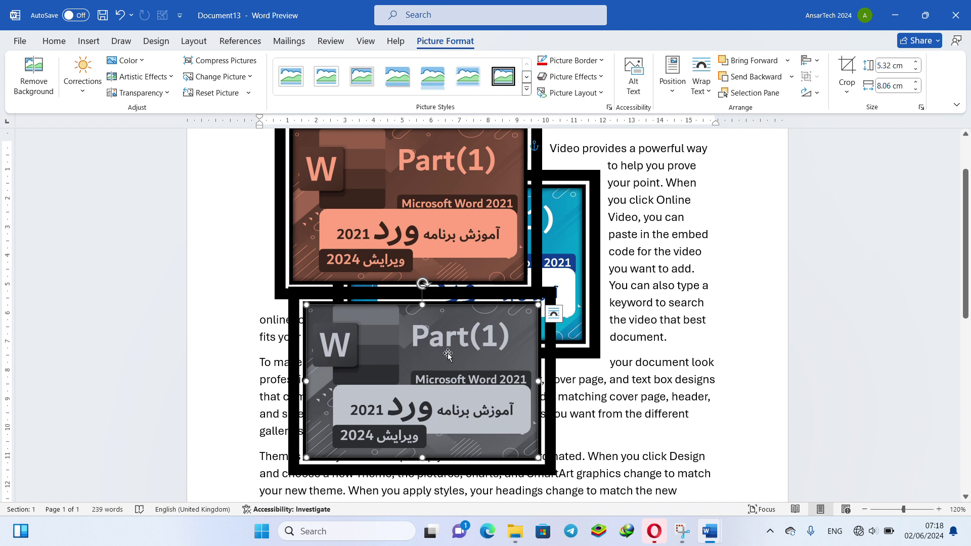
{"action": "left_click_drag", "start_coordinate": [449, 351], "coordinate": [483, 329]}
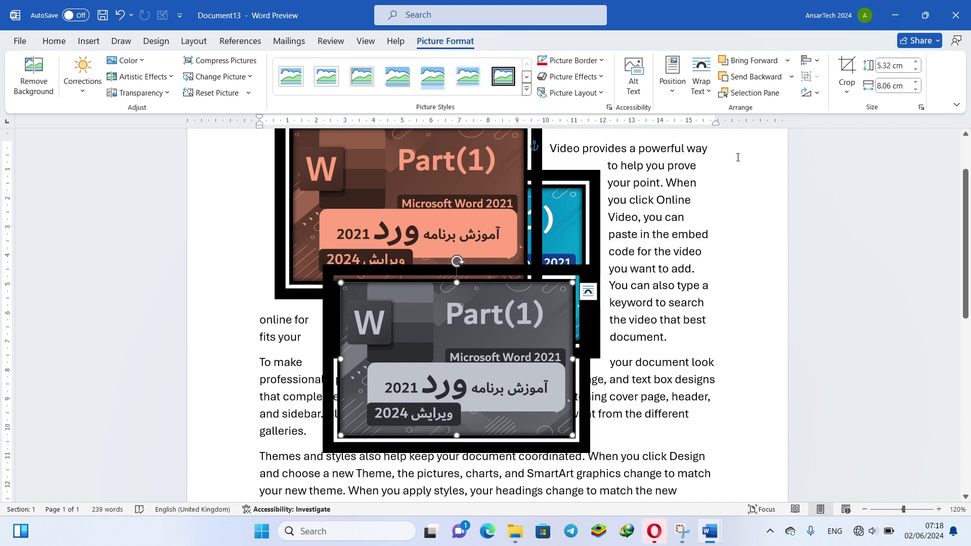
- Show the Selection pane and check that it is also offered among the Select options for editing
{"action": "left_click", "coordinate": [744, 94]}
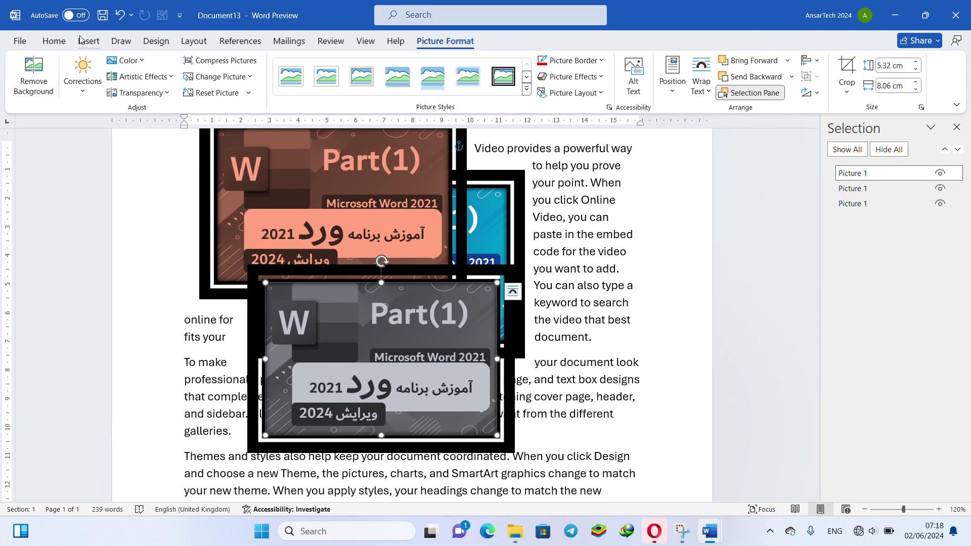
{"action": "left_click", "coordinate": [52, 41]}
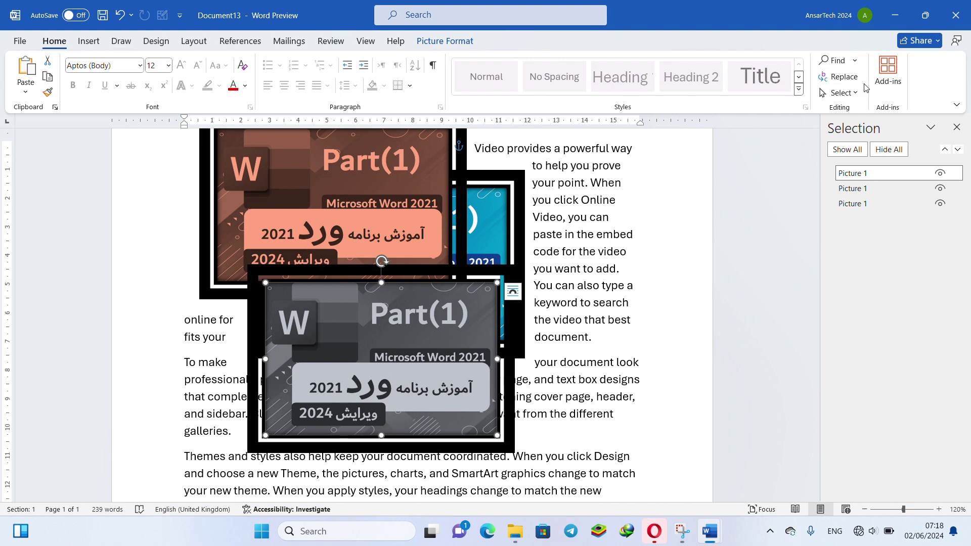
{"action": "left_click", "coordinate": [841, 93]}
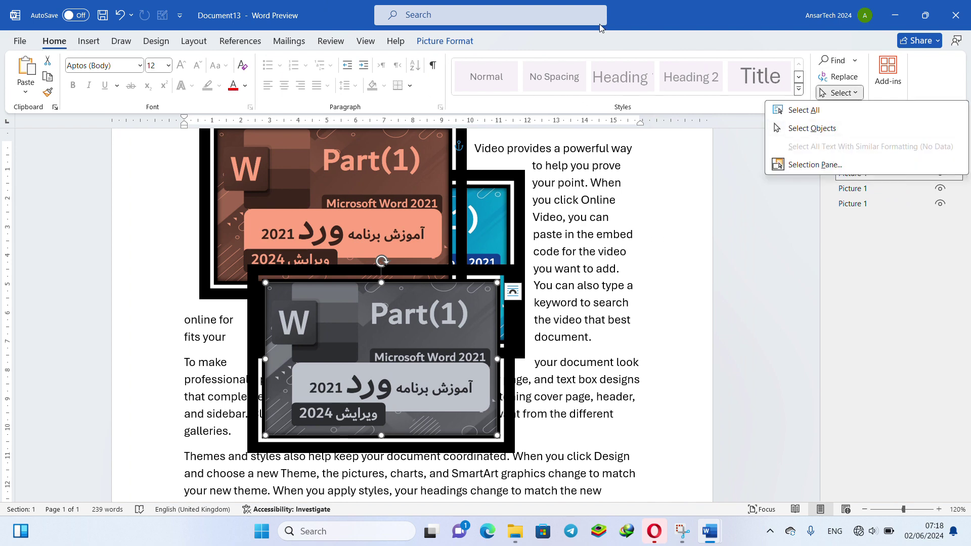
{"action": "left_click", "coordinate": [475, 46]}
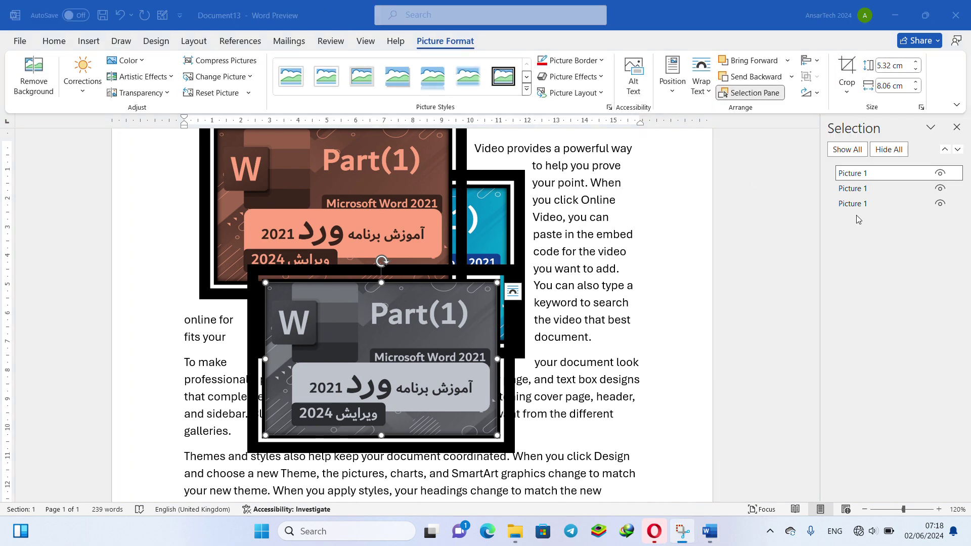
- Hide all three pictures through the Selection pane, select some of the uncovered text, and show all the pictures again
{"action": "left_click", "coordinate": [940, 174]}
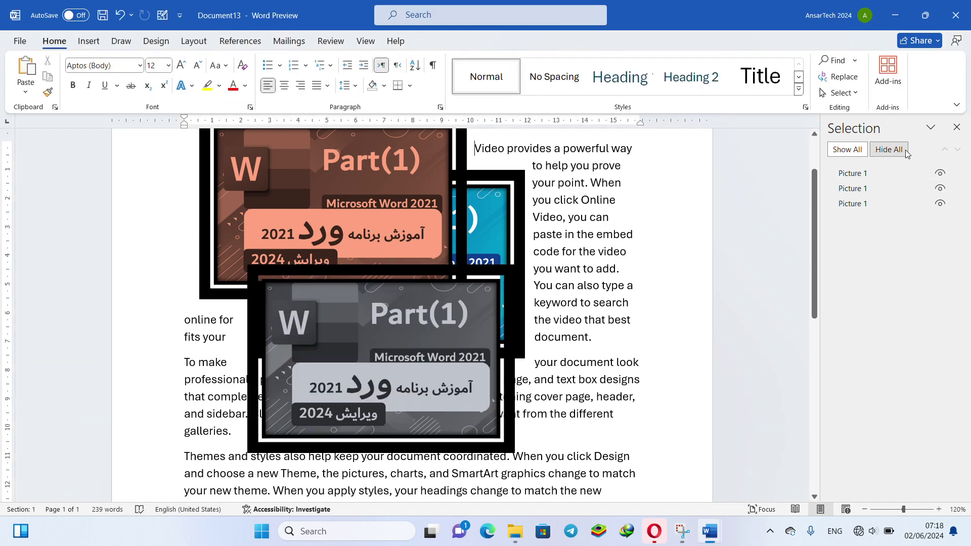
{"action": "left_click", "coordinate": [888, 149]}
{"action": "left_click", "coordinate": [864, 151]}
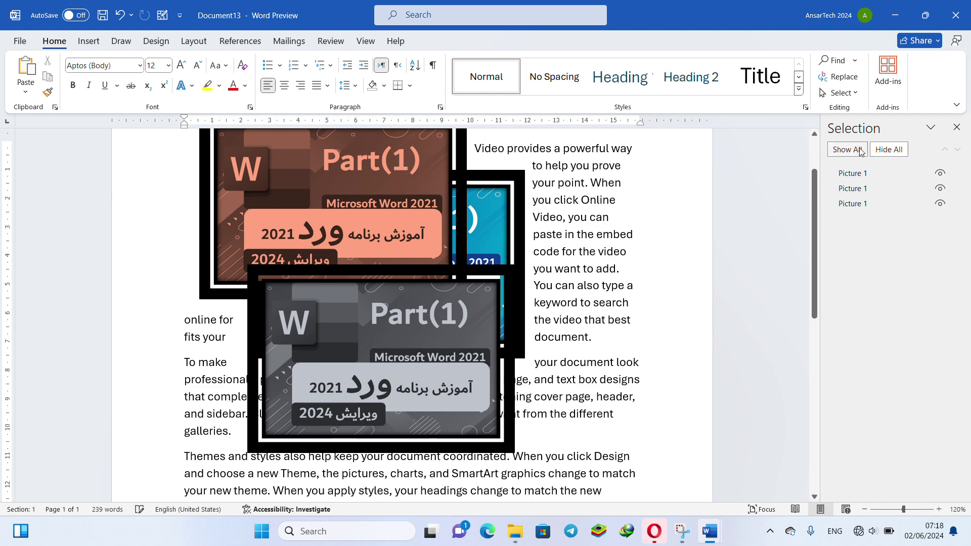
{"action": "left_click", "coordinate": [877, 152]}
{"action": "left_click_drag", "start_coordinate": [545, 183], "coordinate": [408, 396]}
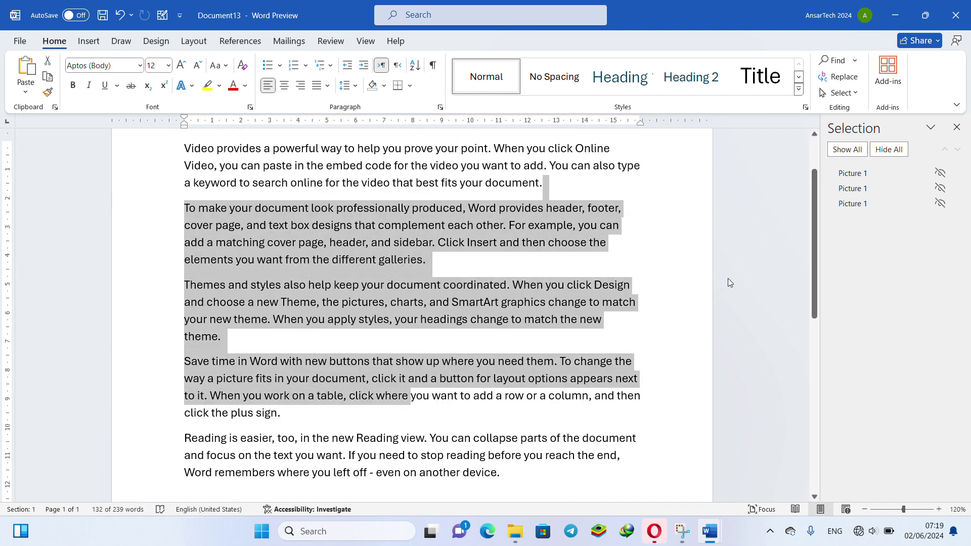
{"action": "left_click", "coordinate": [847, 149]}
{"action": "left_click", "coordinate": [546, 201]}
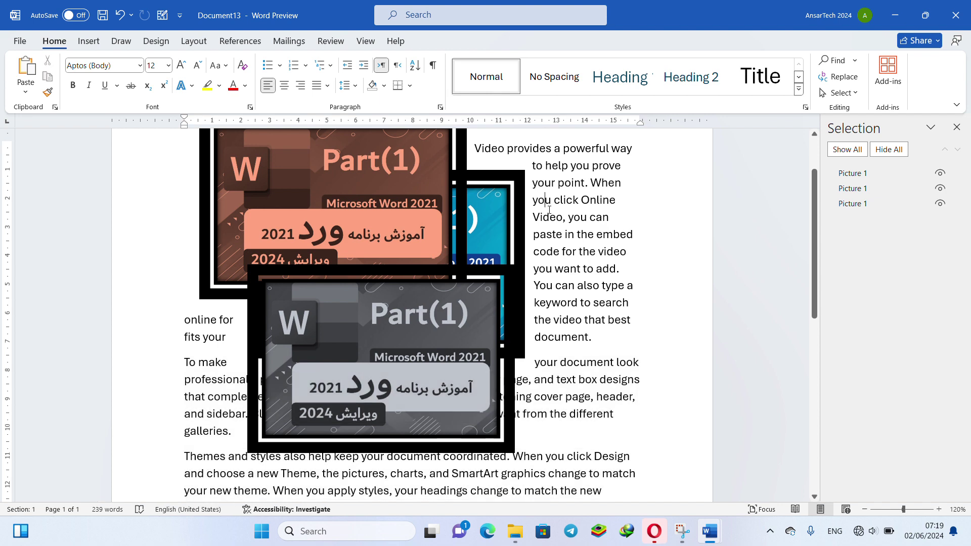
- Align the gray copy to the right margin and then to the left margin
{"action": "left_click", "coordinate": [450, 342]}
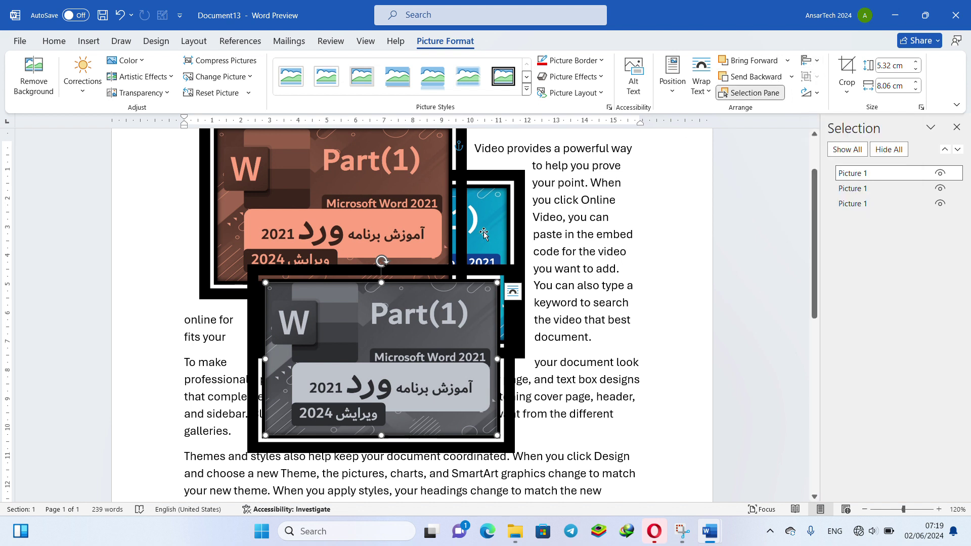
{"action": "left_click", "coordinate": [813, 62]}
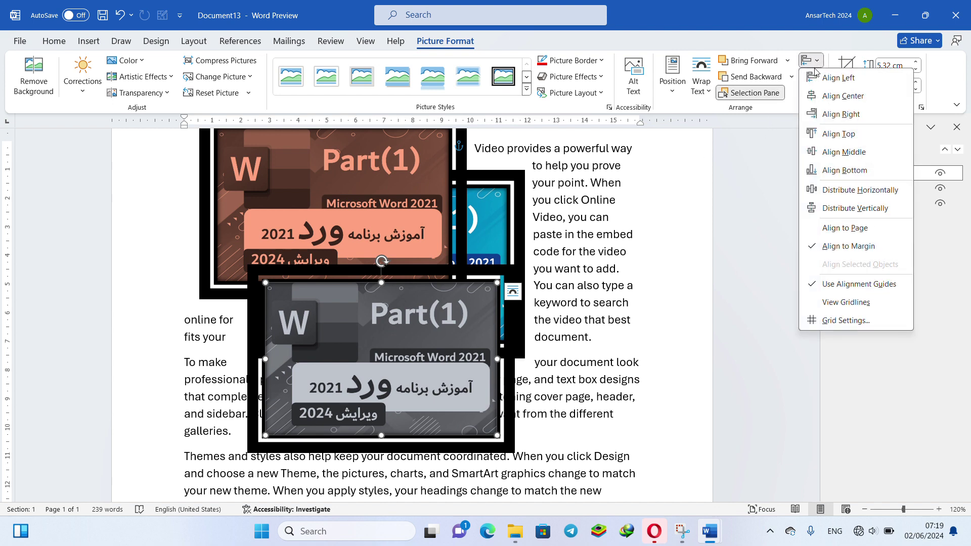
{"action": "left_click", "coordinate": [826, 112]}
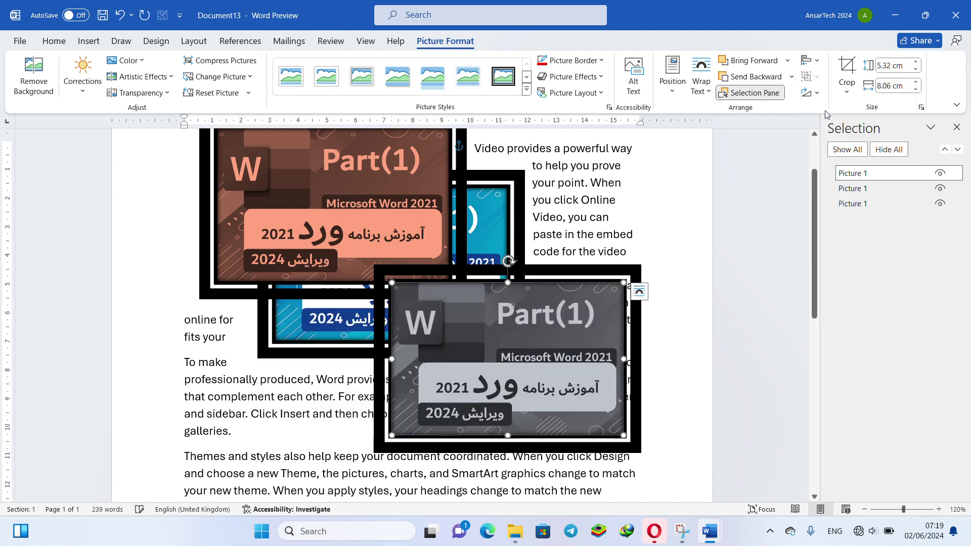
{"action": "left_click", "coordinate": [811, 61]}
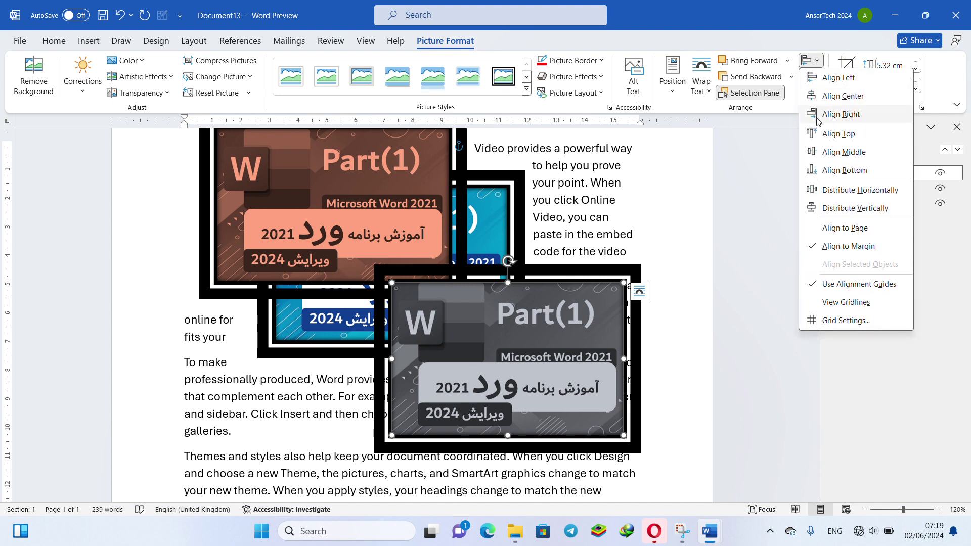
{"action": "left_click", "coordinate": [815, 76]}
- Try Align Middle on the gray copy and move it back up so it overlaps the lower part of the blue picture
{"action": "left_click", "coordinate": [812, 60]}
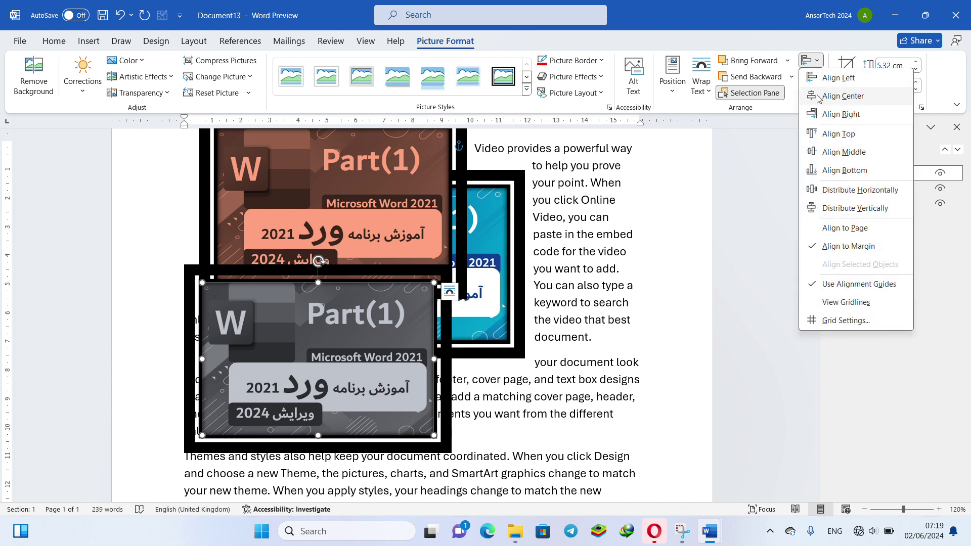
{"action": "left_click", "coordinate": [818, 153]}
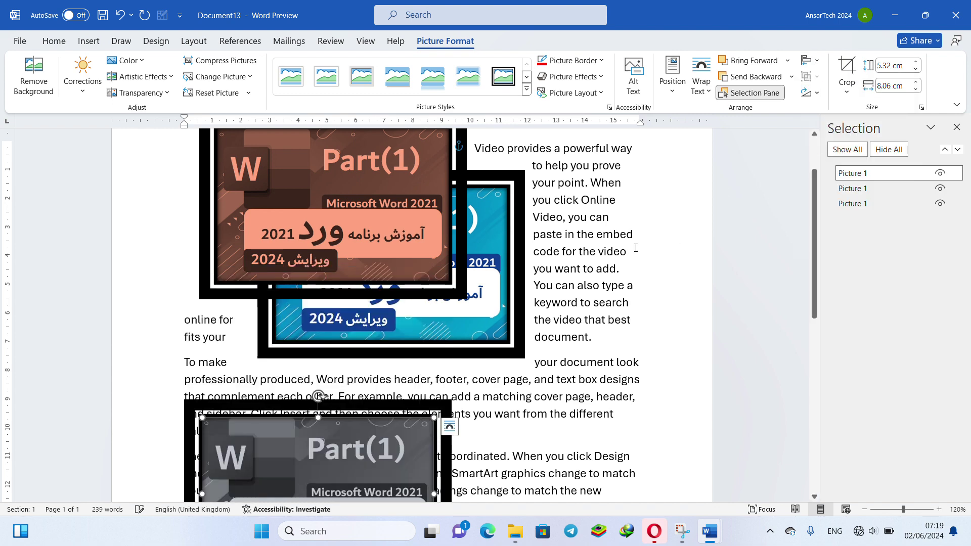
{"action": "scroll", "coordinate": [635, 248], "scroll_direction": "down", "scroll_amount": 2}
{"action": "scroll", "coordinate": [636, 248], "scroll_direction": "up", "scroll_amount": 2}
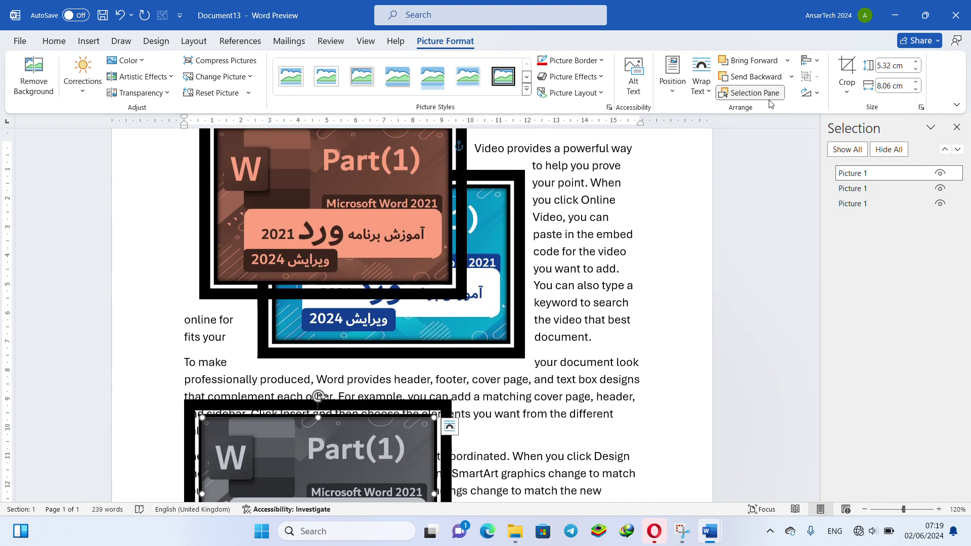
{"action": "left_click_drag", "start_coordinate": [333, 457], "coordinate": [549, 313]}
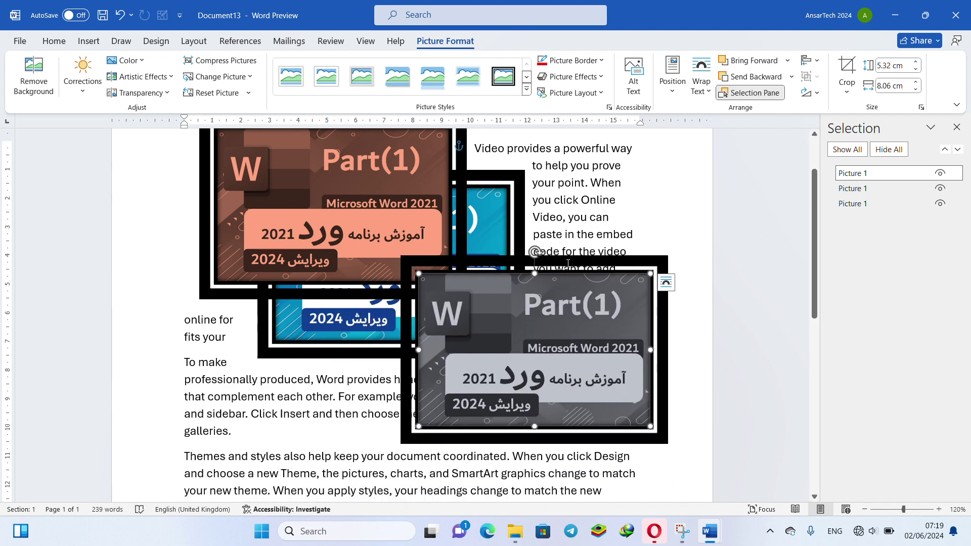
{"action": "left_click_drag", "start_coordinate": [568, 263], "coordinate": [454, 307]}
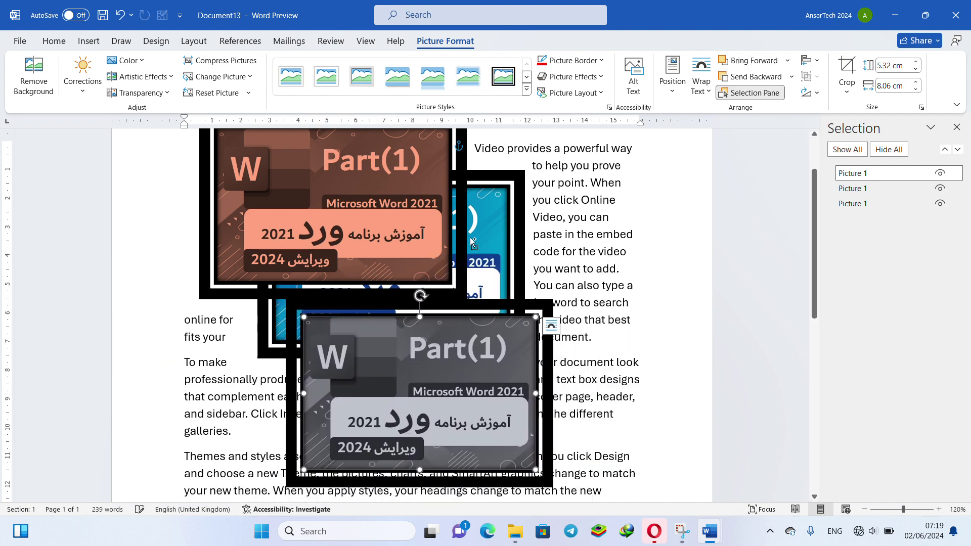
- Try selecting all three pictures, then move only the dark orange copy over the blue picture and undo that move
{"action": "left_click", "coordinate": [472, 242], "text": "shift"}
{"action": "left_click", "coordinate": [433, 227], "text": "shift"}
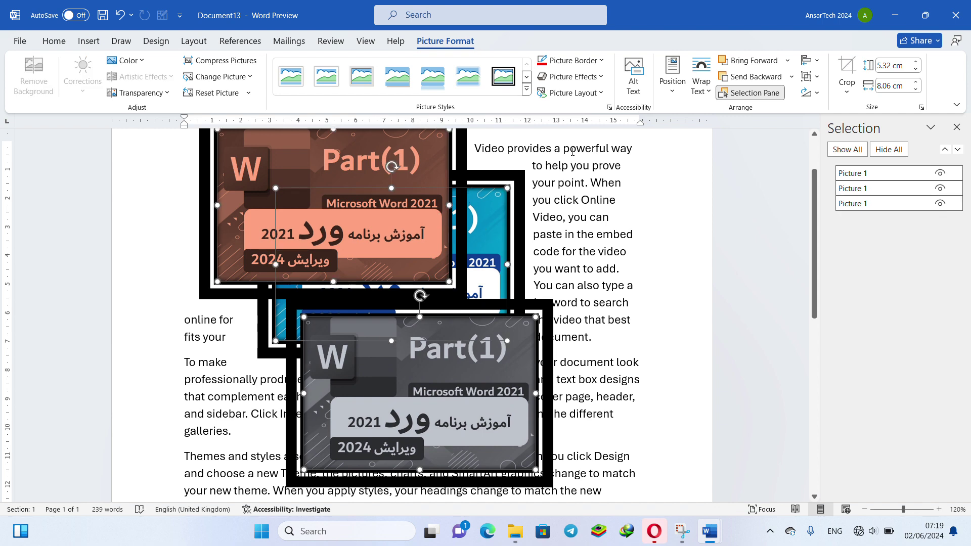
{"action": "left_click", "coordinate": [572, 150]}
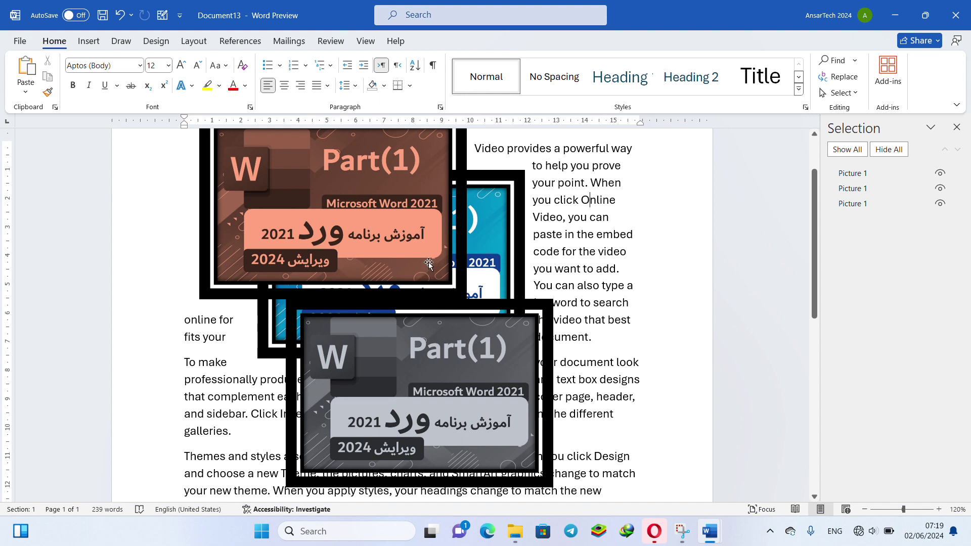
{"action": "left_click_drag", "start_coordinate": [429, 262], "coordinate": [548, 359]}
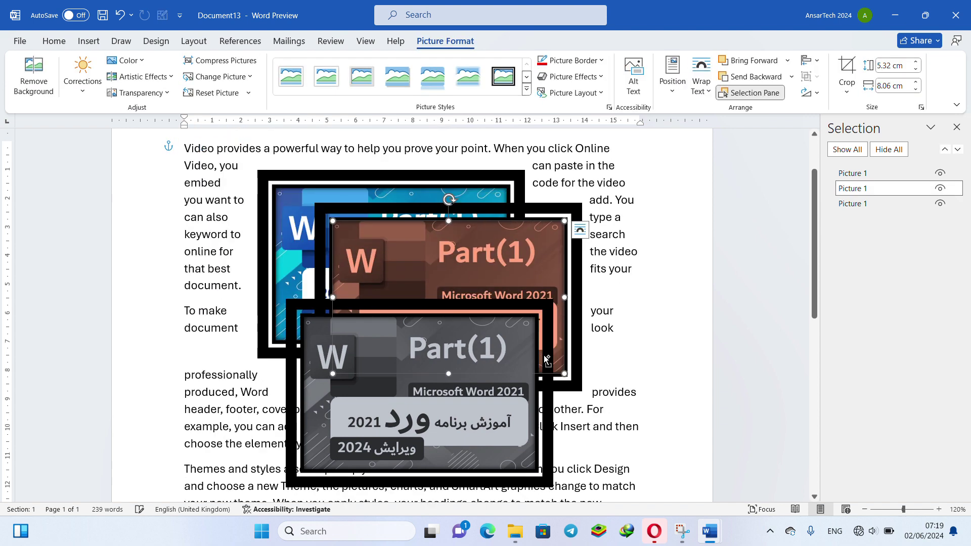
{"action": "key", "text": "ctrl+z"}
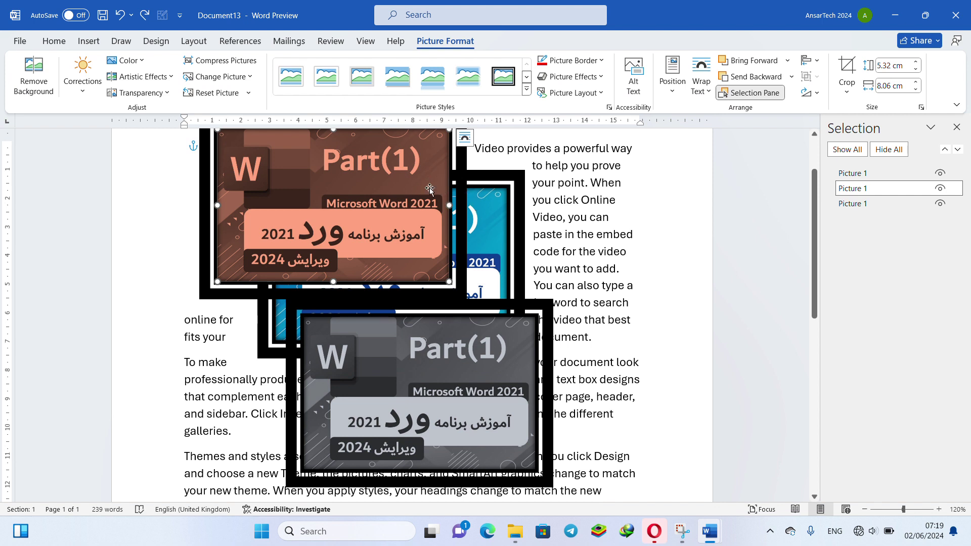
- Group the blue, dark orange and gray pictures and move the group slightly down and to the right over the text
{"action": "left_click", "coordinate": [511, 196], "text": "ctrl"}
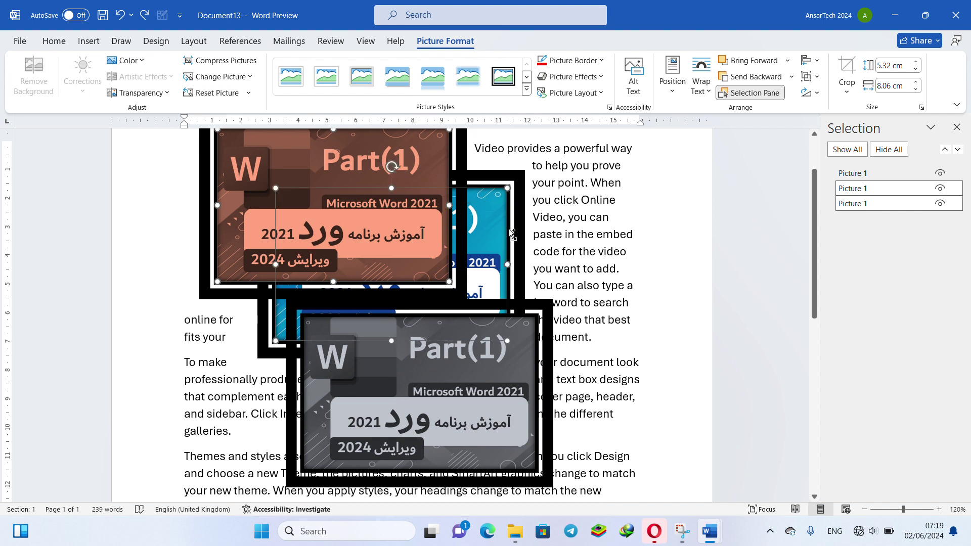
{"action": "left_click", "coordinate": [516, 347], "text": "ctrl"}
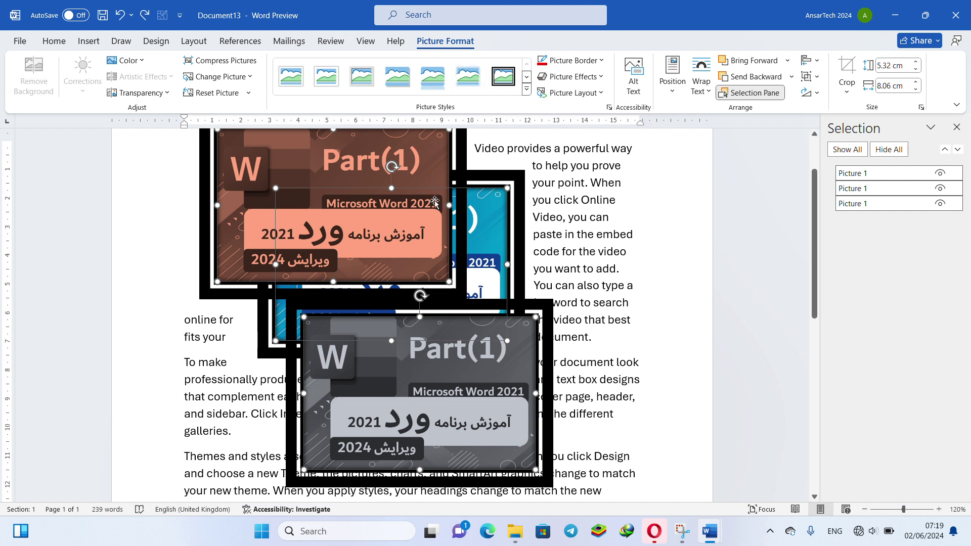
{"action": "left_click", "coordinate": [817, 77]}
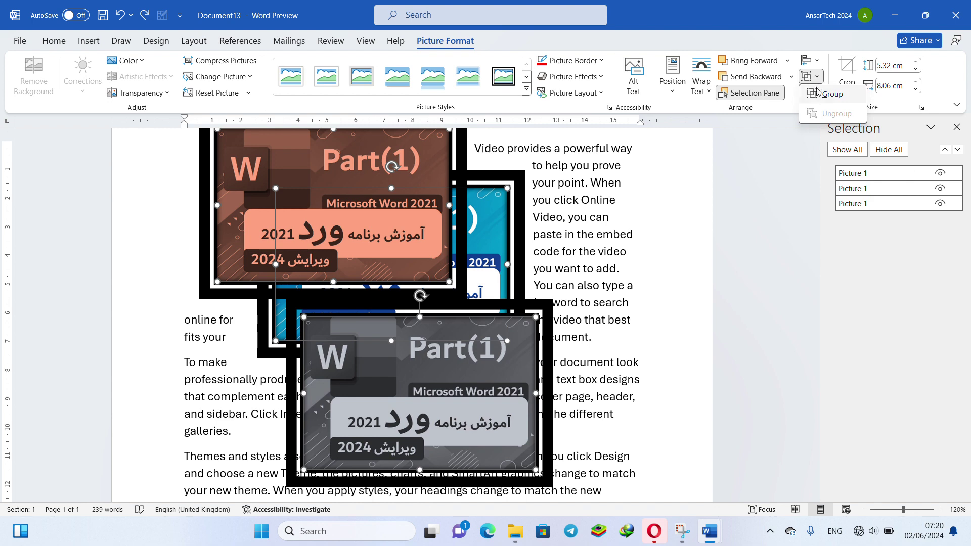
{"action": "left_click", "coordinate": [877, 93]}
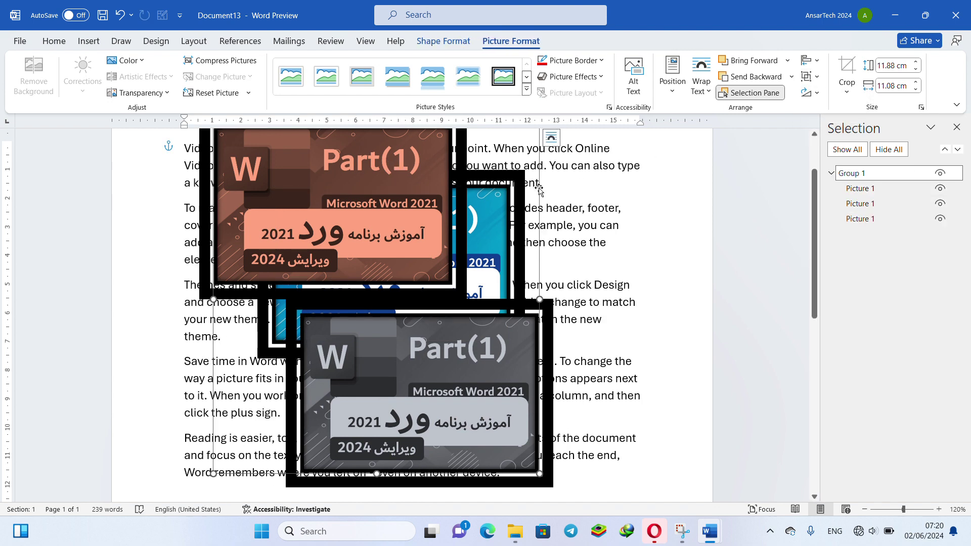
{"action": "left_click_drag", "start_coordinate": [537, 184], "coordinate": [567, 217]}
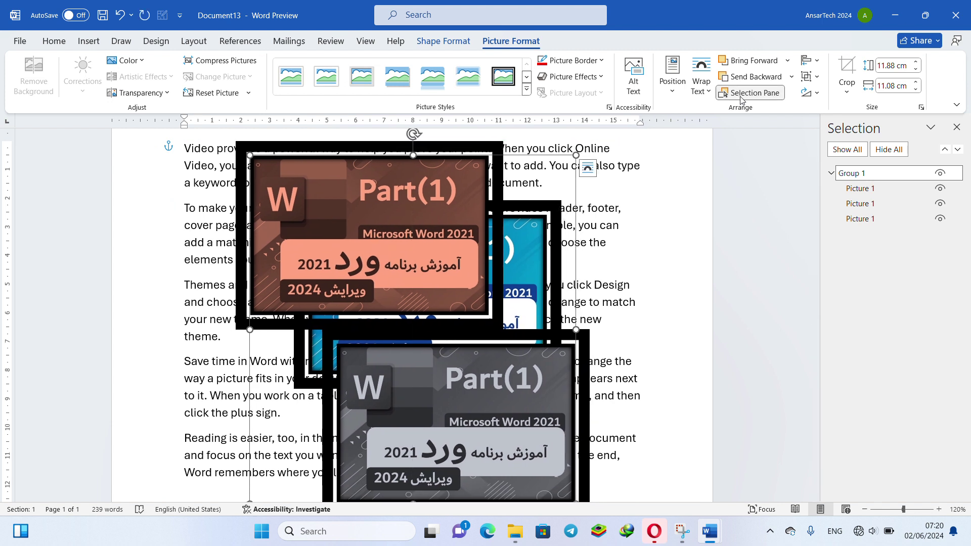
- Ungroup the three pictures and move the dark orange copy slightly to the left on its own
{"action": "left_click", "coordinate": [809, 76]}
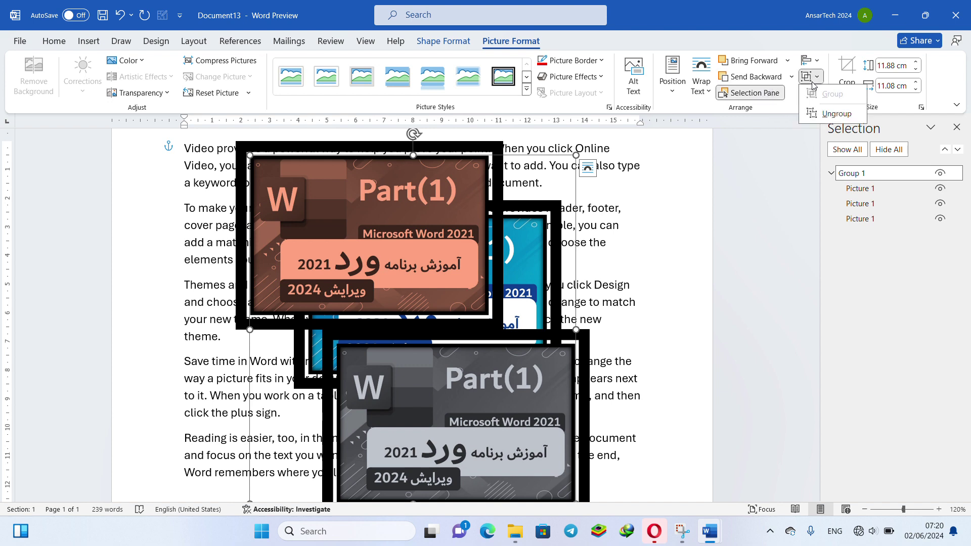
{"action": "left_click", "coordinate": [832, 114]}
{"action": "left_click", "coordinate": [667, 191]}
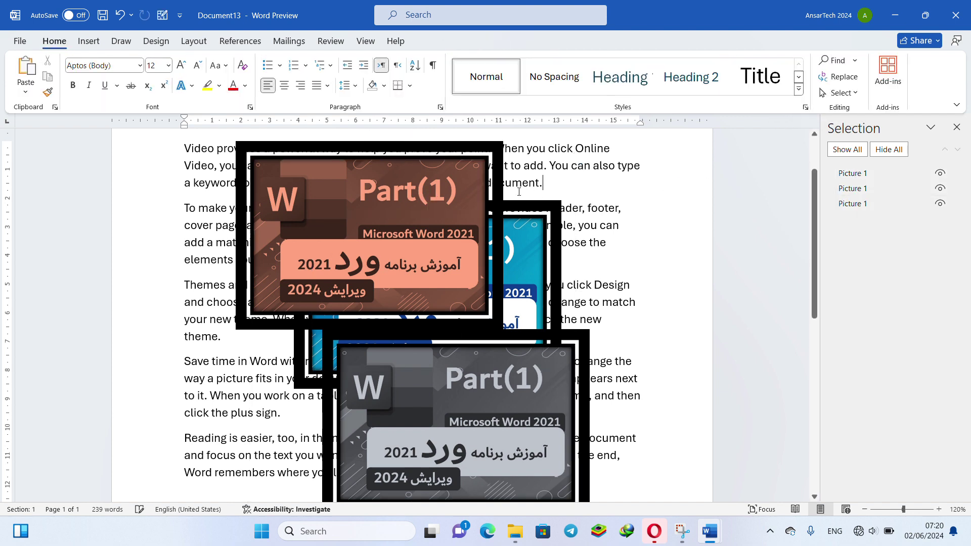
{"action": "mouse_move", "coordinate": [457, 188]}
{"action": "left_mouse_down"}
{"action": "mouse_move", "coordinate": [384, 217]}
{"action": "mouse_move", "coordinate": [377, 264]}
{"action": "mouse_move", "coordinate": [440, 187]}
{"action": "left_mouse_up"}
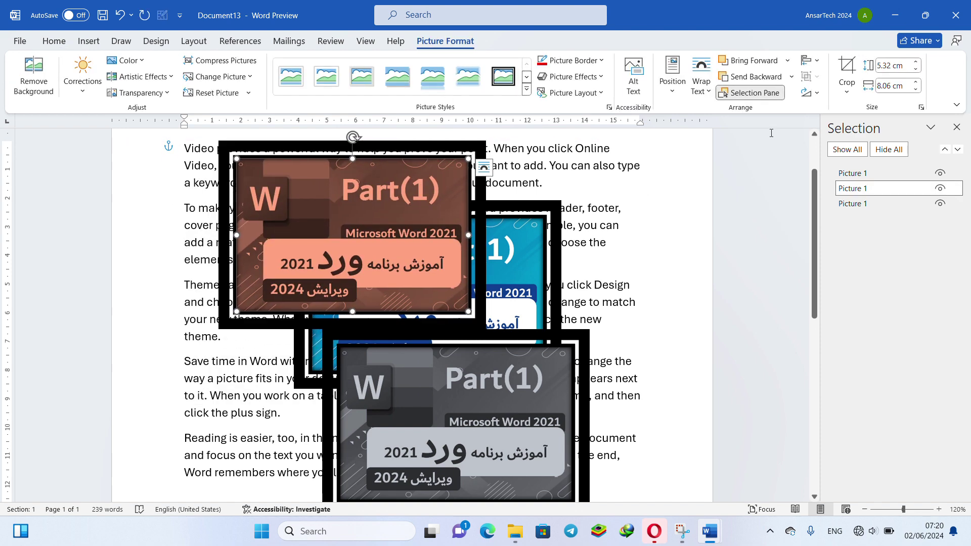
- Preview the 90° rotation and flip options on the dark orange picture without applying any of them
{"action": "left_click", "coordinate": [820, 96]}
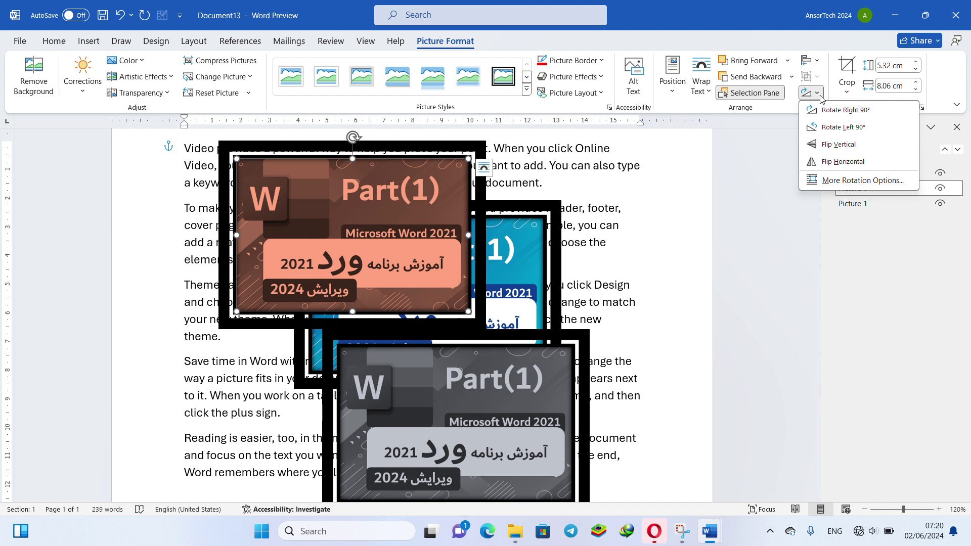
{"action": "left_click", "coordinate": [821, 96]}
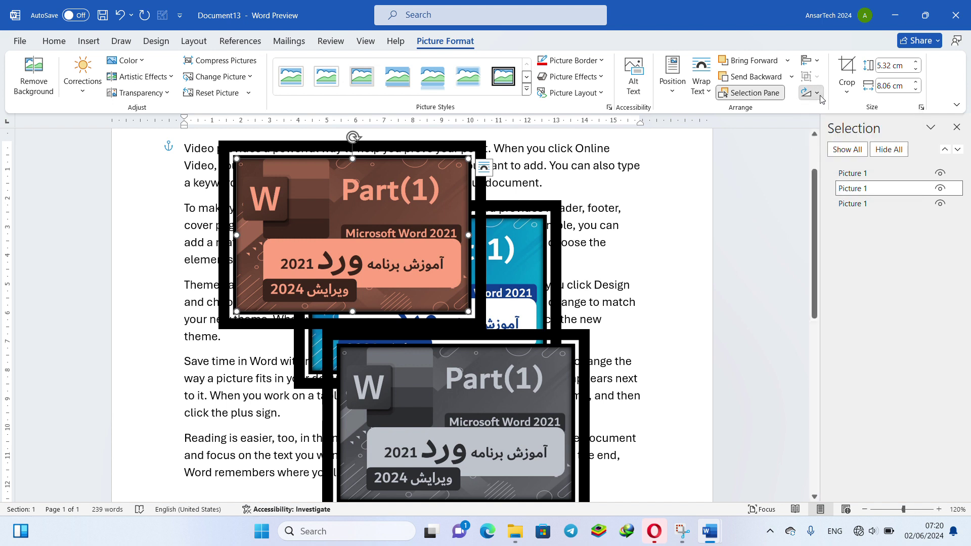
{"action": "left_click", "coordinate": [821, 97]}
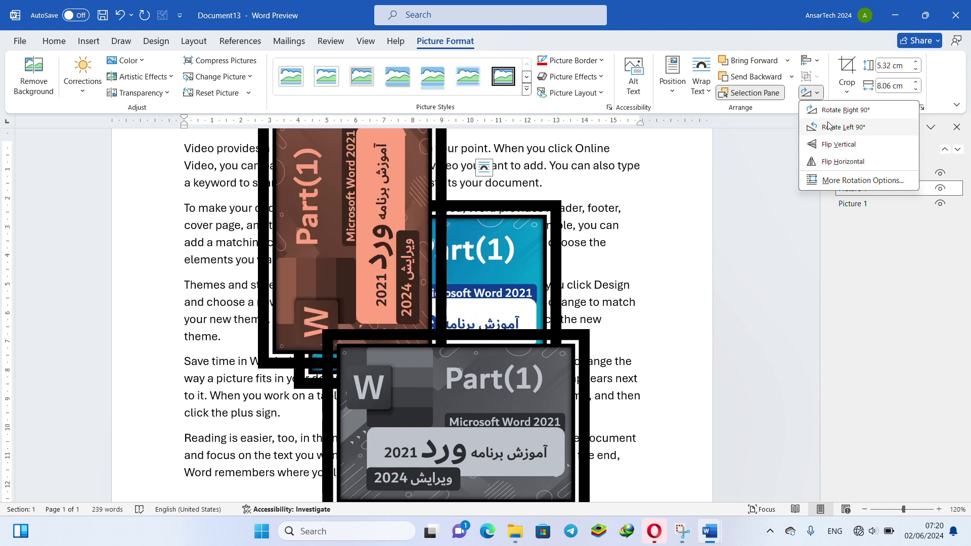
{"action": "left_click", "coordinate": [857, 32]}
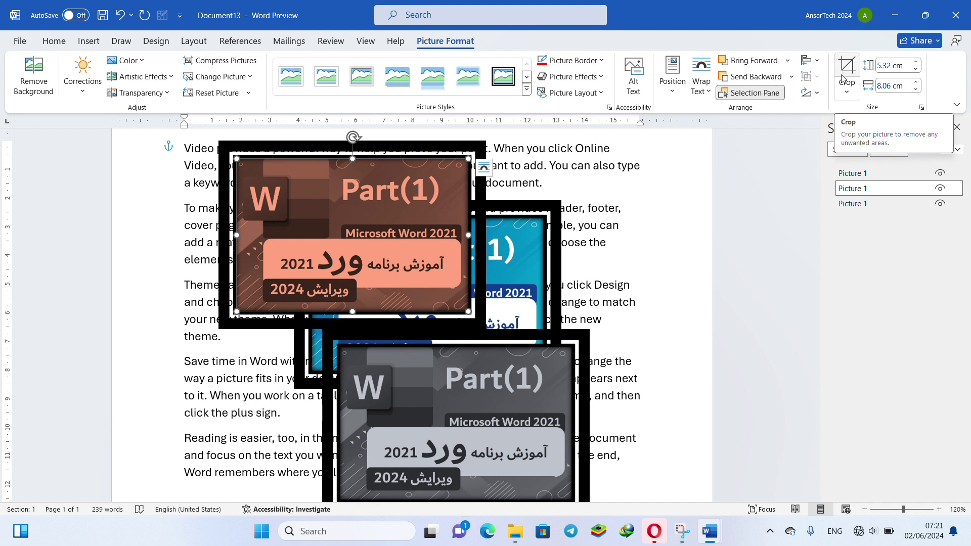
- Enlarge the dark orange picture to a height of 6.7 cm, keeping its proportions
{"action": "left_click", "coordinate": [916, 63]}
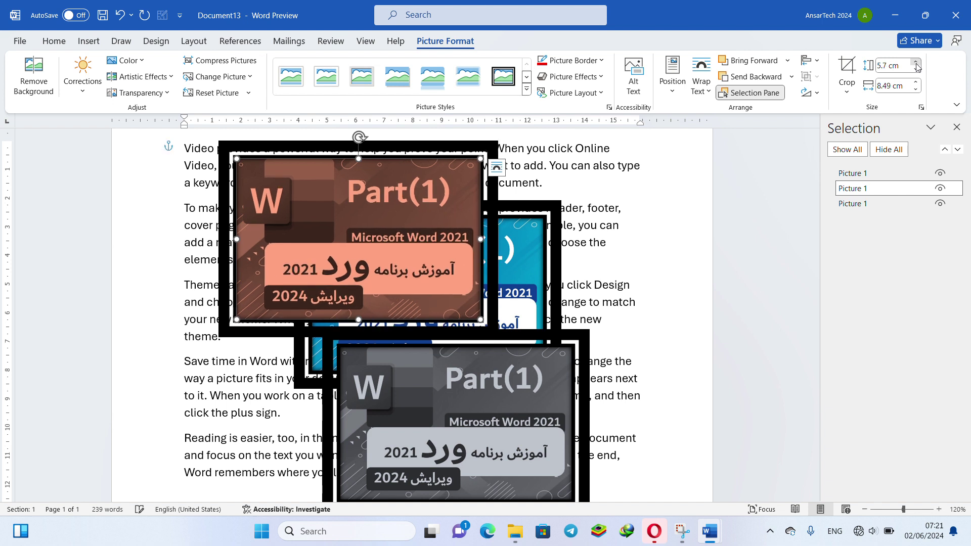
{"action": "left_click", "coordinate": [916, 63]}
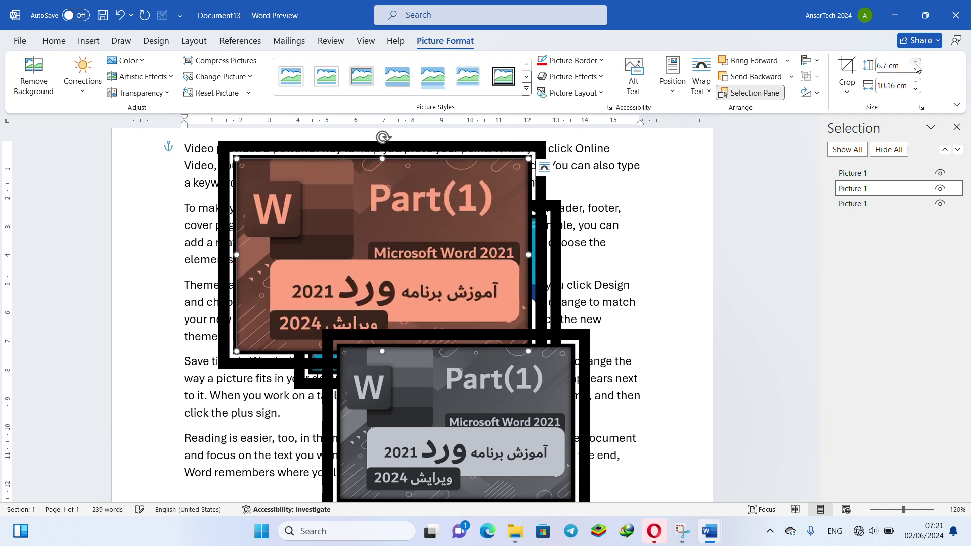
- Try a larger absolute height for the dark orange picture in the detailed size settings
{"action": "left_click", "coordinate": [921, 107]}
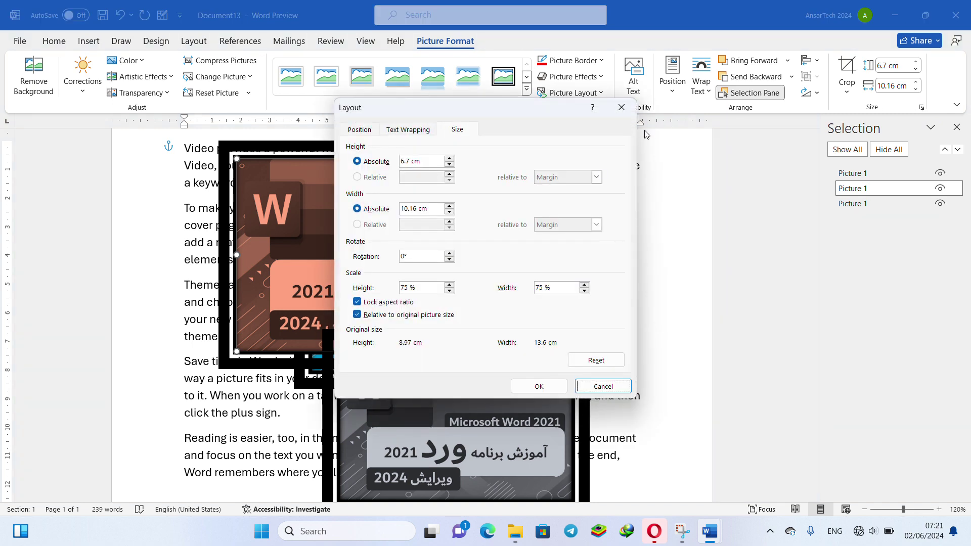
{"action": "left_click", "coordinate": [449, 158]}
{"action": "left_click", "coordinate": [449, 158]}
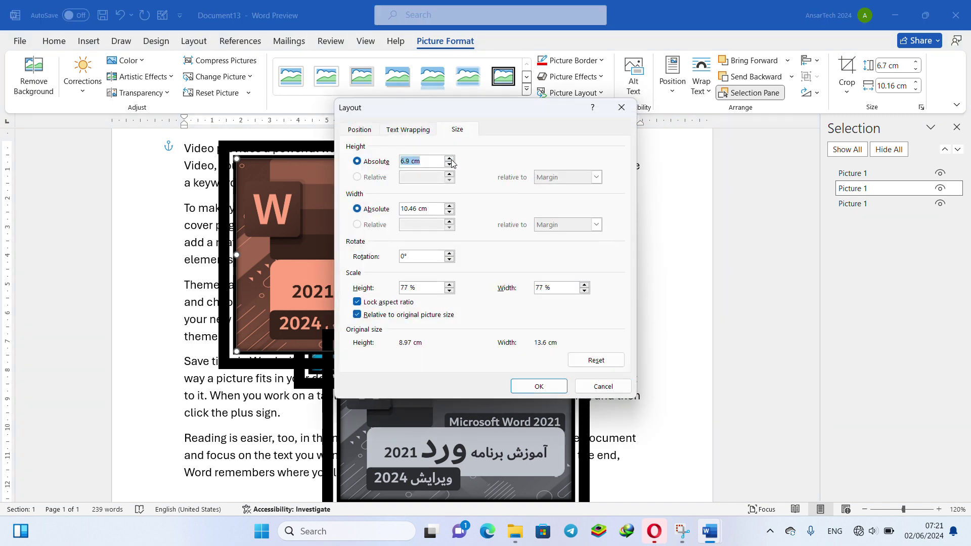
{"action": "left_click", "coordinate": [449, 158]}
{"action": "left_click", "coordinate": [449, 158]}
{"action": "left_click", "coordinate": [450, 158]}
{"action": "left_click", "coordinate": [606, 386]}
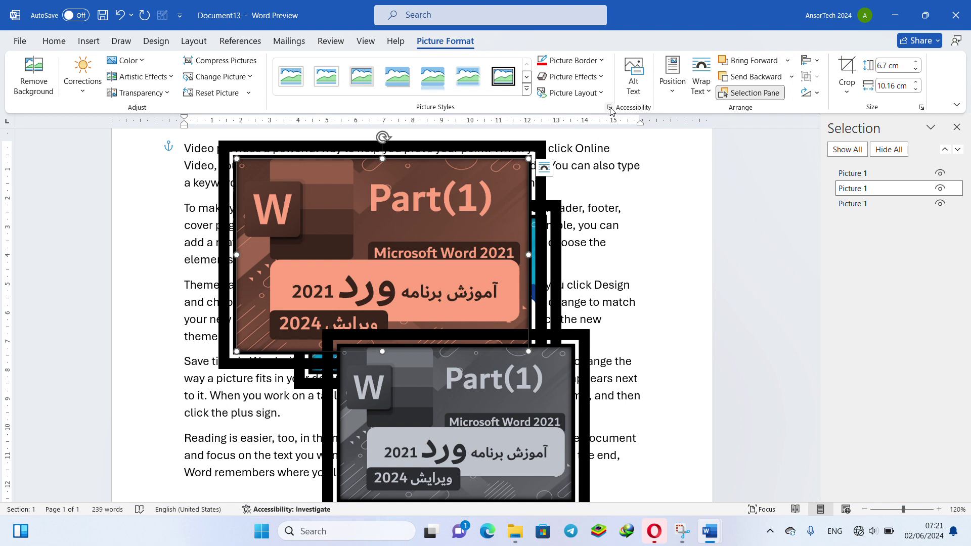
- Set the dark orange picture's shadow blur to 29 pt in its detailed effects settings, leaving the shadow distance at 0 pt
{"action": "left_click", "coordinate": [609, 108]}
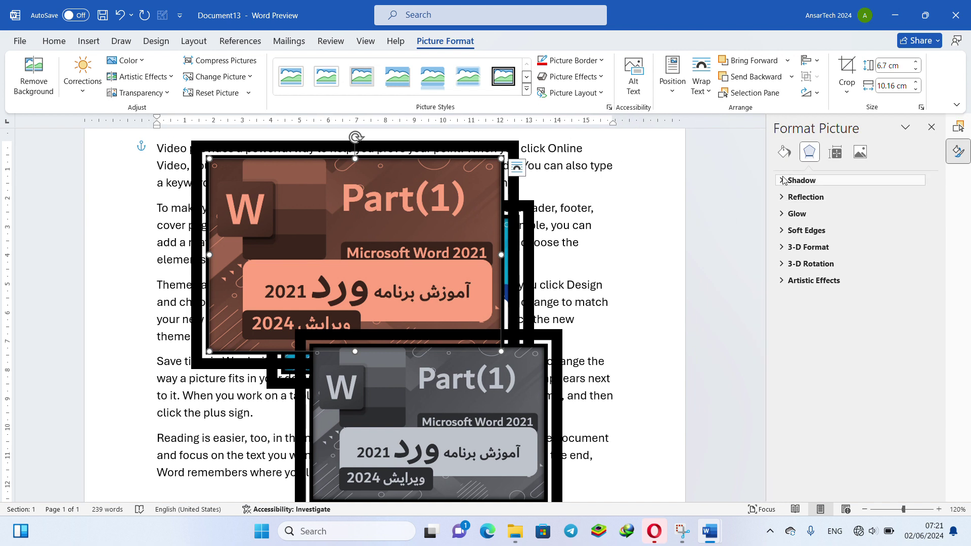
{"action": "left_click", "coordinate": [800, 181]}
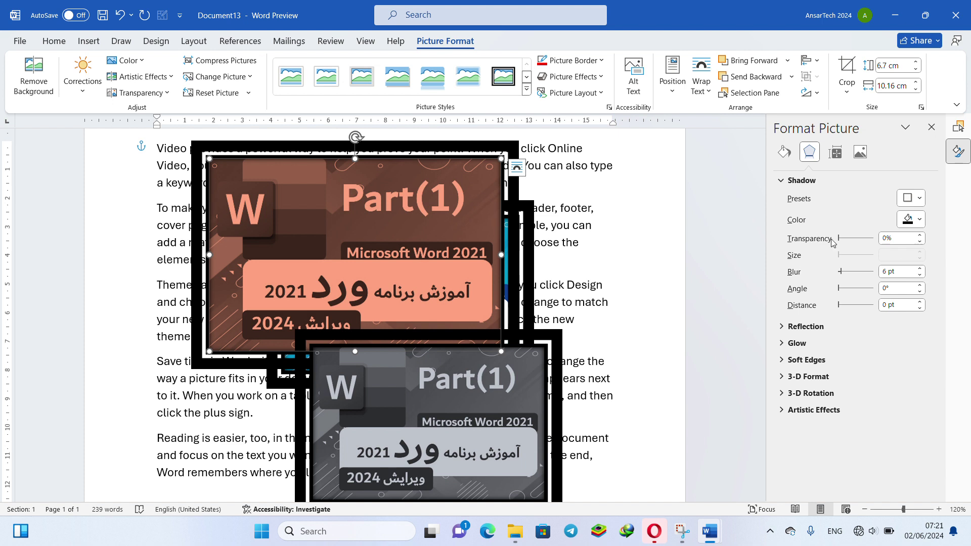
{"action": "left_click", "coordinate": [911, 199]}
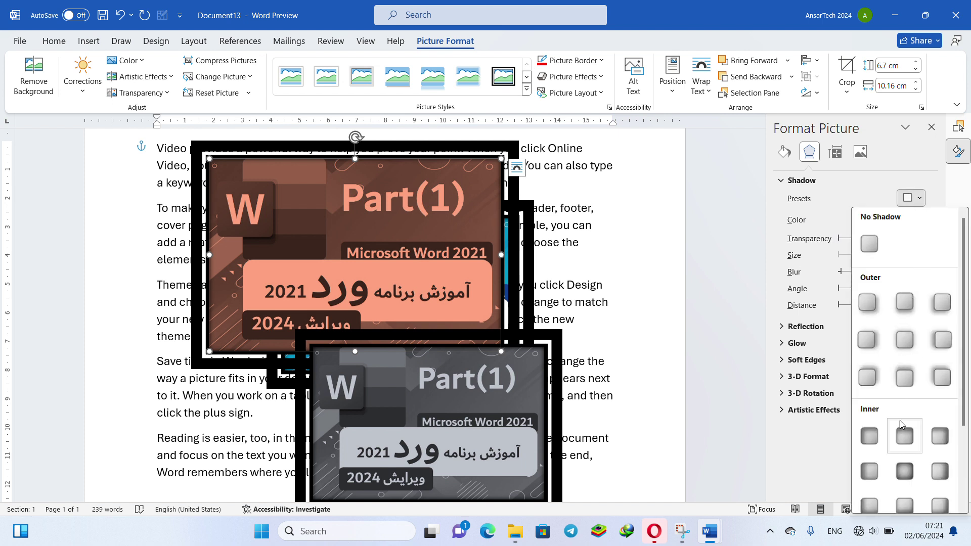
{"action": "left_click", "coordinate": [932, 130]}
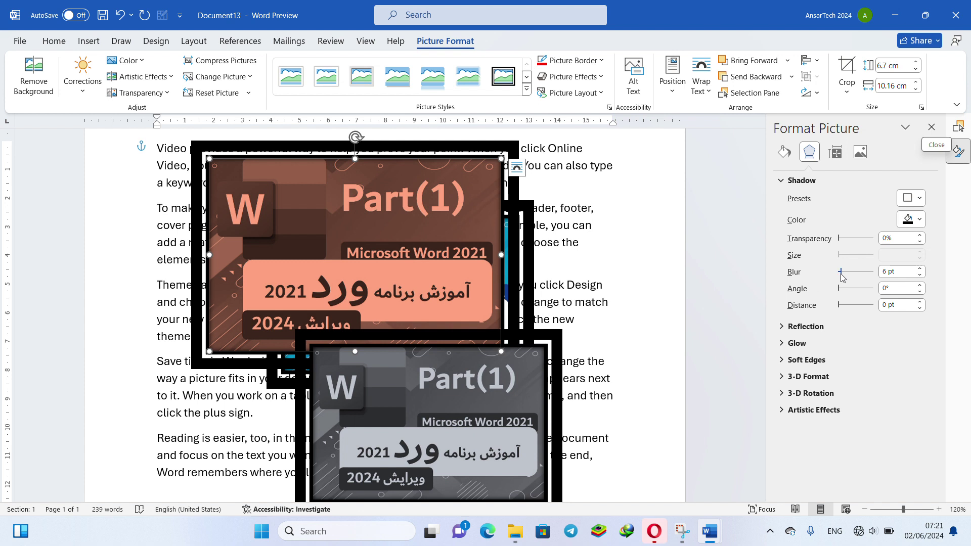
{"action": "left_click_drag", "start_coordinate": [841, 273], "coordinate": [849, 275]}
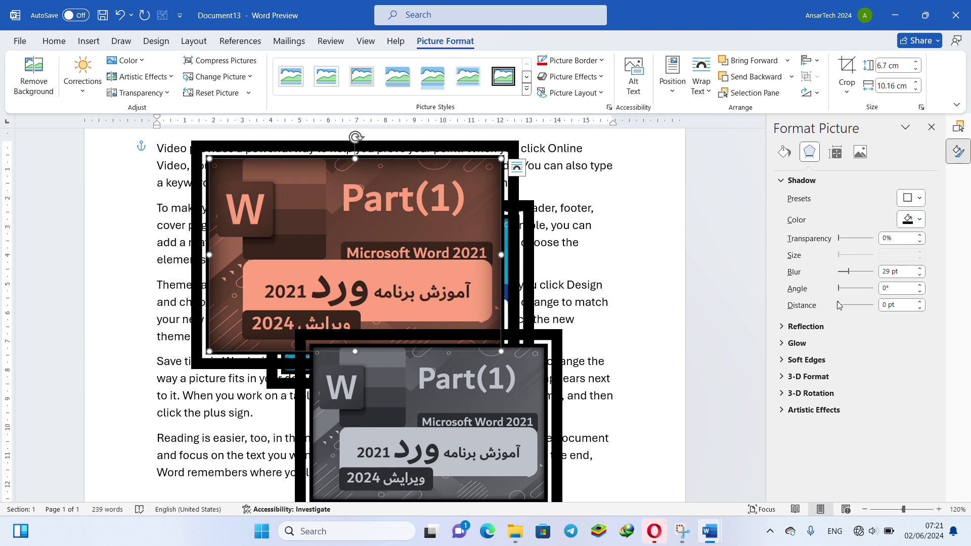
{"action": "left_click_drag", "start_coordinate": [854, 317], "coordinate": [819, 307]}
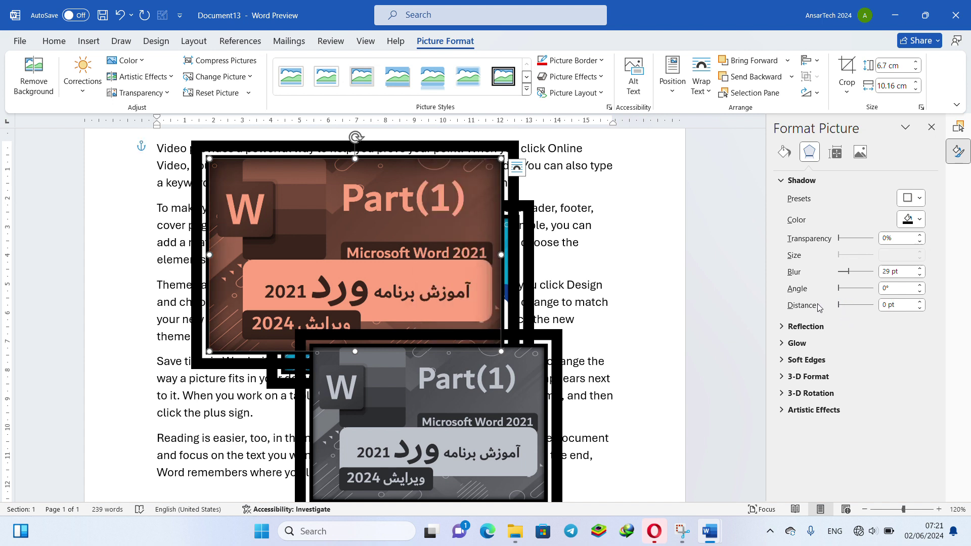